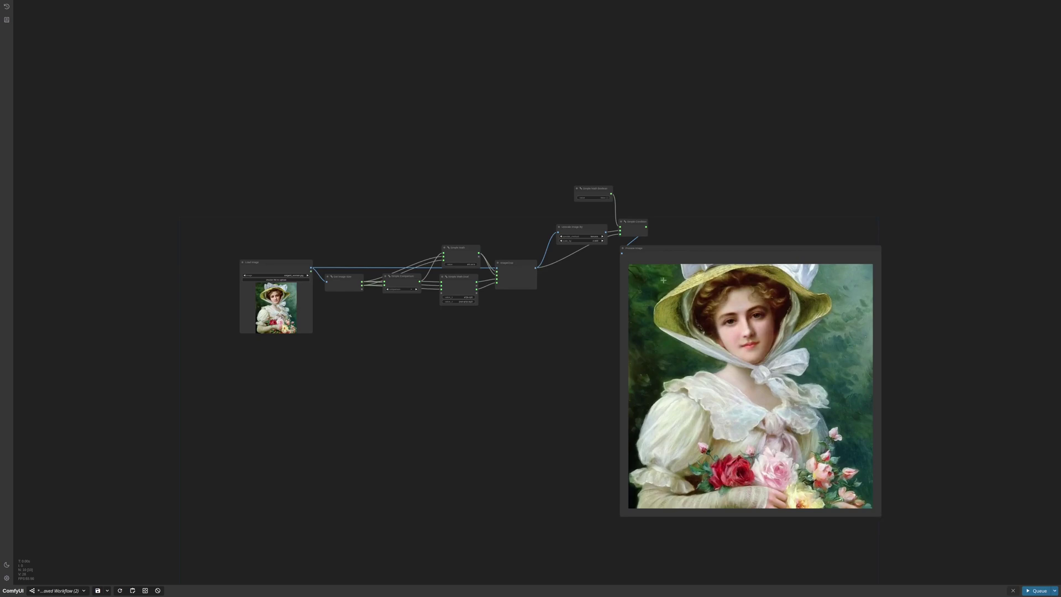
- Queue the current workflow, then review the ComfyUI_essentials repository page on GitHub
{"action": "scroll", "coordinate": [917, 386], "scroll_direction": "up", "scroll_amount": 7}
{"action": "left_click", "coordinate": [1032, 591]}
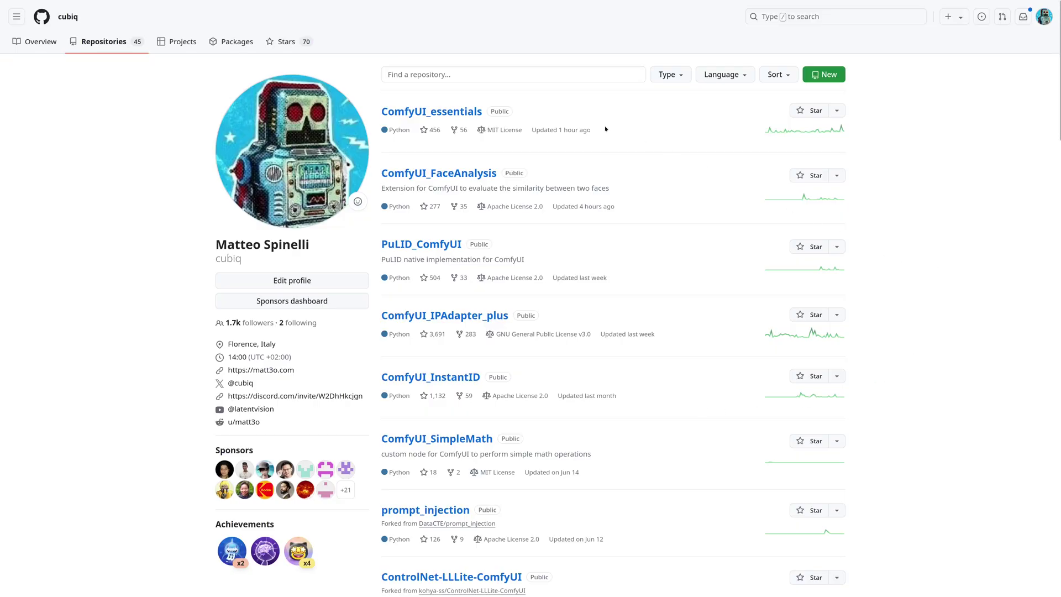
{"action": "left_click", "coordinate": [438, 115]}
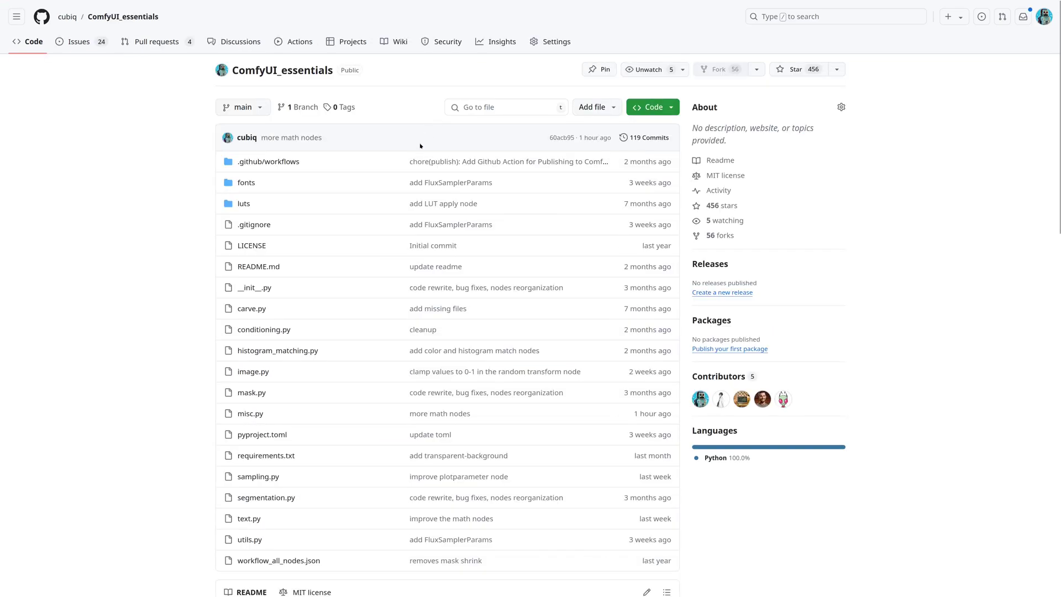
{"action": "scroll", "coordinate": [423, 146], "scroll_direction": "down", "scroll_amount": 6}
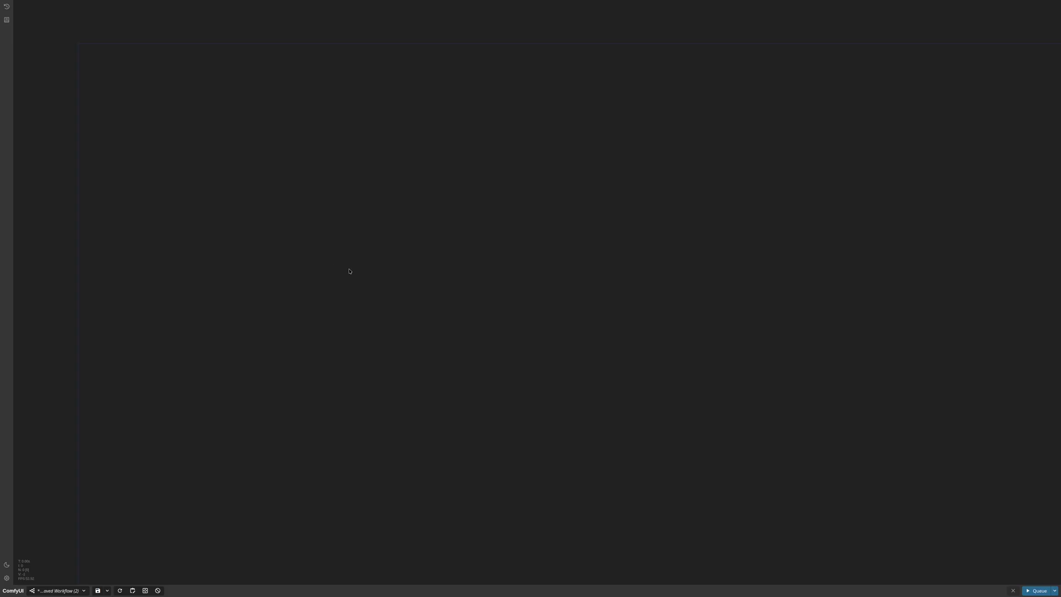
- Add Load Image and Get Image Size nodes, feeding the loaded image into Get Image Size
{"action": "double_click", "coordinate": [349, 270]}
{"action": "type", "text": "loadim"}
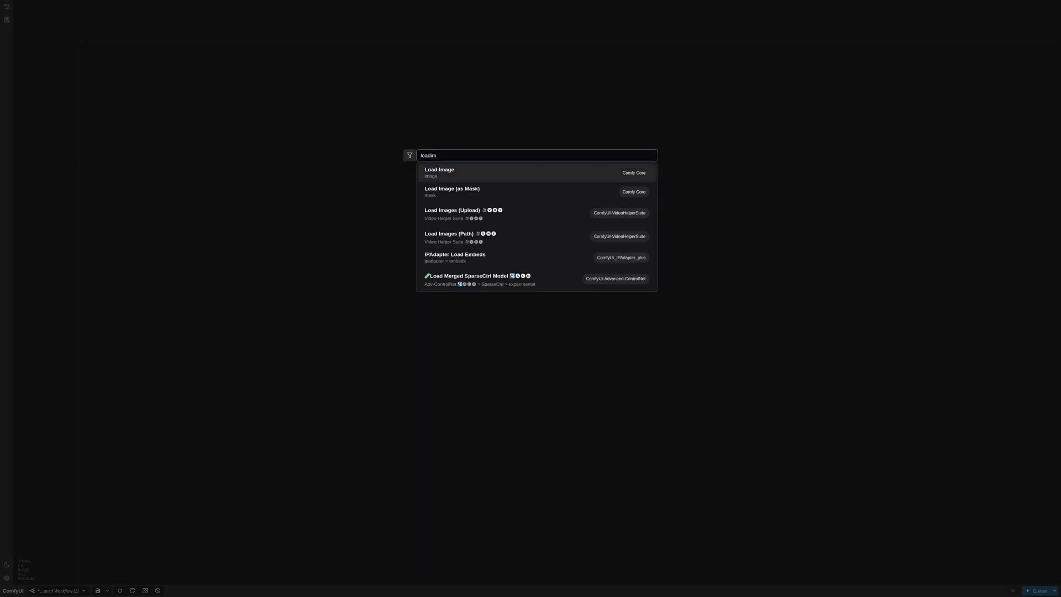
{"action": "key", "text": "Return"}
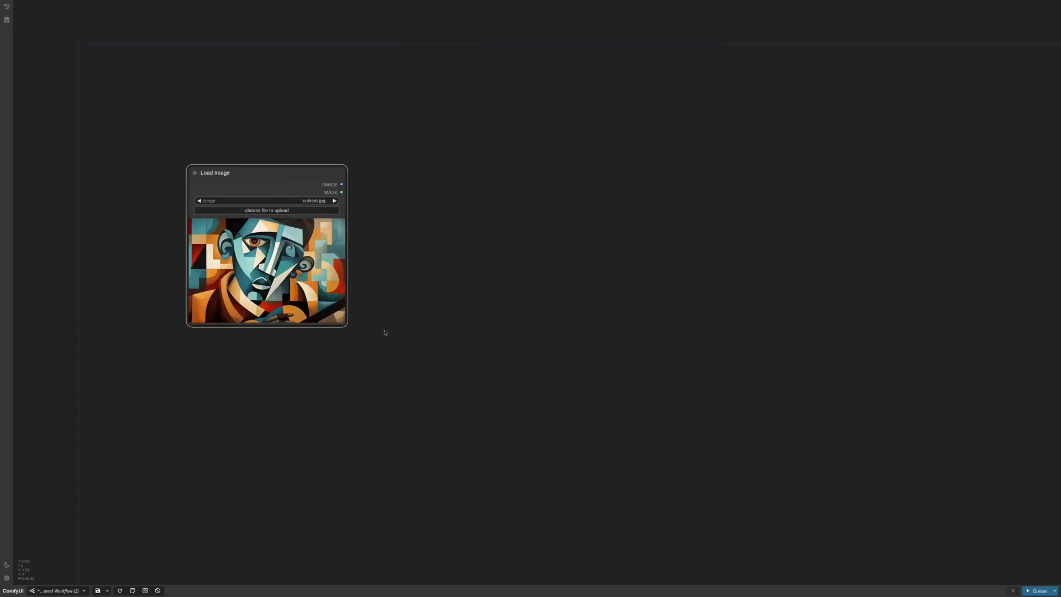
{"action": "double_click", "coordinate": [383, 331]}
{"action": "type", "text": "getima"}
{"action": "key", "text": "Return"}
{"action": "left_click_drag", "start_coordinate": [464, 219], "coordinate": [427, 171]}
{"action": "left_click_drag", "start_coordinate": [341, 185], "coordinate": [394, 184]}
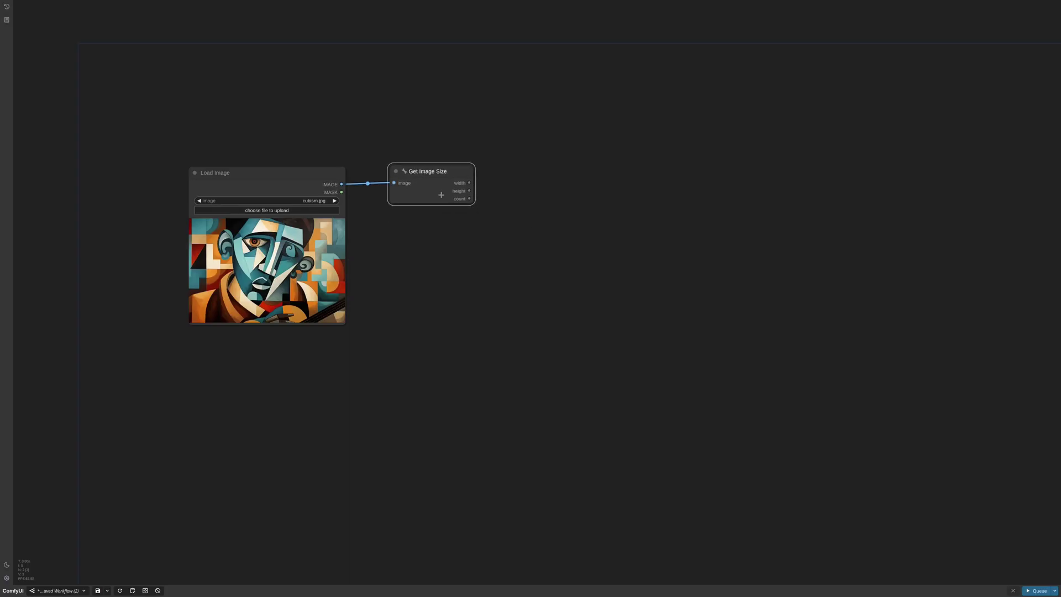
- Add a Simple Comparison testing width (a) > height (b)
{"action": "double_click", "coordinate": [565, 197]}
{"action": "type", "text": "simple"}
{"action": "key", "text": "Return"}
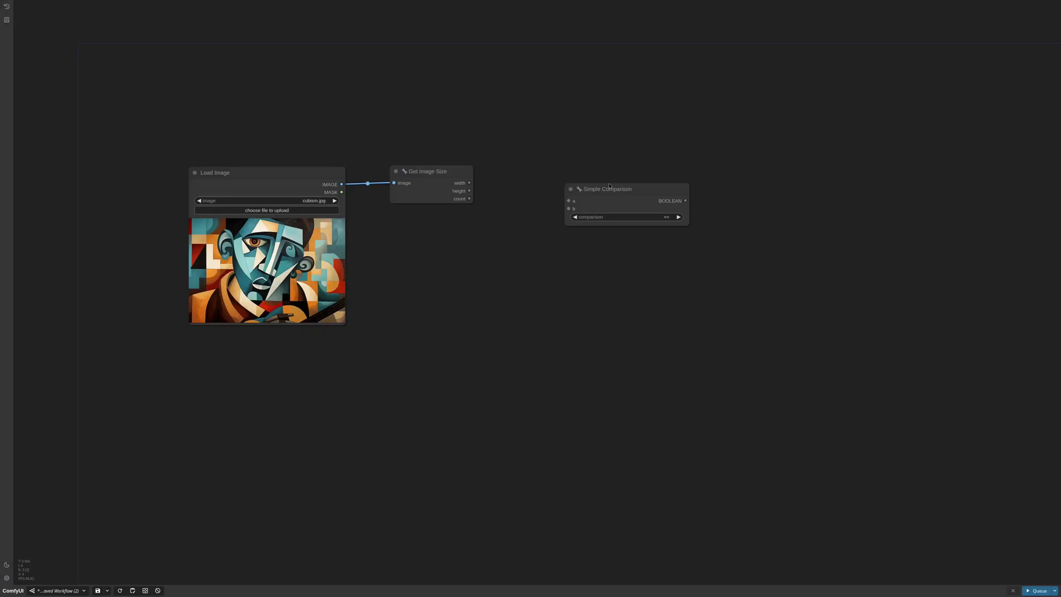
{"action": "left_click_drag", "start_coordinate": [613, 193], "coordinate": [570, 175]}
{"action": "left_click_drag", "start_coordinate": [646, 191], "coordinate": [604, 194]}
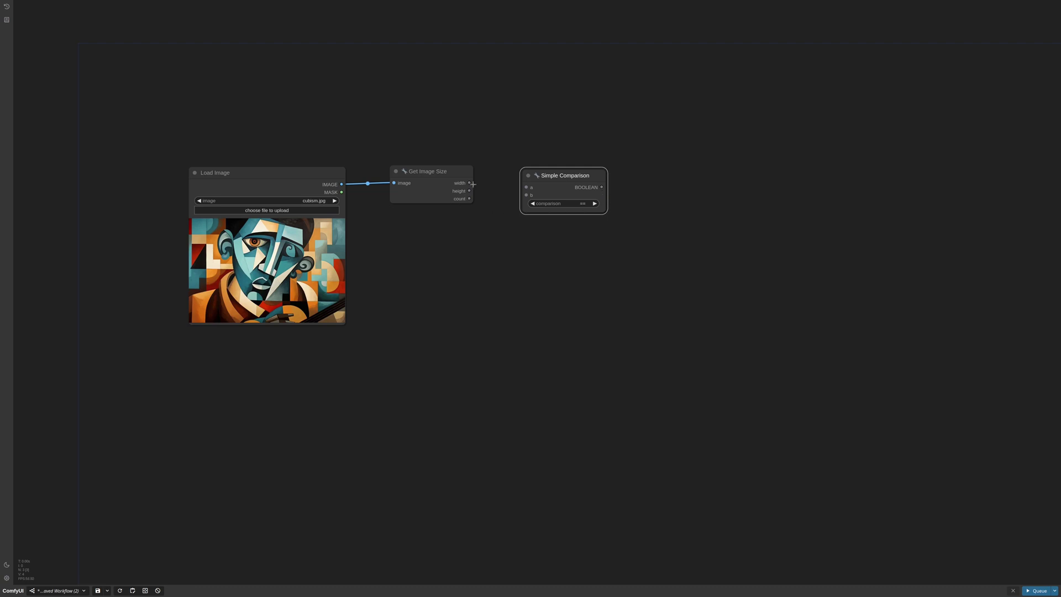
{"action": "left_click_drag", "start_coordinate": [469, 183], "coordinate": [526, 195]}
{"action": "left_click", "coordinate": [577, 204]}
{"action": "left_click", "coordinate": [589, 241]}
{"action": "left_click_drag", "start_coordinate": [561, 178], "coordinate": [553, 173]}
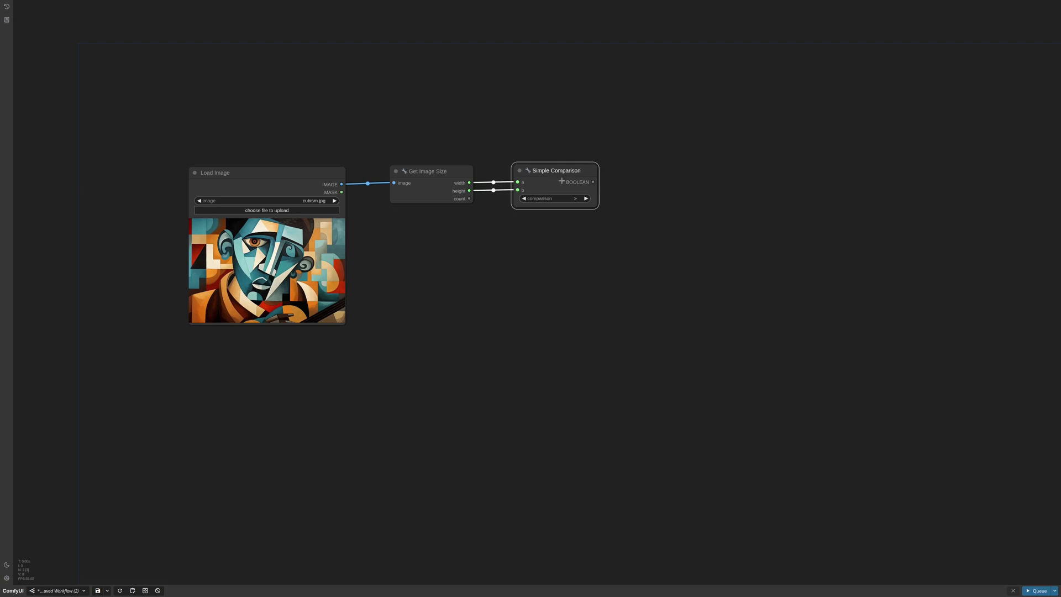
{"action": "left_click_drag", "start_coordinate": [636, 293], "coordinate": [511, 303]}
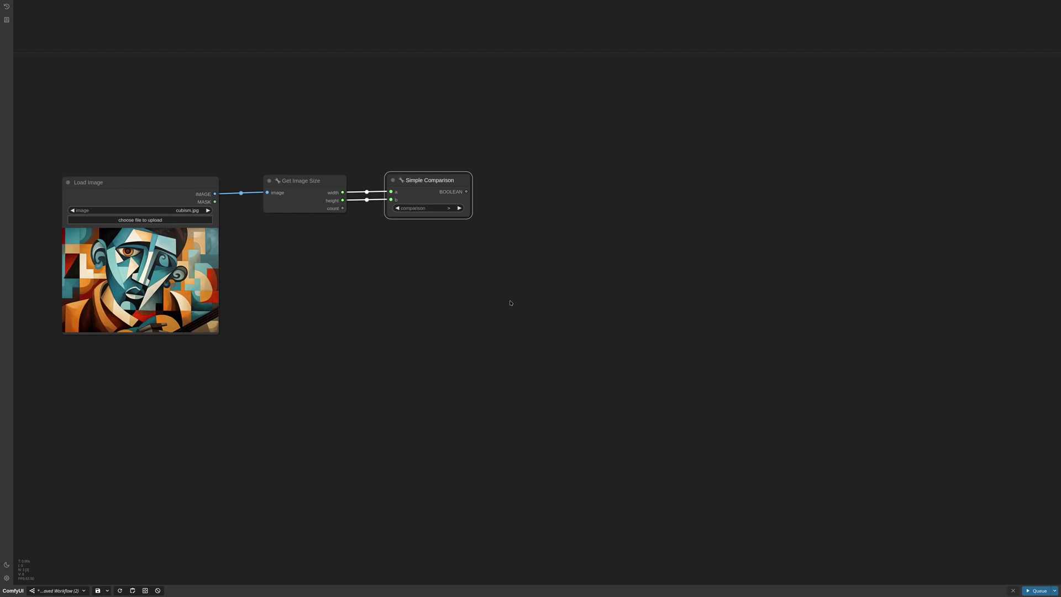
- Add Simple Condition beside Simple Comparison, with the BOOLEAN result feeding its evaluate input
{"action": "double_click", "coordinate": [520, 235]}
{"action": "type", "text": "simpleco"}
{"action": "key", "text": "Down"}
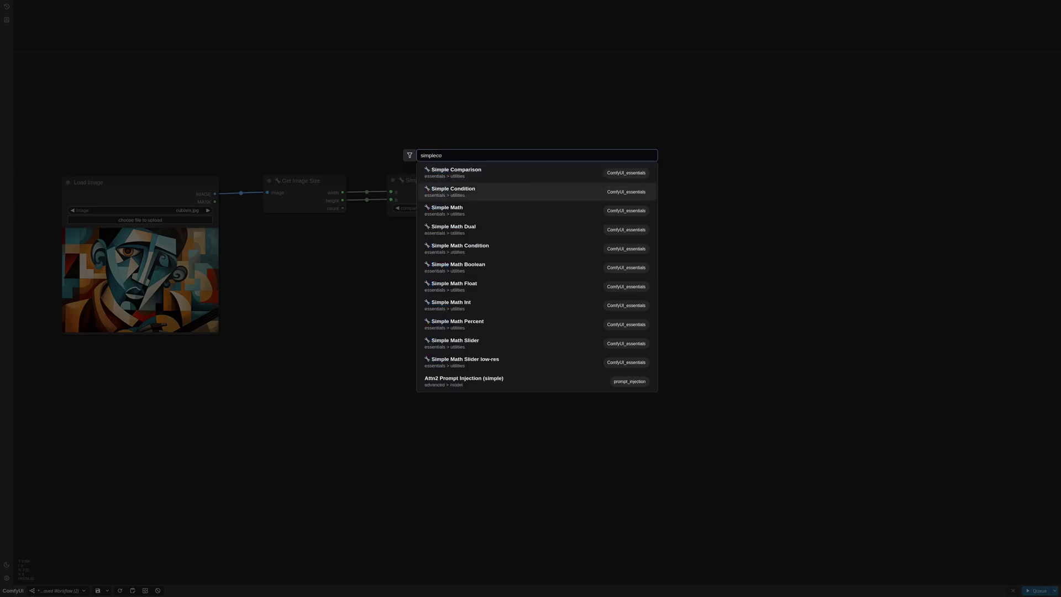
{"action": "key", "text": "Return"}
{"action": "left_click_drag", "start_coordinate": [564, 233], "coordinate": [556, 182]}
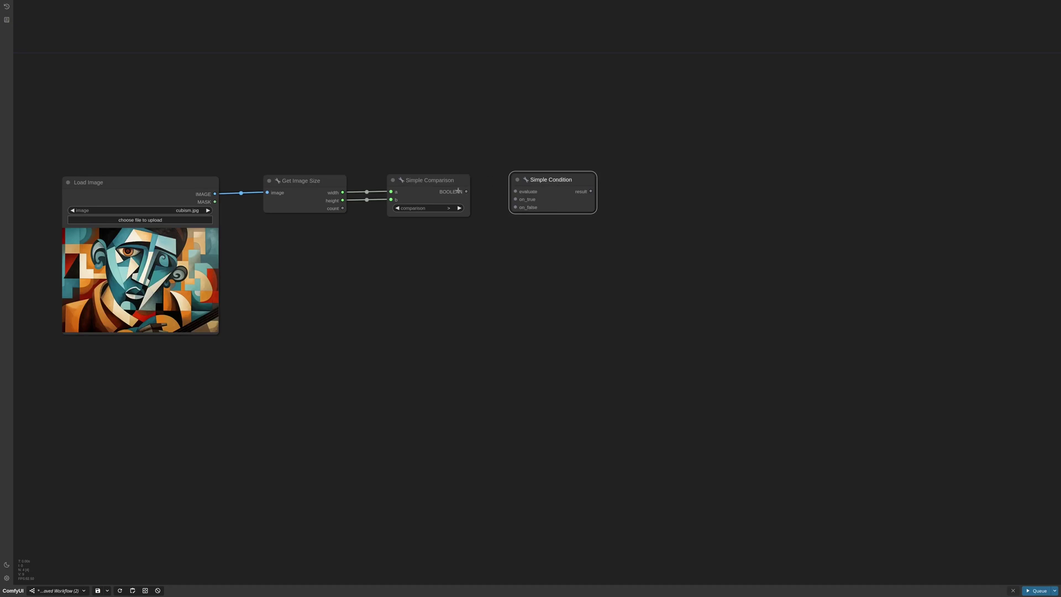
{"action": "left_click_drag", "start_coordinate": [459, 191], "coordinate": [516, 191]}
- Add an ImageCrop with width and height converted to inputs, both fed by image height
{"action": "double_click", "coordinate": [442, 283]}
{"action": "type", "text": "imagecr"}
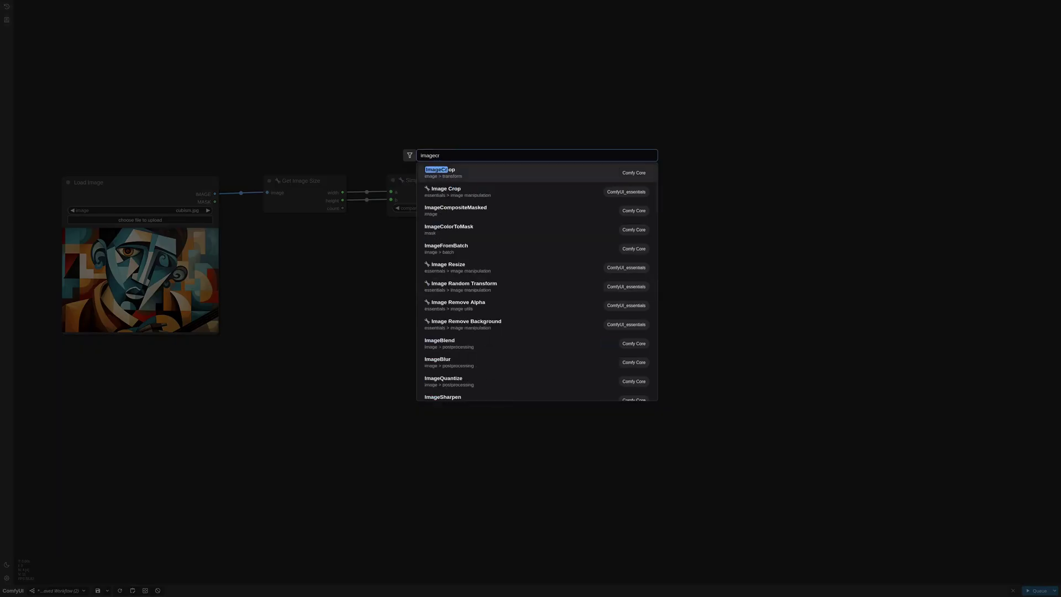
{"action": "key", "text": "Return"}
{"action": "left_click_drag", "start_coordinate": [561, 345], "coordinate": [483, 304]}
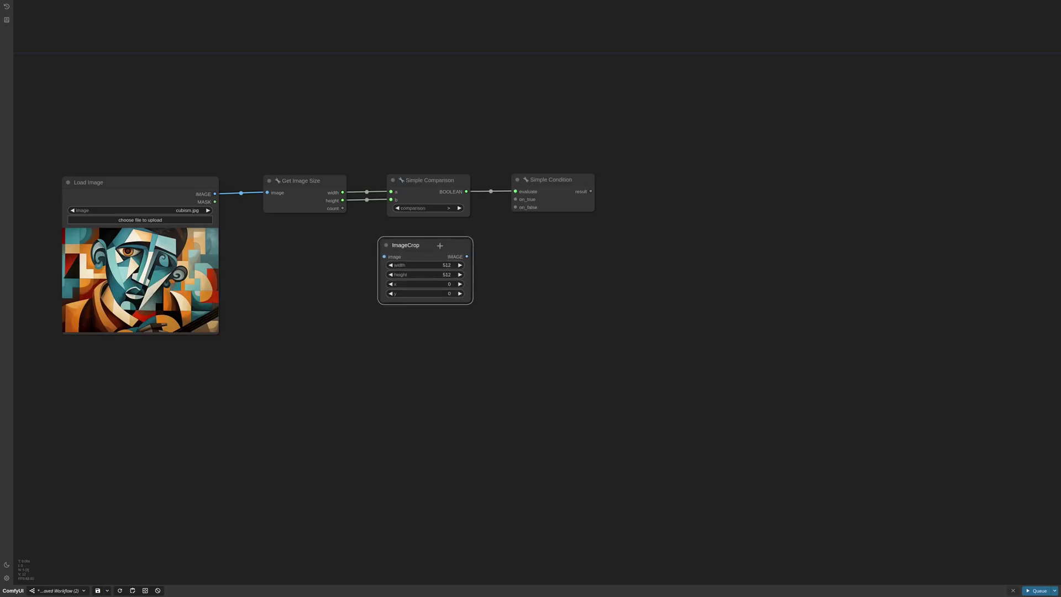
{"action": "right_click", "coordinate": [428, 253]}
{"action": "left_click", "coordinate": [446, 367]}
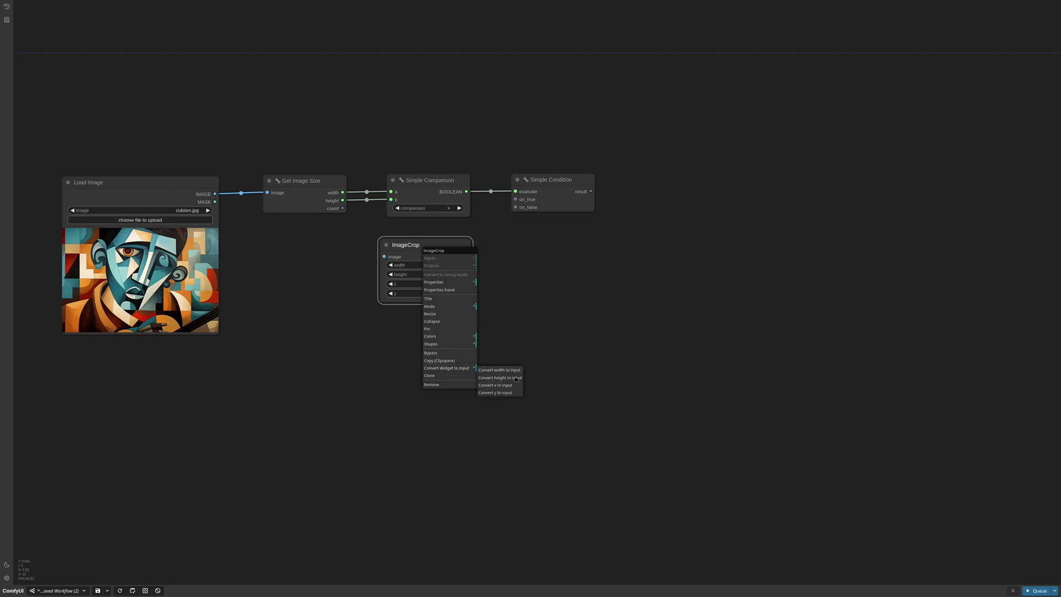
{"action": "left_click", "coordinate": [514, 370]}
{"action": "right_click", "coordinate": [445, 261]}
{"action": "left_click", "coordinate": [464, 376]}
{"action": "left_click", "coordinate": [517, 380]}
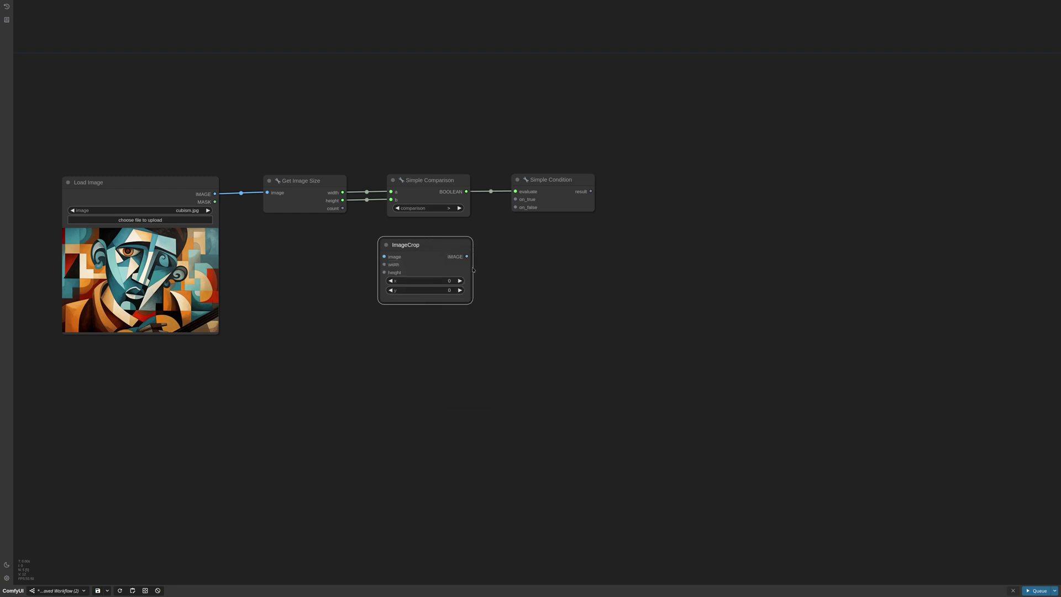
{"action": "left_click_drag", "start_coordinate": [343, 200], "coordinate": [384, 272]}
- Clone the crop sized by image width, and route both crops to on_true/on_false with the loaded image
{"action": "left_click_drag", "start_coordinate": [424, 245], "coordinate": [422, 316], "text": "alt"}
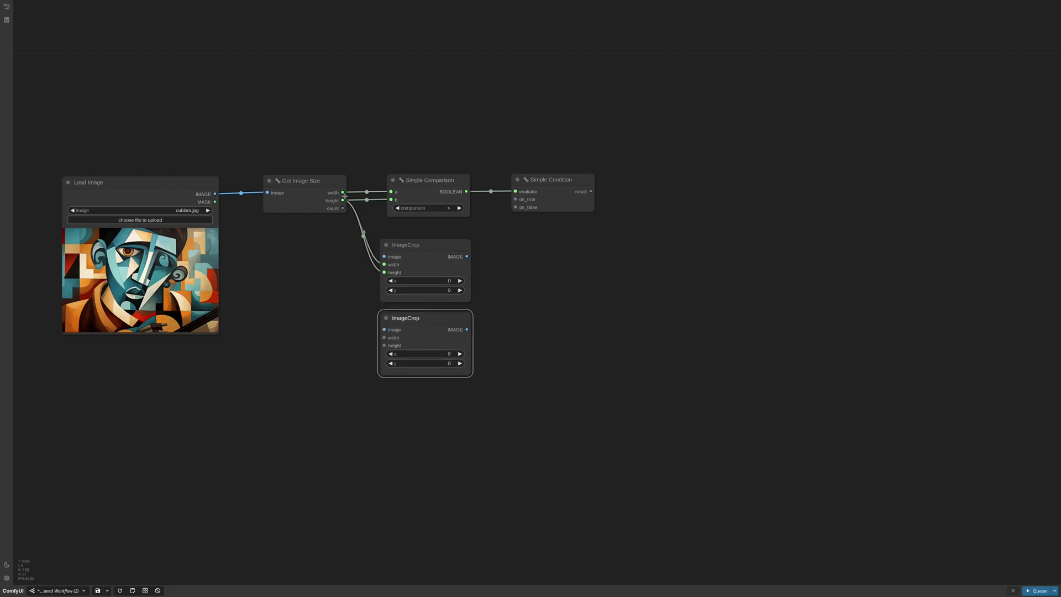
{"action": "left_click_drag", "start_coordinate": [343, 192], "coordinate": [384, 345]}
{"action": "left_click_drag", "start_coordinate": [467, 256], "coordinate": [516, 199]}
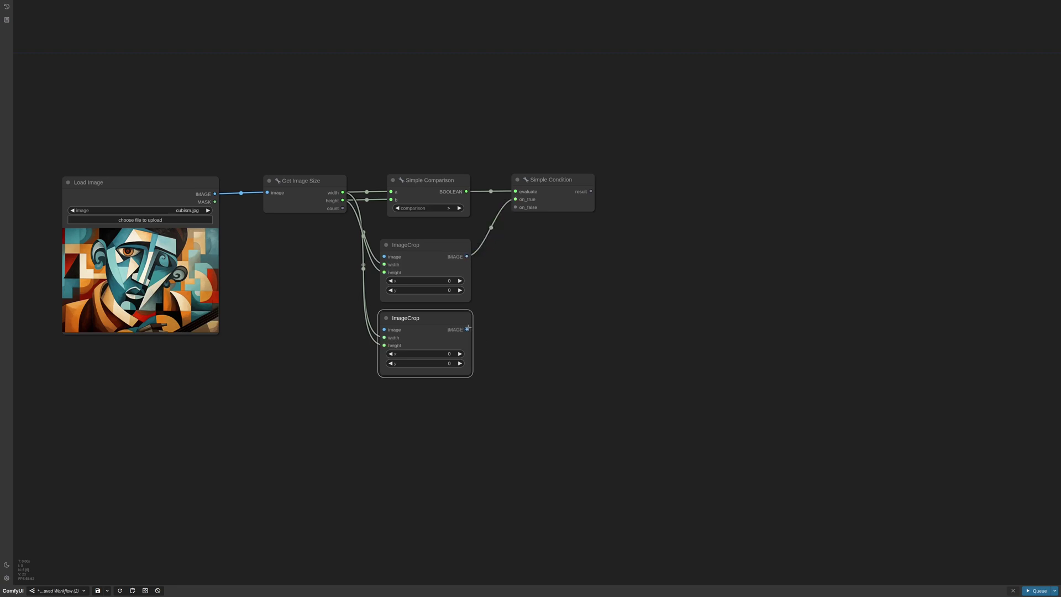
{"action": "left_click_drag", "start_coordinate": [468, 328], "coordinate": [515, 207]}
{"action": "left_click_drag", "start_coordinate": [215, 194], "coordinate": [384, 330]}
- Add an enlarged Preview Image for the condition output and run the workflow
{"action": "double_click", "coordinate": [632, 192]}
{"action": "type", "text": "preview"}
{"action": "key", "text": "Return"}
{"action": "key", "text": "ctrl+Return"}
{"action": "left_click_drag", "start_coordinate": [727, 200], "coordinate": [811, 365]}
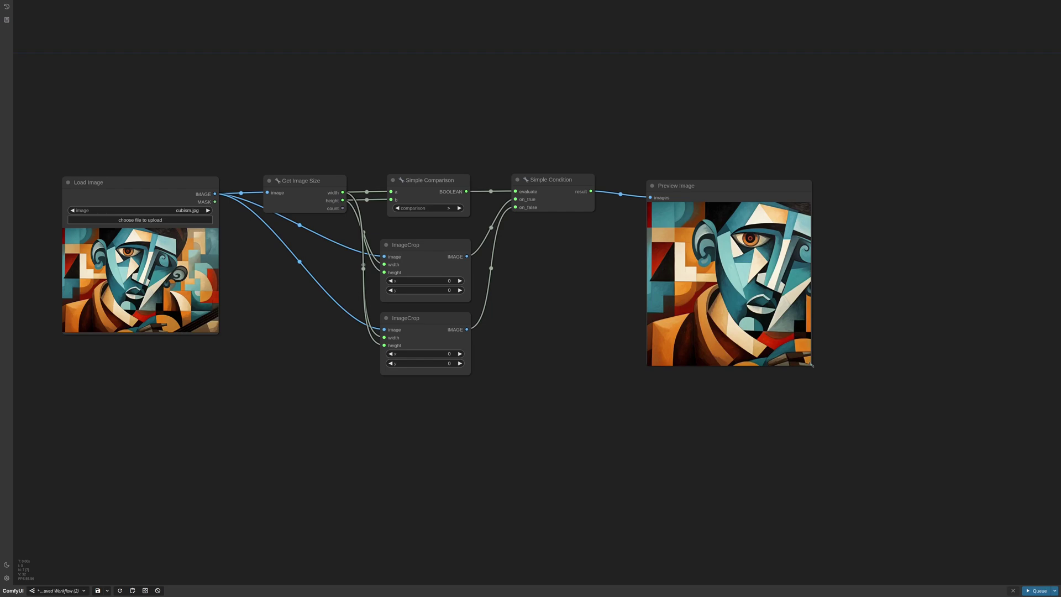
- Add a Simple Math node computing (a-b)/2 beside Get Image Size
{"action": "double_click", "coordinate": [540, 332]}
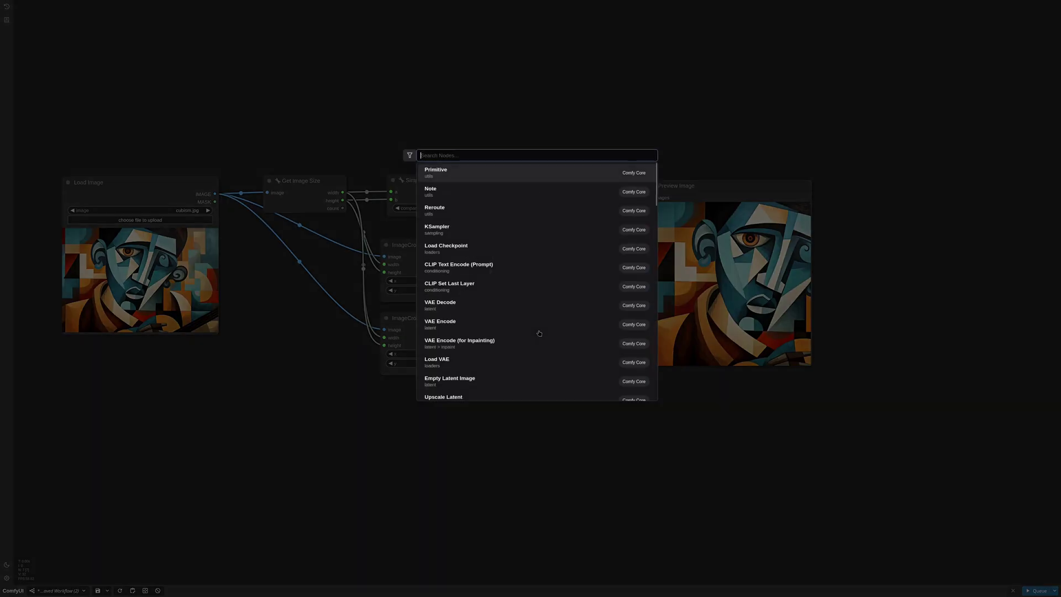
{"action": "type", "text": "simple math"}
{"action": "key", "text": "Return"}
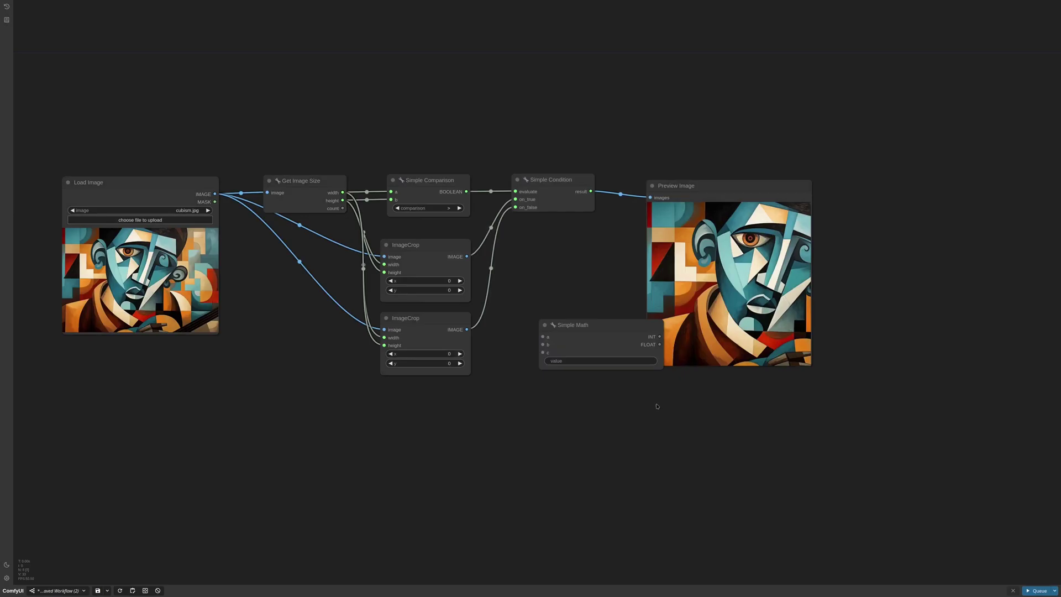
{"action": "left_click_drag", "start_coordinate": [575, 326], "coordinate": [268, 306]}
{"action": "scroll", "coordinate": [287, 230], "scroll_direction": "up", "scroll_amount": 6}
{"action": "left_click", "coordinate": [366, 335]}
{"action": "type", "text": "(a-b)/2"}
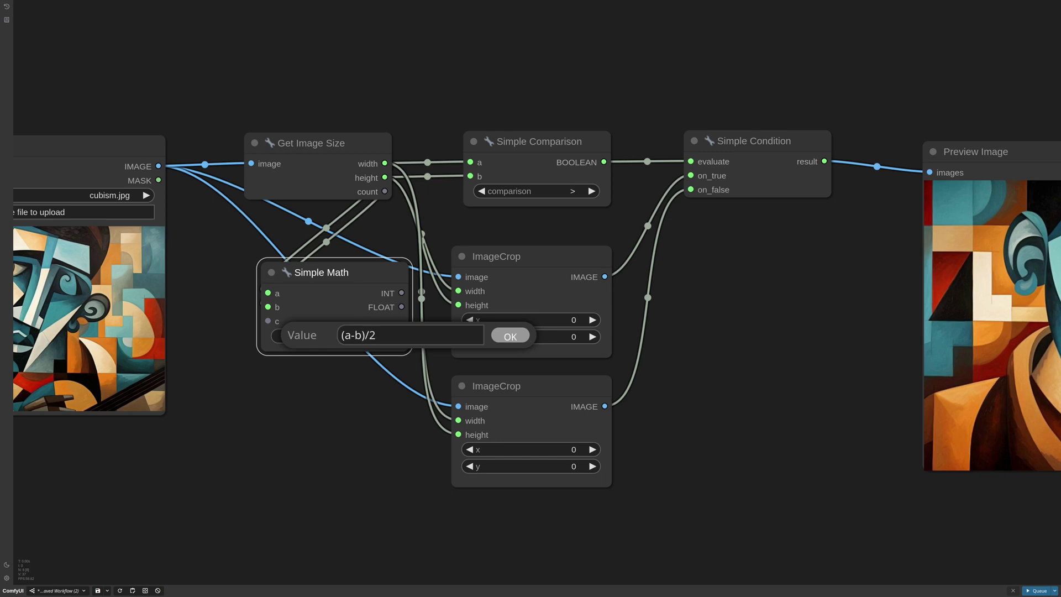
{"action": "key", "text": "Return"}
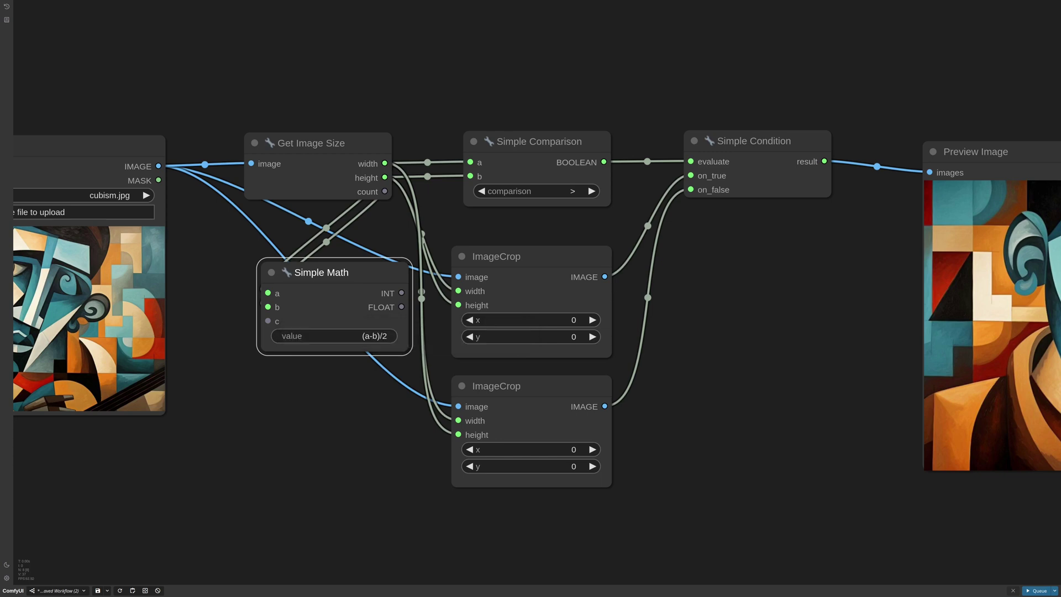
- Clone it as a second Simple Math computing (b-a)/2, fed by the image dimensions
{"action": "mouse_move", "coordinate": [332, 272]}
{"action": "left_mouse_down"}
{"action": "mouse_move", "coordinate": [323, 334]}
{"action": "mouse_move", "coordinate": [333, 392]}
{"action": "left_mouse_up"}
{"action": "mouse_move", "coordinate": [269, 412]}
{"action": "left_mouse_down"}
{"action": "mouse_move", "coordinate": [385, 171]}
{"action": "mouse_move", "coordinate": [269, 427]}
{"action": "left_mouse_up"}
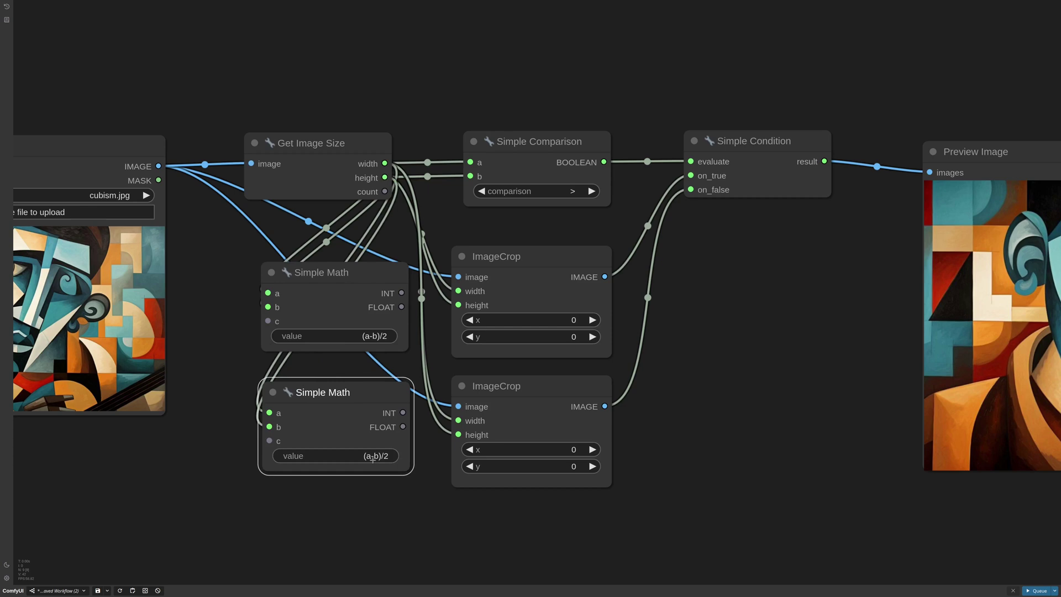
{"action": "left_click", "coordinate": [373, 458]}
{"action": "key", "text": "Home"}
{"action": "key", "text": "Right"}
{"action": "key", "text": "Right"}
{"action": "key", "text": "Right"}
{"action": "key", "text": "Right"}
{"action": "key", "text": "BackSpace"}
{"action": "key", "text": "BackSpace"}
{"action": "key", "text": "BackSpace"}
{"action": "type", "text": "b-a"}
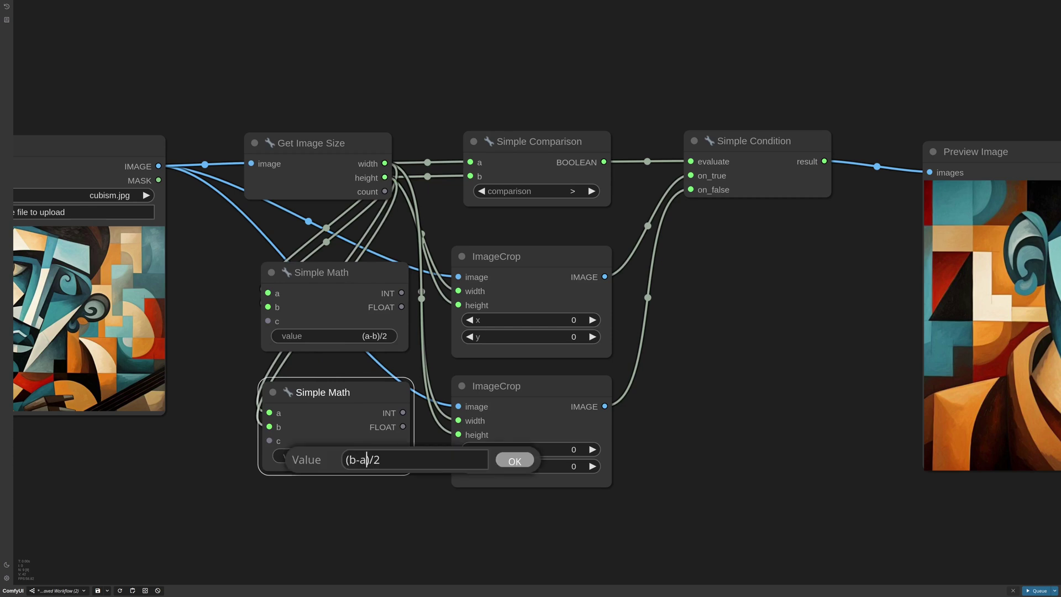
{"action": "key", "text": "Return"}
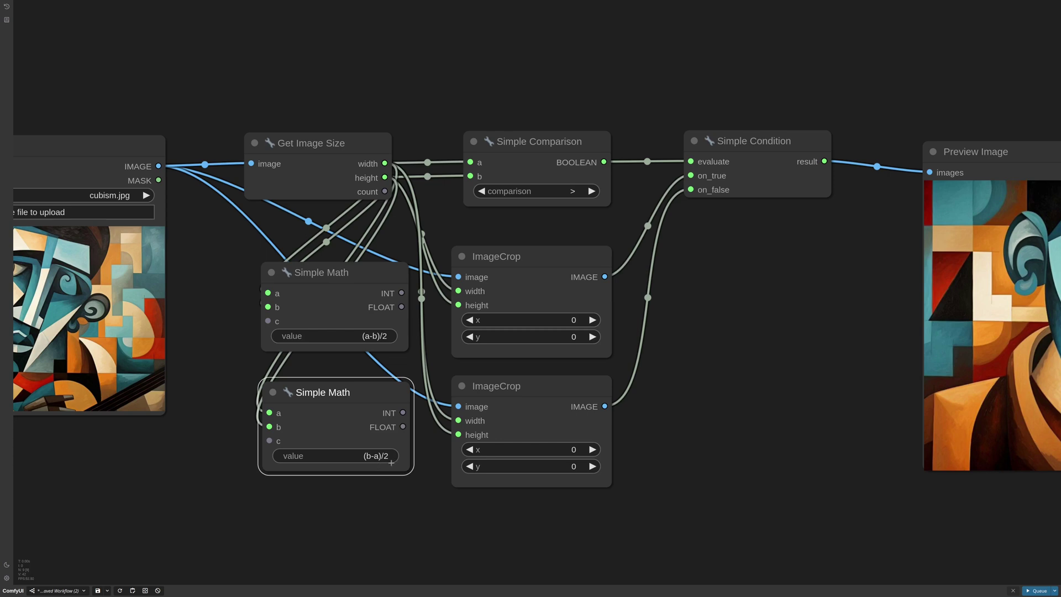
- Make the upper crop's x and lower crop's y inputs, driven by (a-b)/2 and (b-a)/2
{"action": "right_click", "coordinate": [526, 304]}
{"action": "left_click", "coordinate": [547, 415]}
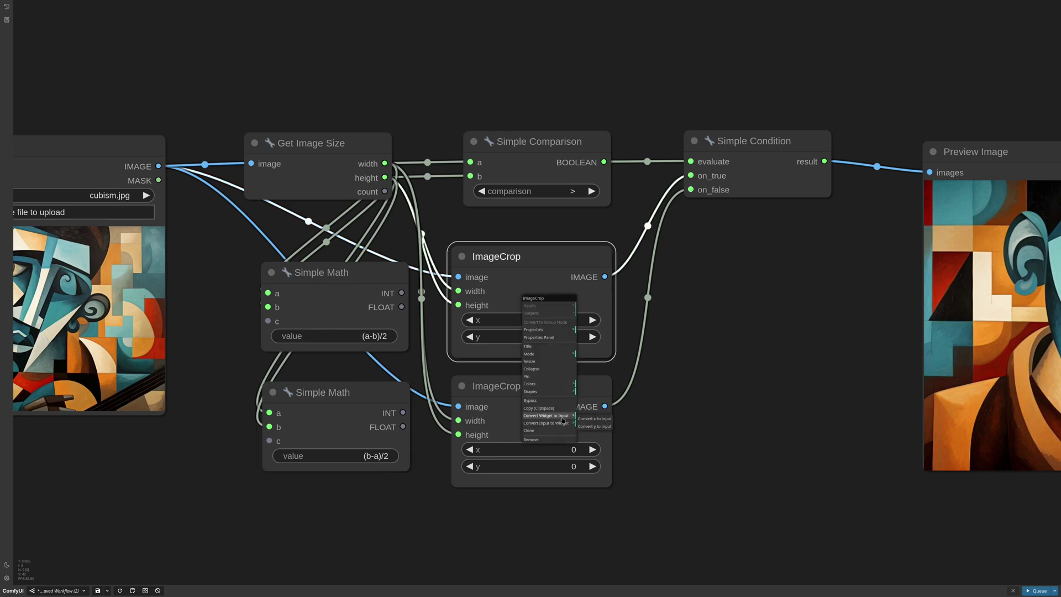
{"action": "left_click", "coordinate": [590, 418]}
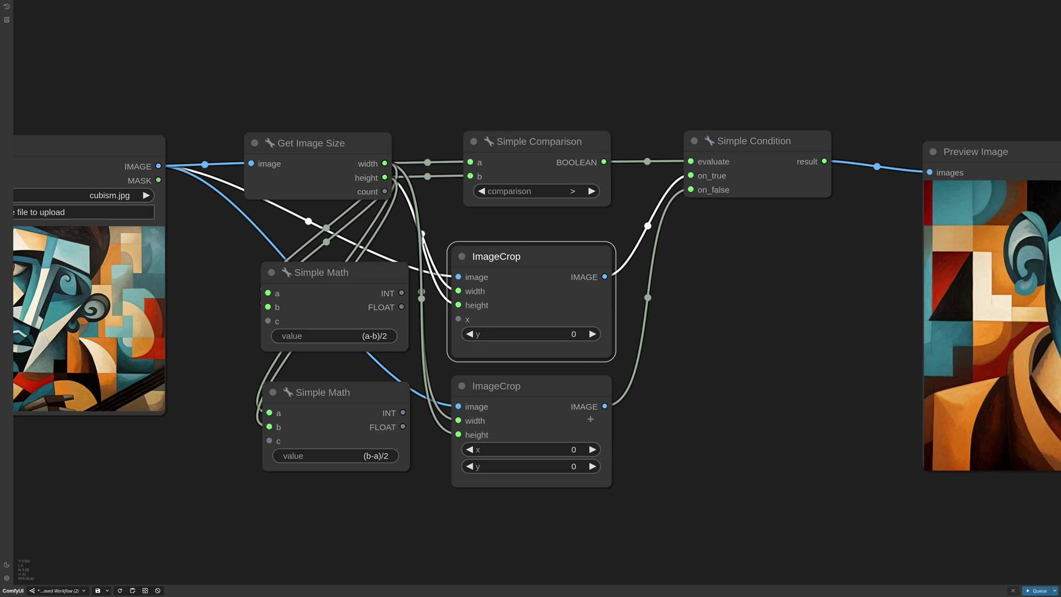
{"action": "left_click_drag", "start_coordinate": [401, 293], "coordinate": [458, 319]}
{"action": "right_click", "coordinate": [532, 428]}
{"action": "left_click", "coordinate": [552, 544]}
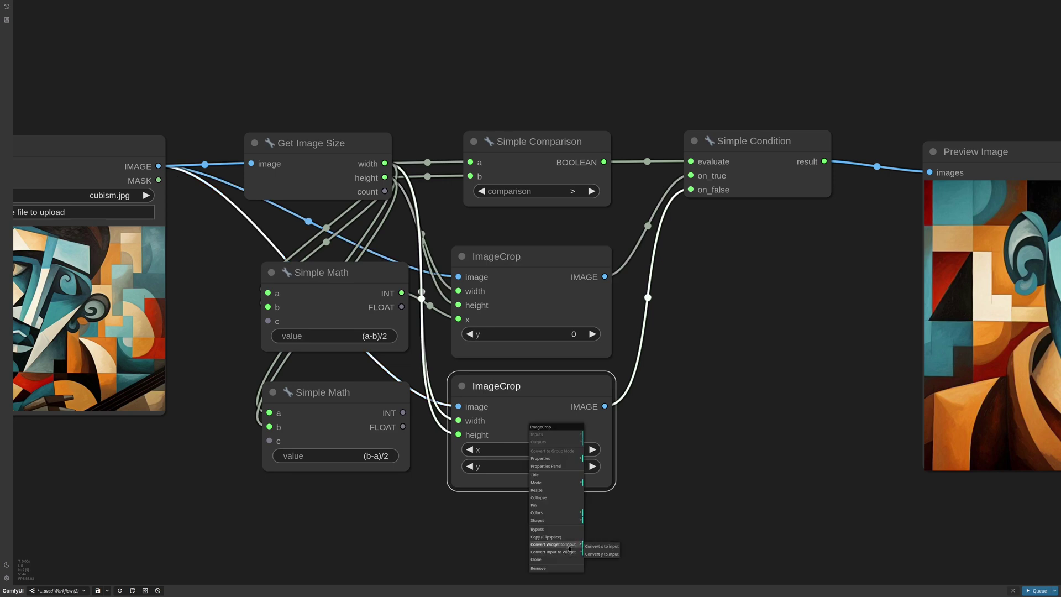
{"action": "left_click", "coordinate": [617, 555]}
{"action": "left_click_drag", "start_coordinate": [403, 412], "coordinate": [458, 448]}
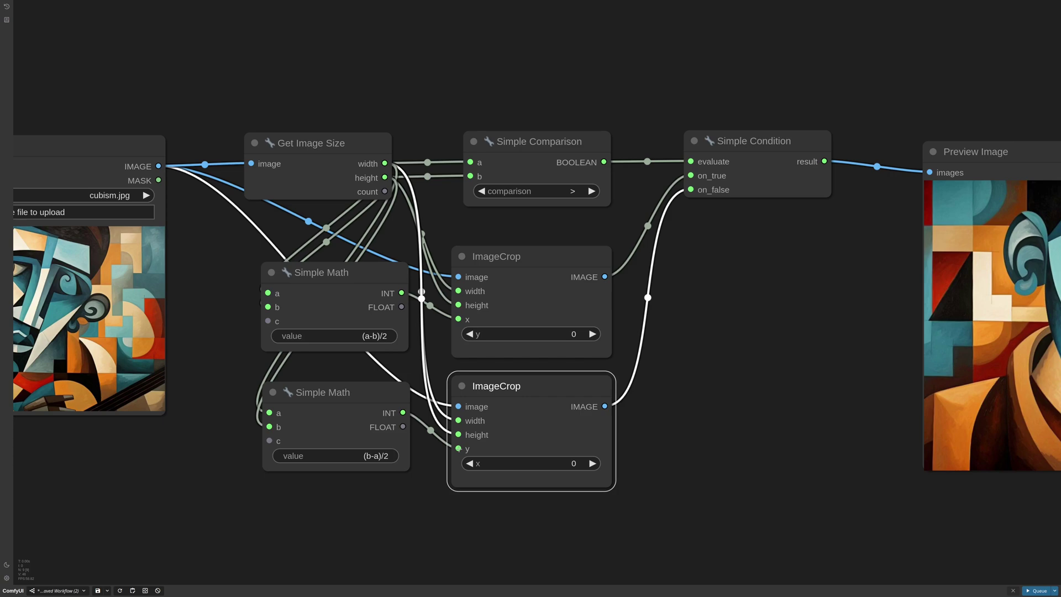
- Run the crop on cubism.jpg, then switch Load Image to elegant_woman.jpg and run again
{"action": "scroll", "coordinate": [314, 297], "scroll_direction": "down", "scroll_amount": 6}
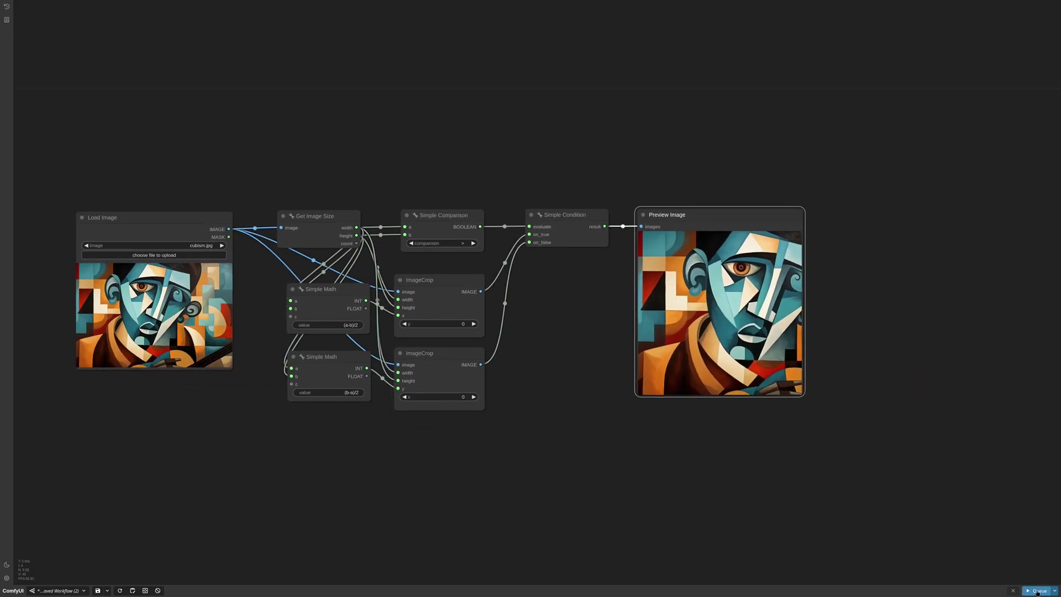
{"action": "left_click", "coordinate": [1037, 591]}
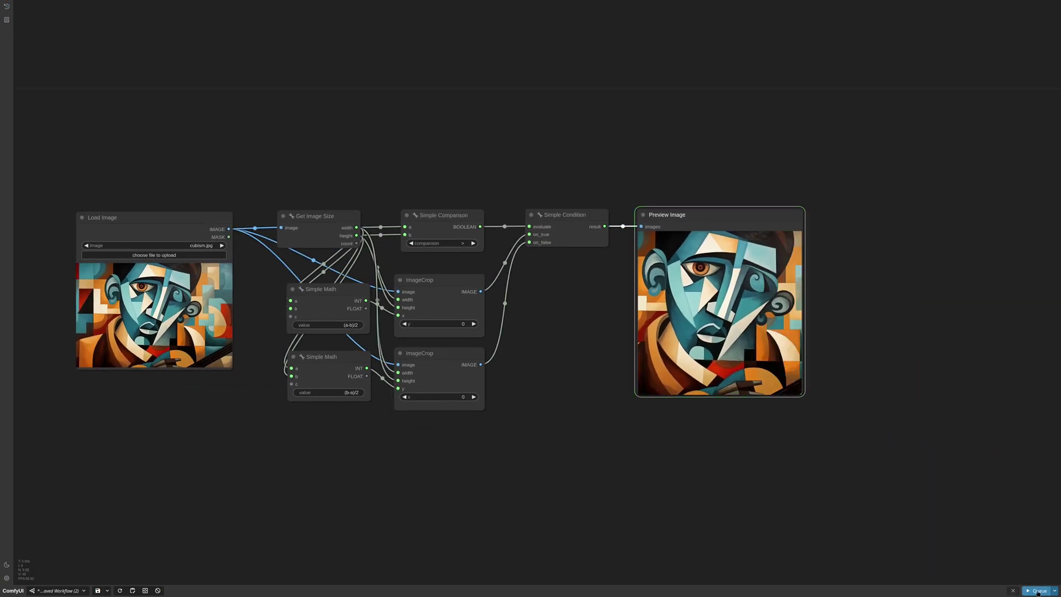
{"action": "left_click", "coordinate": [206, 247]}
{"action": "left_click", "coordinate": [211, 249]}
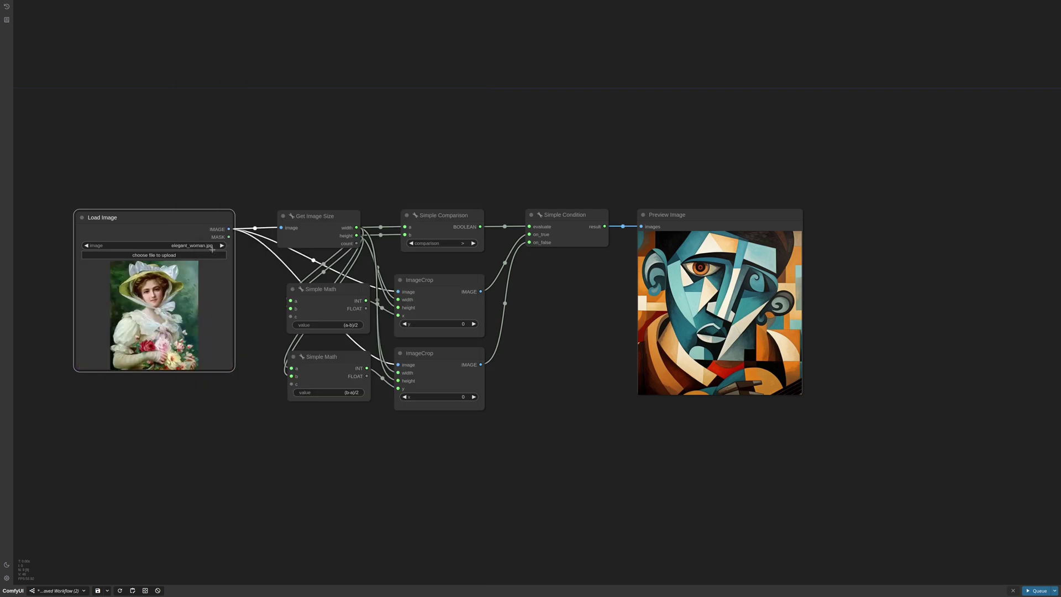
{"action": "left_click", "coordinate": [1037, 591]}
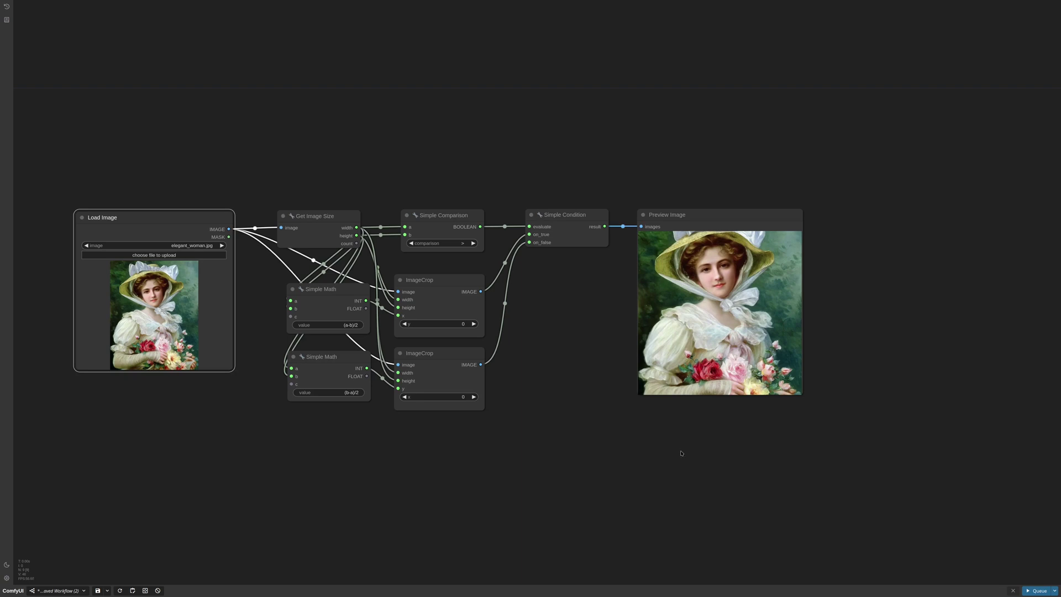
{"action": "left_click_drag", "start_coordinate": [557, 158], "coordinate": [557, 259]}
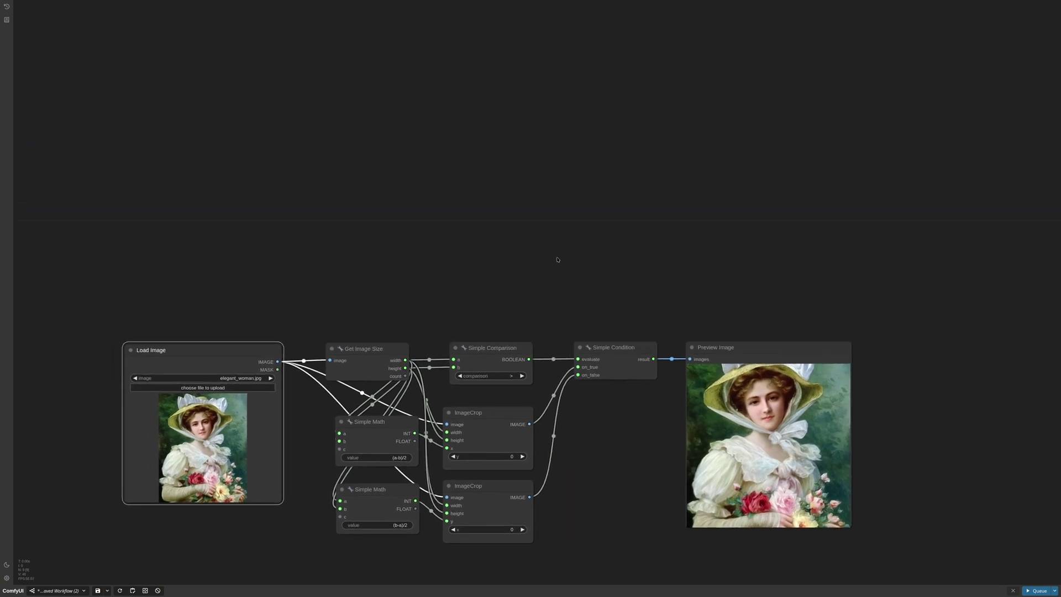
- Add a Simple Math fed by BOOLEAN, width and height as a, b, c, computing 'a*c or b'
{"action": "double_click", "coordinate": [496, 240]}
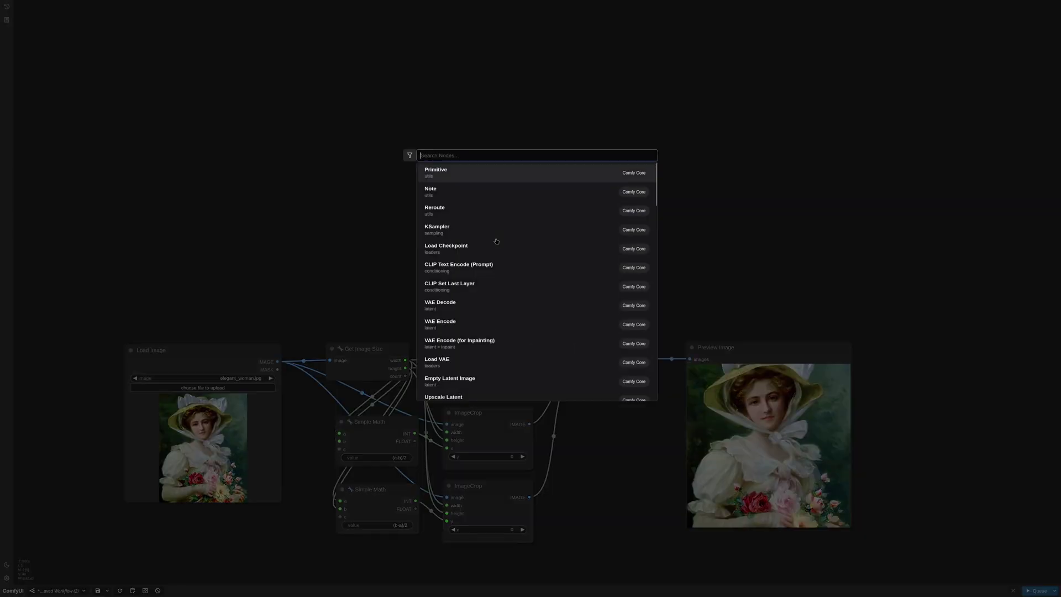
{"action": "type", "text": "simple math"}
{"action": "key", "text": "Return"}
{"action": "left_click_drag", "start_coordinate": [584, 250], "coordinate": [522, 258]}
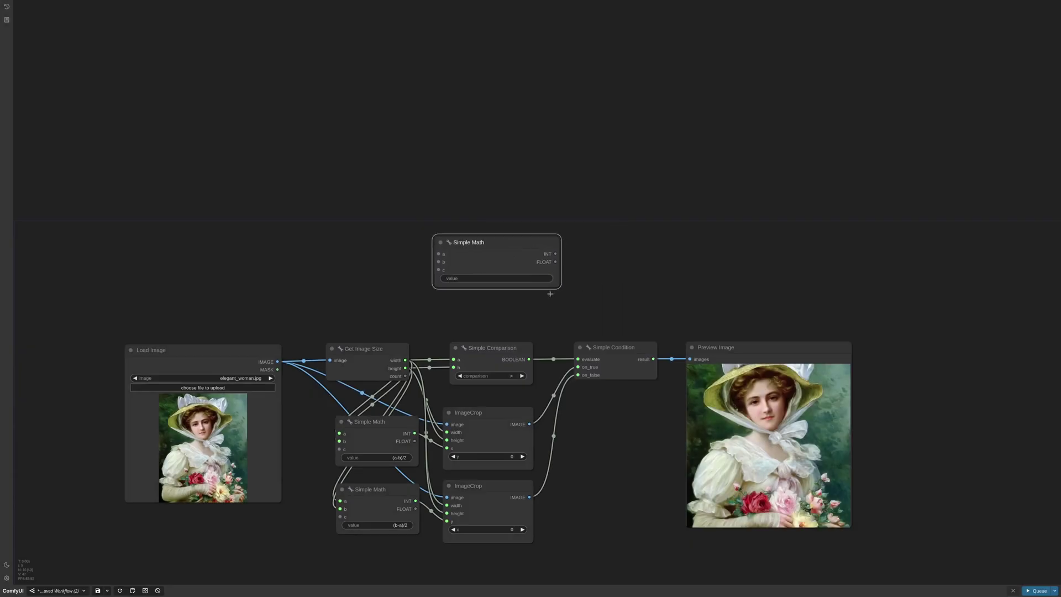
{"action": "scroll", "coordinate": [560, 304], "scroll_direction": "up", "scroll_amount": 4}
{"action": "left_click_drag", "start_coordinate": [425, 215], "coordinate": [585, 211]}
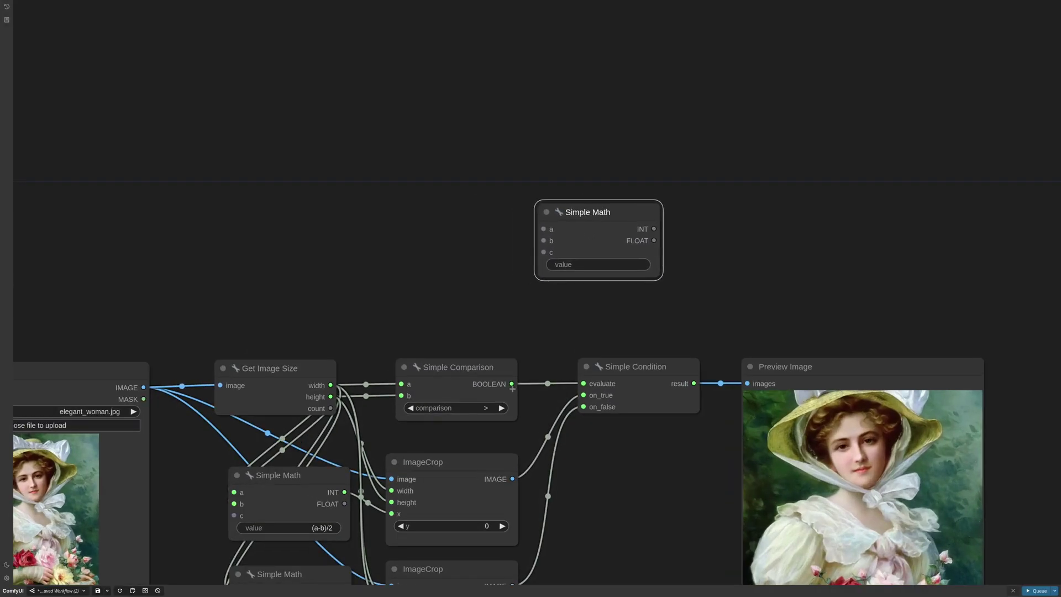
{"action": "left_click_drag", "start_coordinate": [512, 384], "coordinate": [621, 206]}
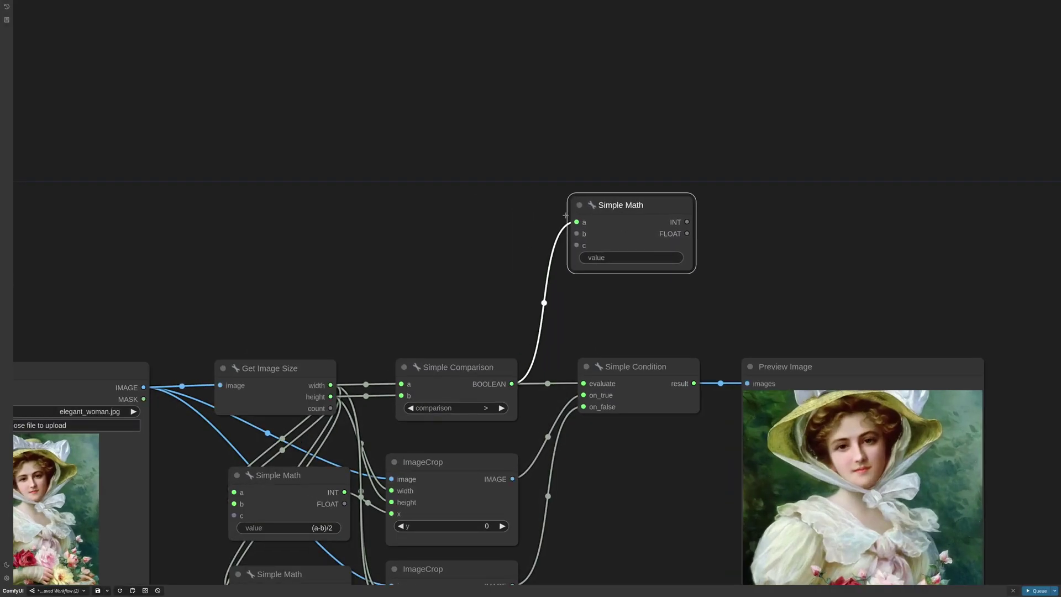
{"action": "left_click_drag", "start_coordinate": [330, 385], "coordinate": [576, 245]}
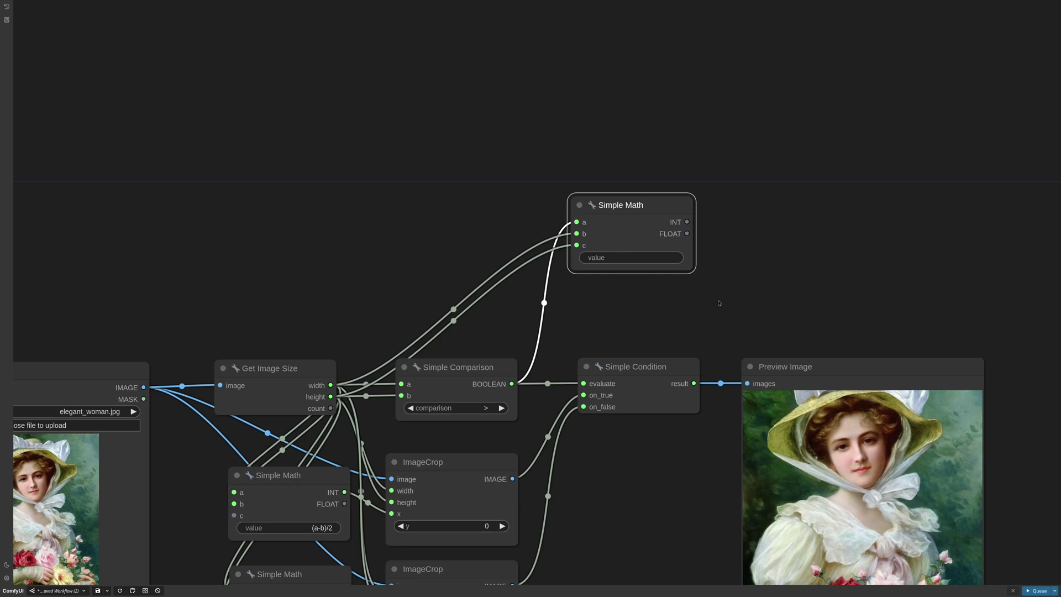
{"action": "scroll", "coordinate": [740, 278], "scroll_direction": "up", "scroll_amount": 2}
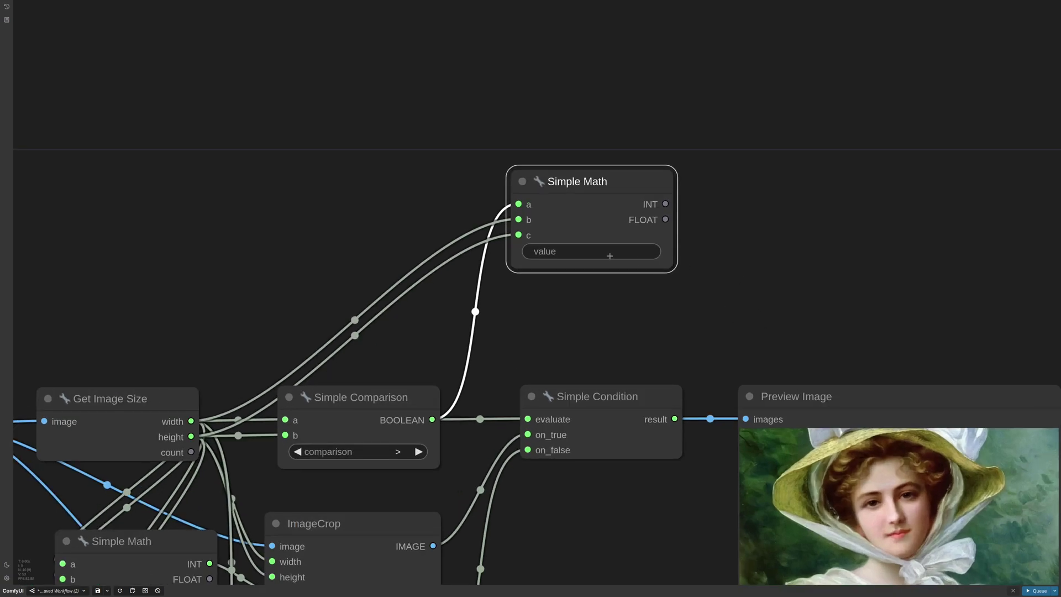
{"action": "left_click", "coordinate": [609, 254]}
{"action": "type", "text": "a*c or "}
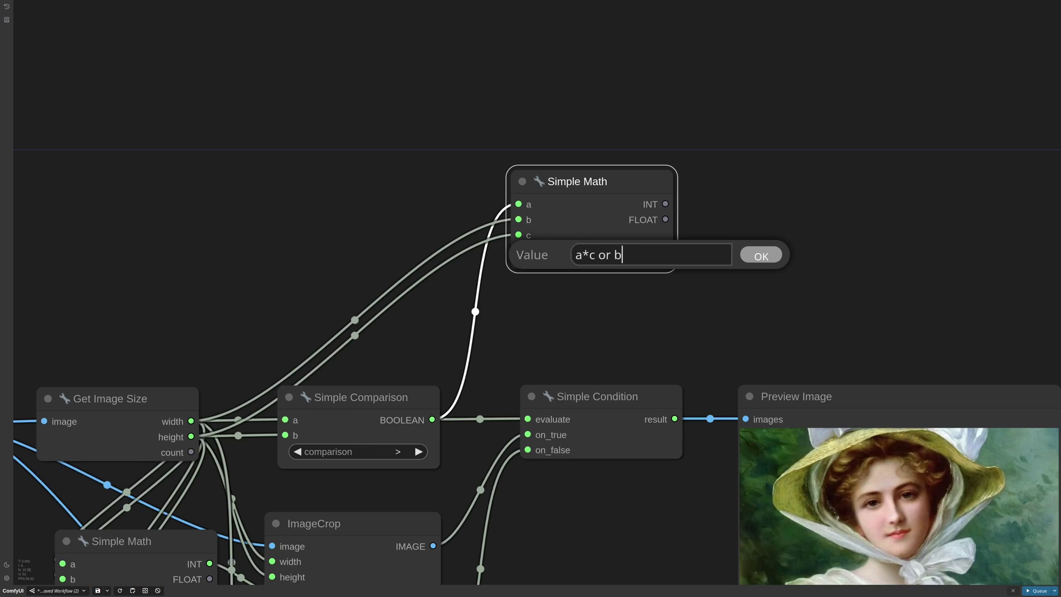
{"action": "type", "text": "b"}
{"action": "key", "text": "Return"}
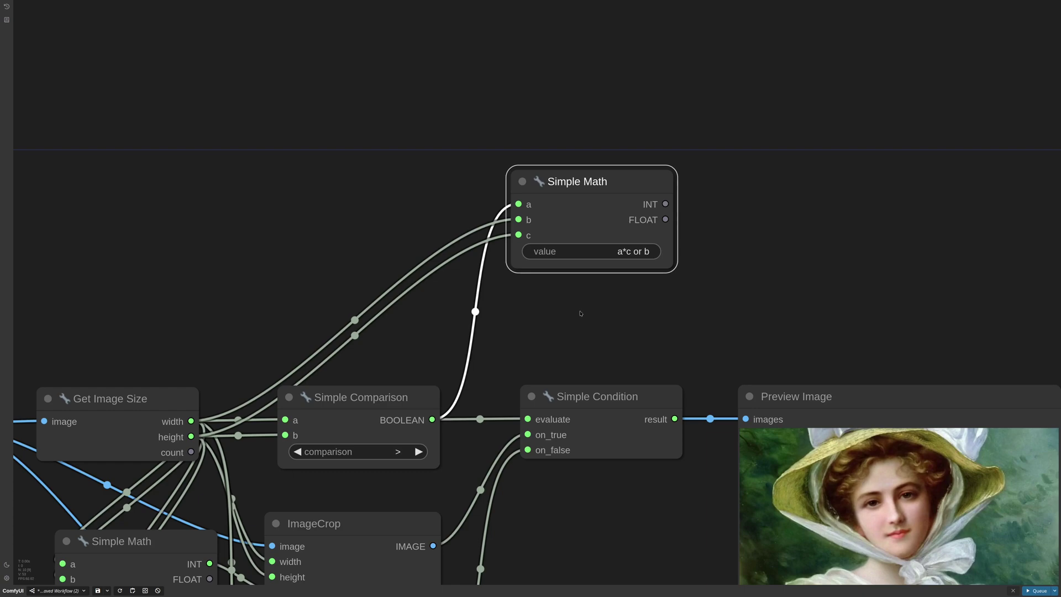
- Add a Simple Math Dual below Simple Math, fed by comparison result, width and height as a, b, c
{"action": "left_click_drag", "start_coordinate": [561, 184], "coordinate": [556, 125]}
{"action": "double_click", "coordinate": [561, 254]}
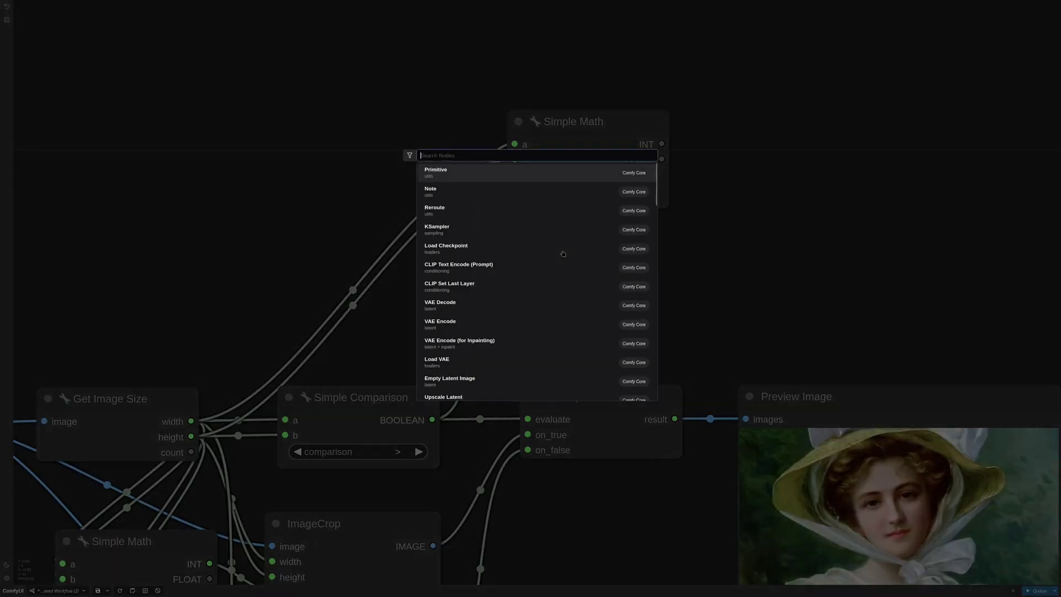
{"action": "type", "text": "mathdua"}
{"action": "key", "text": "Return"}
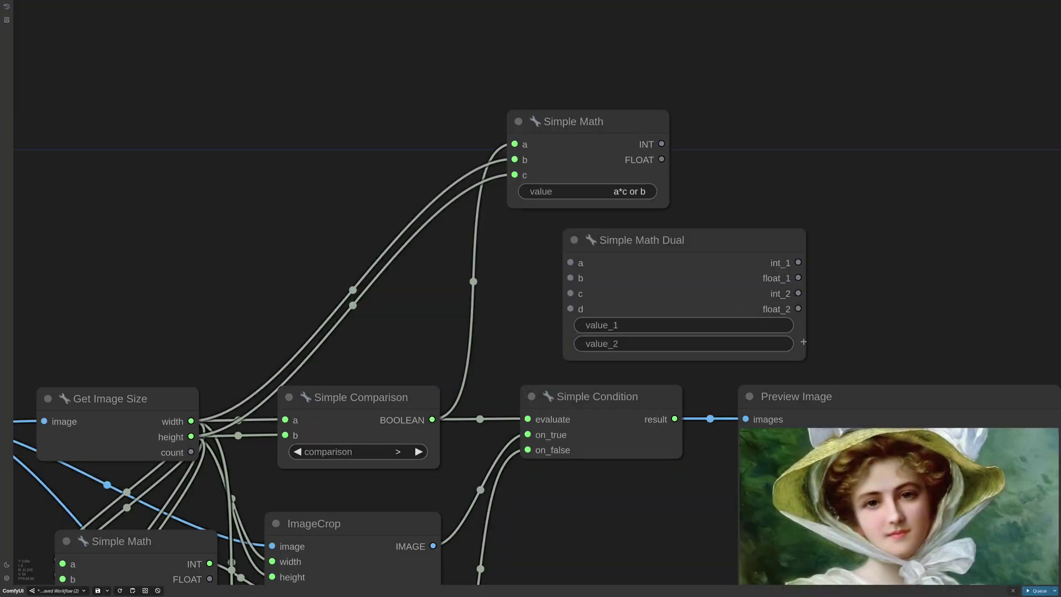
{"action": "left_click_drag", "start_coordinate": [630, 235], "coordinate": [580, 227]}
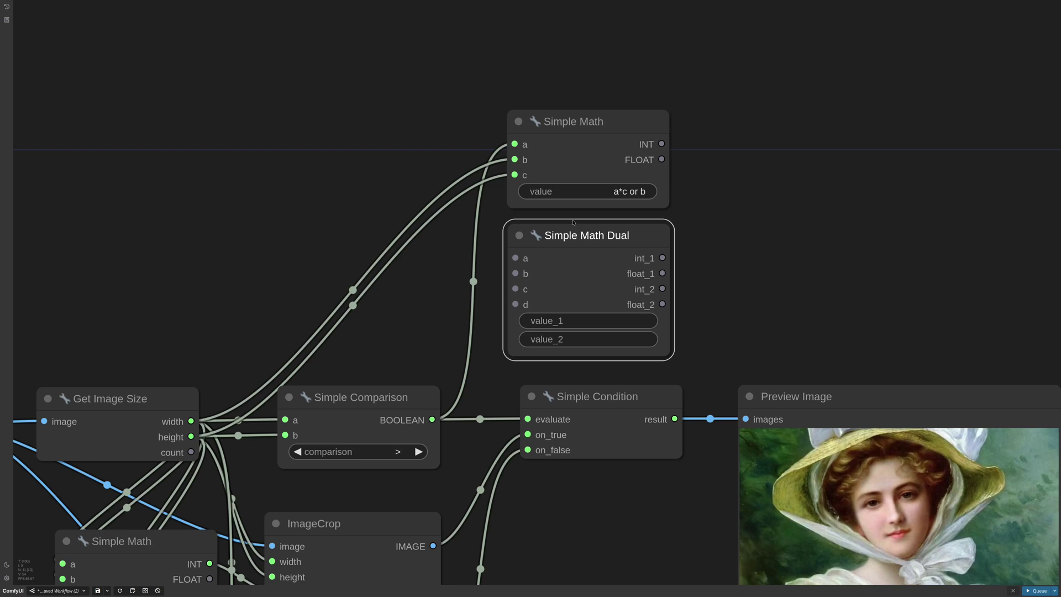
{"action": "left_click_drag", "start_coordinate": [432, 421], "coordinate": [511, 260]}
{"action": "left_click_drag", "start_coordinate": [191, 421], "coordinate": [515, 273]}
{"action": "left_click_drag", "start_coordinate": [191, 437], "coordinate": [516, 289]}
- Set value_1 to a*(b-c)/2 and value_2 to (not a)*(c-b)/2
{"action": "left_click", "coordinate": [625, 320]}
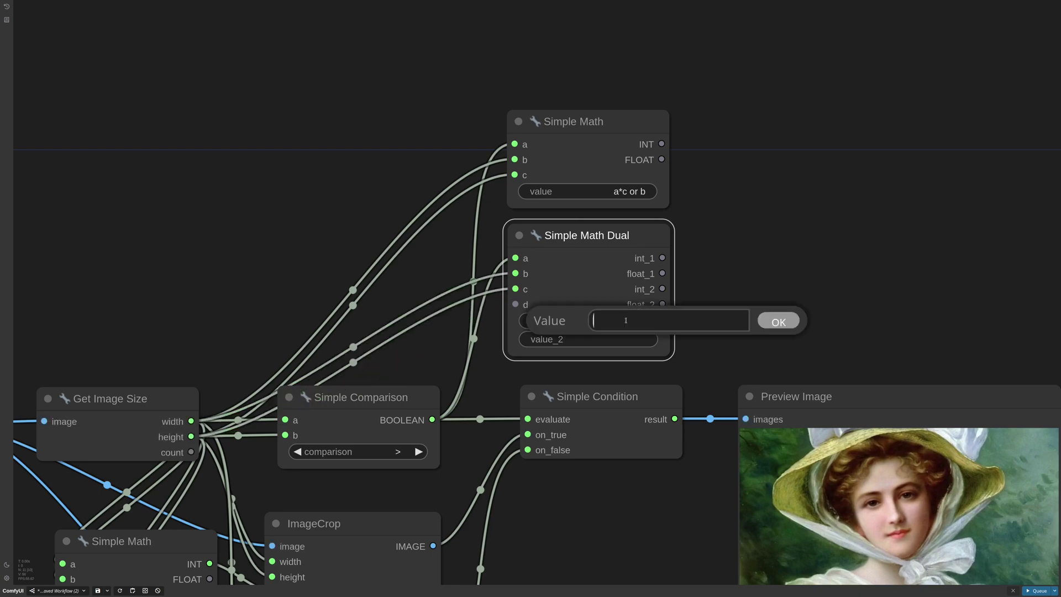
{"action": "type", "text": "a*(b-c)/2"}
{"action": "key", "text": "Return"}
{"action": "left_click", "coordinate": [619, 337]}
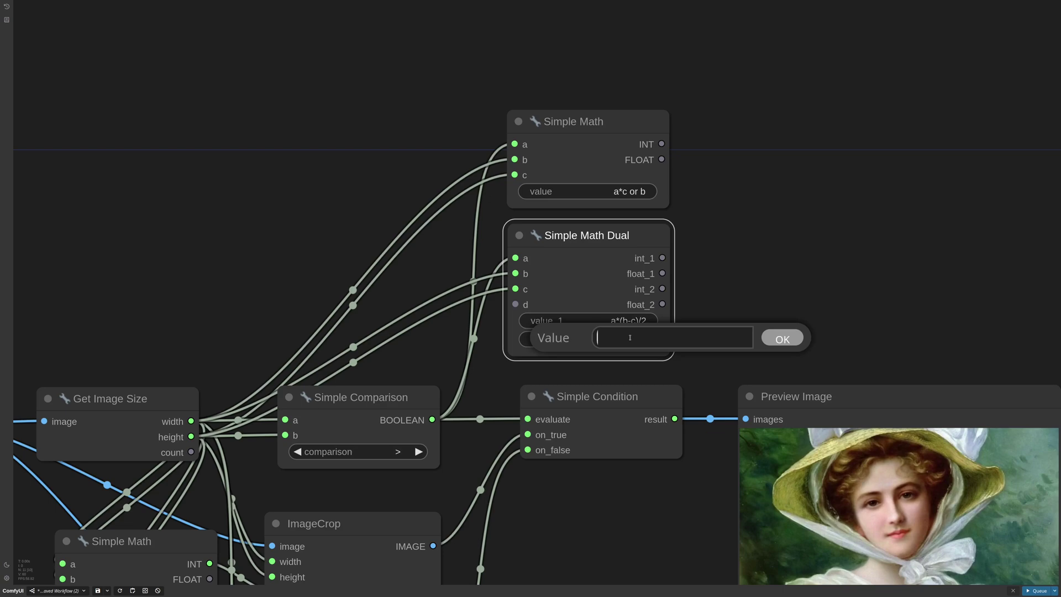
{"action": "type", "text": "(not a)*(c-b)/2"}
{"action": "key", "text": "Return"}
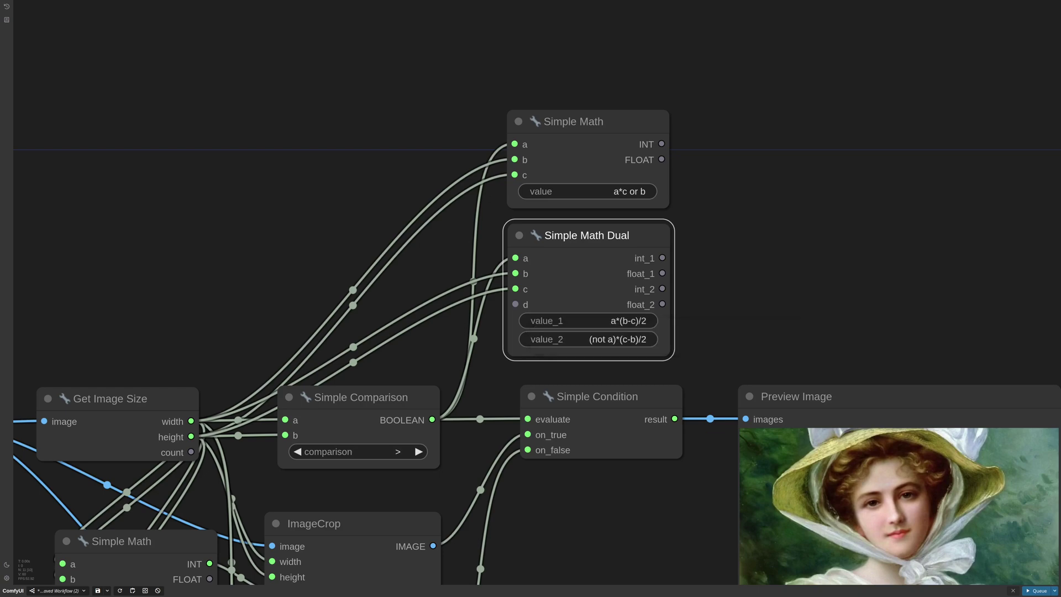
{"action": "scroll", "coordinate": [700, 354], "scroll_direction": "right", "scroll_amount": 2}
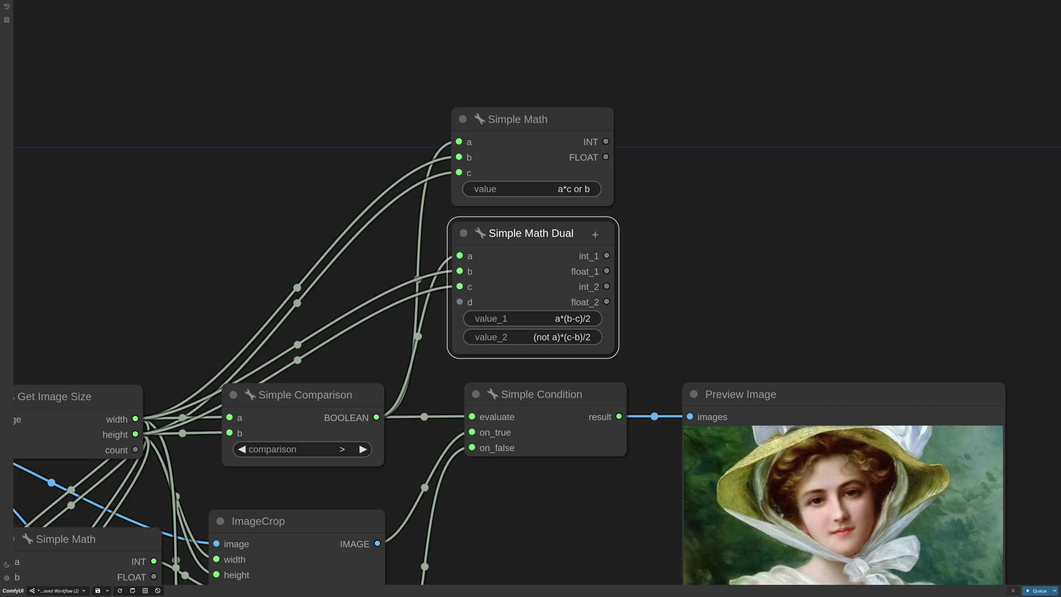
- Paste a copy of the lower ImageCrop at the top right and convert its y to an input
{"action": "scroll", "coordinate": [452, 407], "scroll_direction": "down", "scroll_amount": 2}
{"action": "left_click_drag", "start_coordinate": [552, 524], "coordinate": [530, 470]}
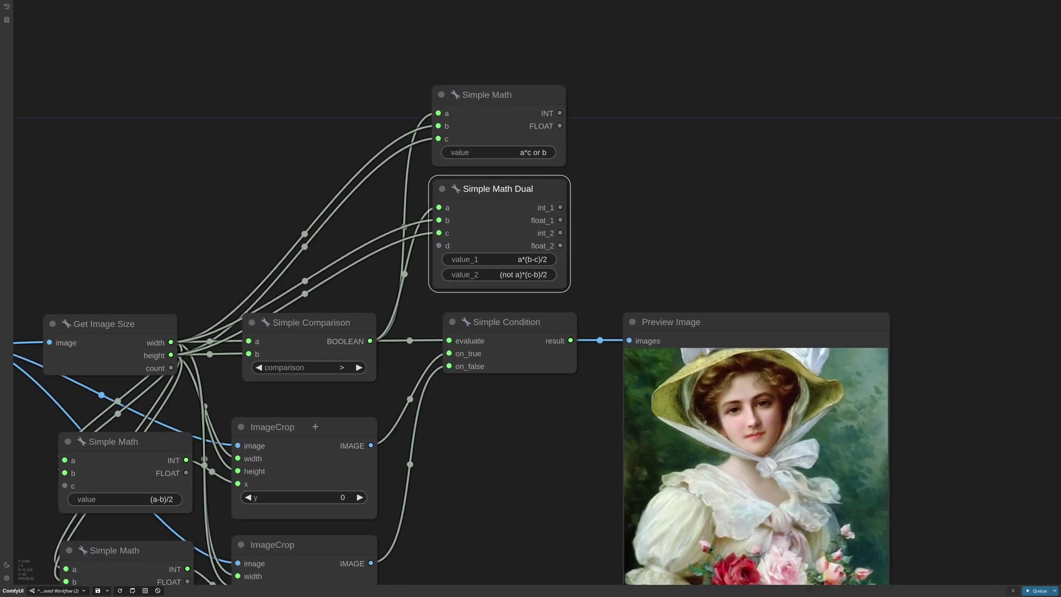
{"action": "left_click", "coordinate": [272, 426]}
{"action": "key", "text": "ctrl+c"}
{"action": "key", "text": "ctrl+v"}
{"action": "left_click_drag", "start_coordinate": [673, 189], "coordinate": [694, 135]}
{"action": "right_click", "coordinate": [706, 192]}
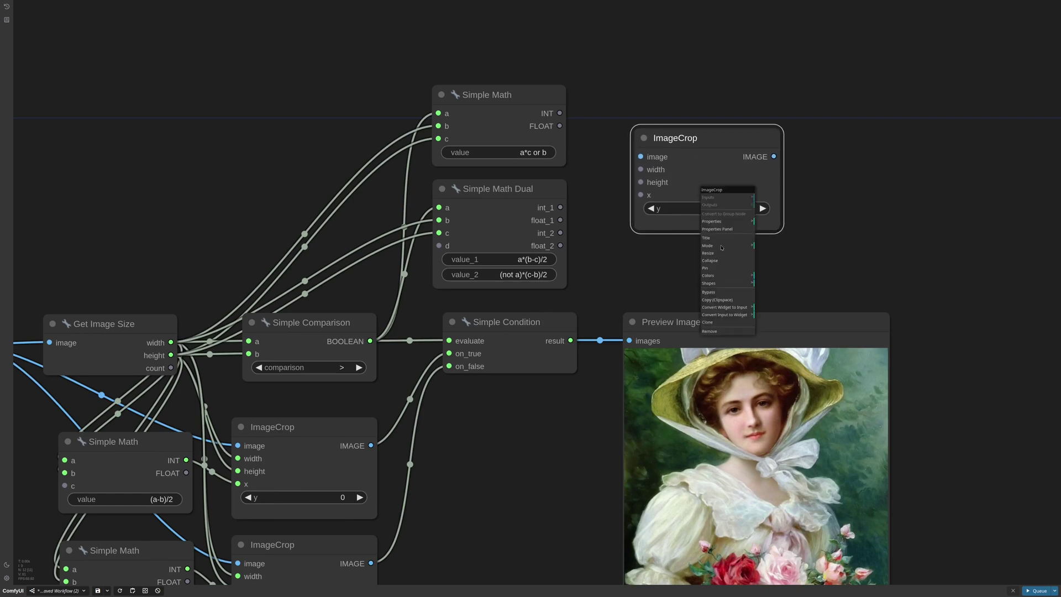
{"action": "left_click", "coordinate": [724, 307]}
{"action": "left_click", "coordinate": [773, 309]}
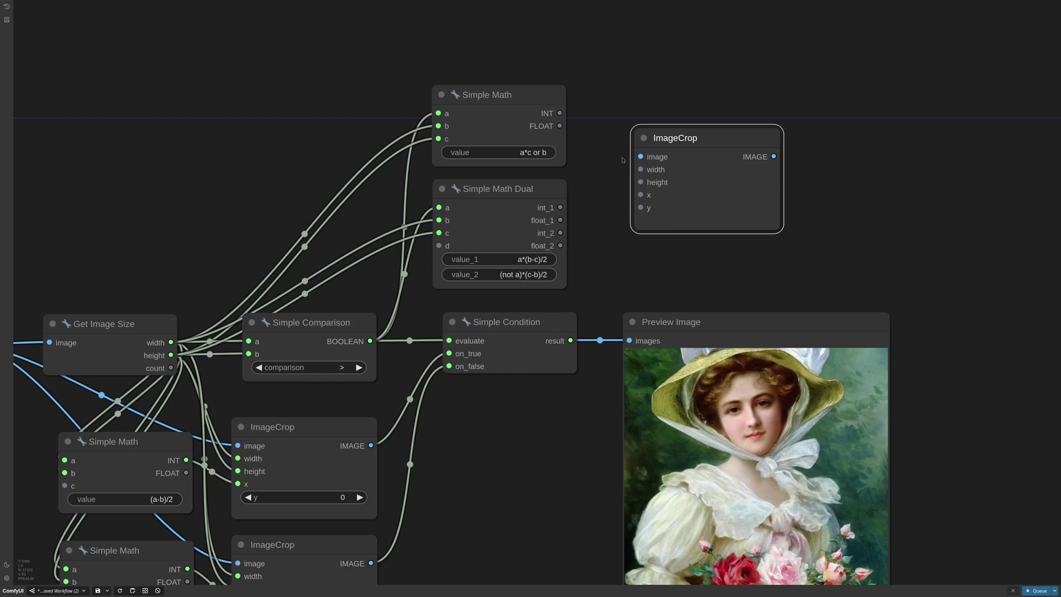
- Wire the Simple Math result to the new crop's width and height, int_1 to x, int_2 to y
{"action": "left_click_drag", "start_coordinate": [560, 113], "coordinate": [641, 169]}
{"action": "left_click_drag", "start_coordinate": [560, 113], "coordinate": [682, 190]}
{"action": "left_click_drag", "start_coordinate": [559, 207], "coordinate": [641, 194]}
{"action": "left_click_drag", "start_coordinate": [560, 233], "coordinate": [642, 208]}
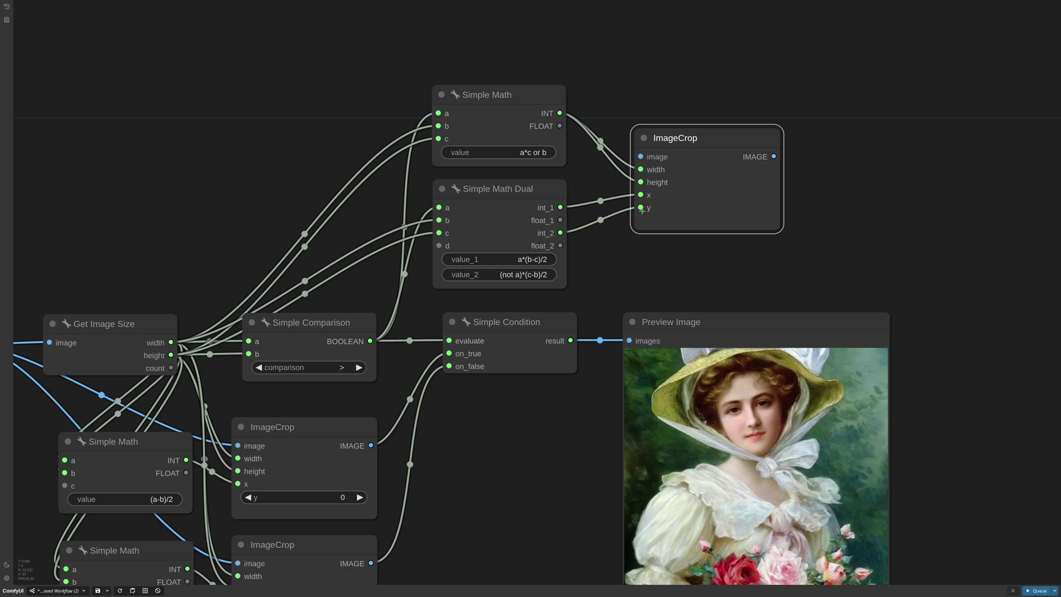
- Add a new Preview Image showing the new crop's output
{"action": "scroll", "coordinate": [776, 234], "scroll_direction": "down", "scroll_amount": 6}
{"action": "left_click_drag", "start_coordinate": [763, 197], "coordinate": [647, 197]}
{"action": "key", "text": "ctrl+v"}
{"action": "left_click_drag", "start_coordinate": [685, 271], "coordinate": [768, 195]}
{"action": "left_click_drag", "start_coordinate": [624, 216], "coordinate": [711, 209]}
- Feed the loaded image into the new ImageCrop and run the workflow
{"action": "key", "text": "ctrl+Return"}
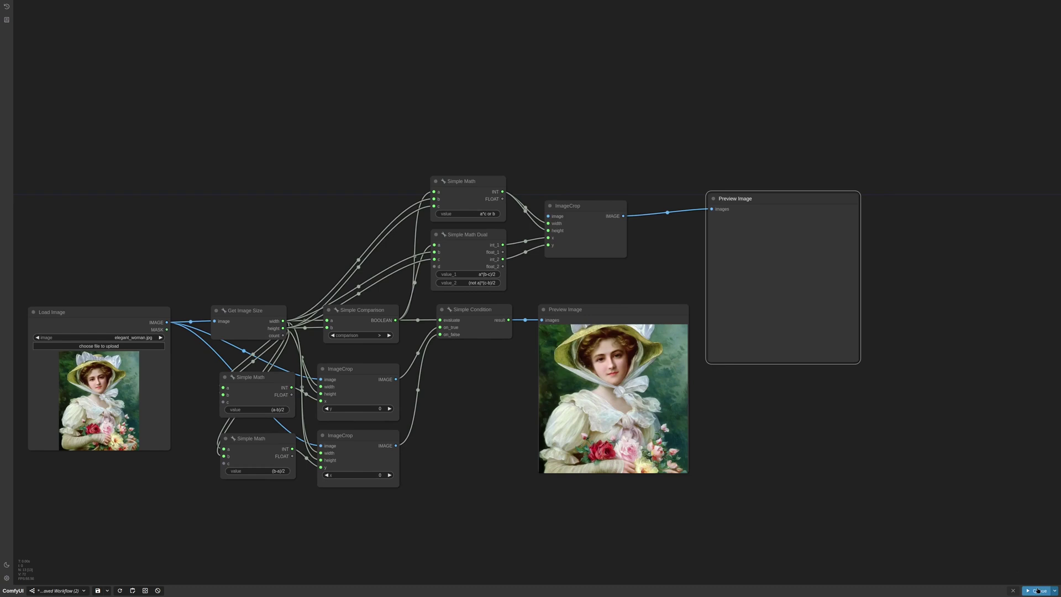
{"action": "left_click_drag", "start_coordinate": [167, 323], "coordinate": [548, 216]}
{"action": "key", "text": "ctrl+Return"}
- Delete the six obsolete nodes: Simple Condition, old preview, old crops and math nodes
{"action": "left_click_drag", "start_coordinate": [635, 515], "coordinate": [454, 309]}
{"action": "left_click_drag", "start_coordinate": [352, 373], "coordinate": [281, 438]}
{"action": "key", "text": "Delete"}
- Line up Load Image, Simple Math, Simple Math Dual, ImageCrop and Preview Image in one row
{"action": "left_click_drag", "start_coordinate": [453, 235], "coordinate": [457, 311]}
{"action": "left_click_drag", "start_coordinate": [455, 185], "coordinate": [463, 258]}
{"action": "left_click_drag", "start_coordinate": [575, 205], "coordinate": [572, 283]}
{"action": "left_click_drag", "start_coordinate": [740, 199], "coordinate": [708, 284]}
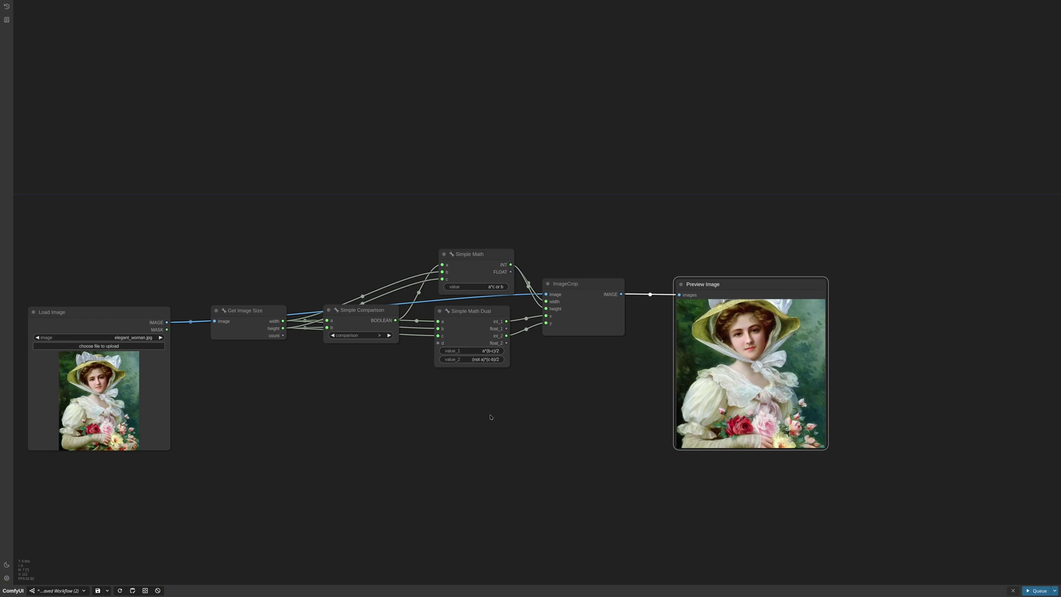
{"action": "left_click_drag", "start_coordinate": [490, 417], "coordinate": [523, 402]}
{"action": "left_click_drag", "start_coordinate": [195, 298], "coordinate": [211, 268]}
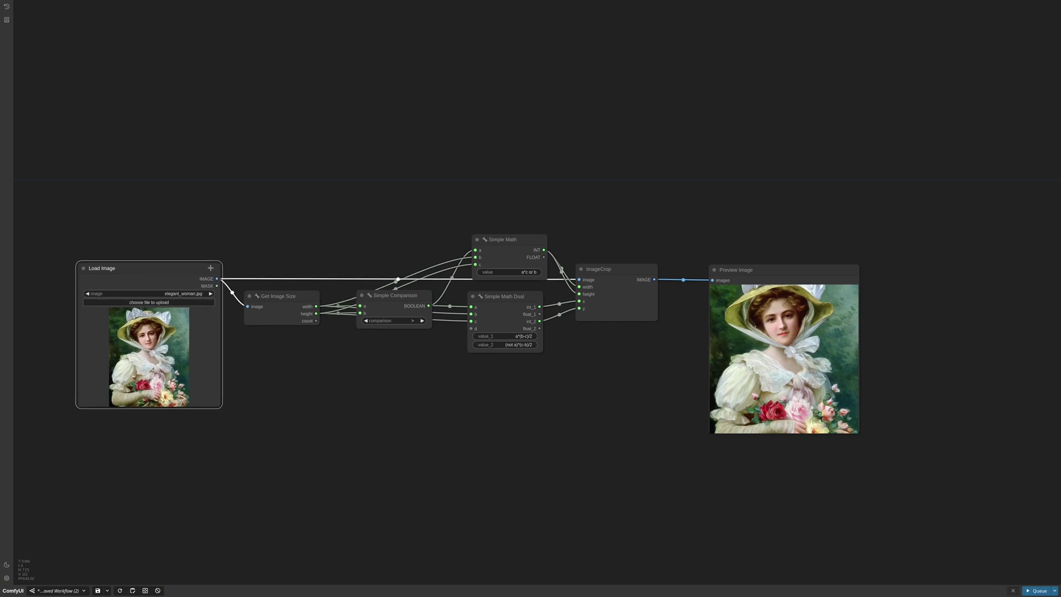
- Add an Upscale Image By node above the crop, set to lanczos with scale_by 2
{"action": "scroll", "coordinate": [599, 336], "scroll_direction": "right", "scroll_amount": 5}
{"action": "scroll", "coordinate": [544, 288], "scroll_direction": "up", "scroll_amount": 3}
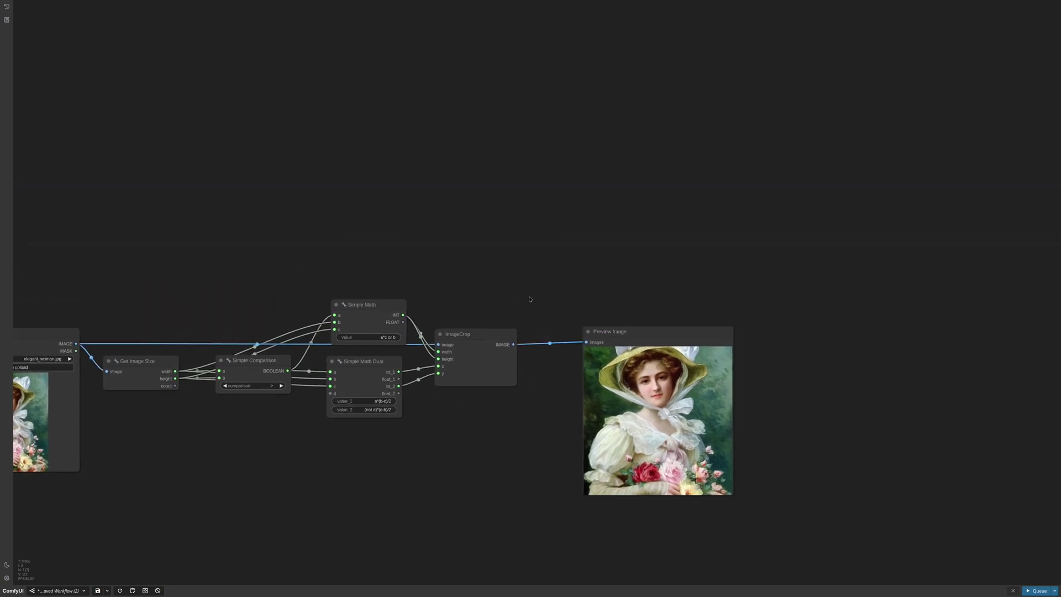
{"action": "scroll", "coordinate": [534, 311], "scroll_direction": "up", "scroll_amount": 5}
{"action": "double_click", "coordinate": [535, 311]}
{"action": "type", "text": "upscal"}
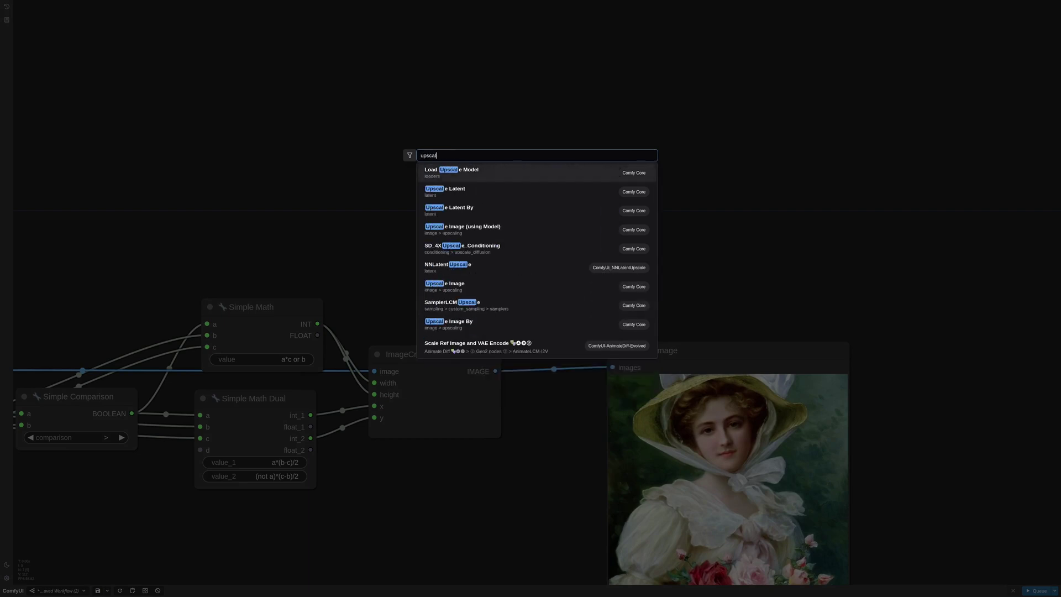
{"action": "type", "text": "eimageby"}
{"action": "key", "text": "Return"}
{"action": "left_click_drag", "start_coordinate": [585, 303], "coordinate": [534, 236]}
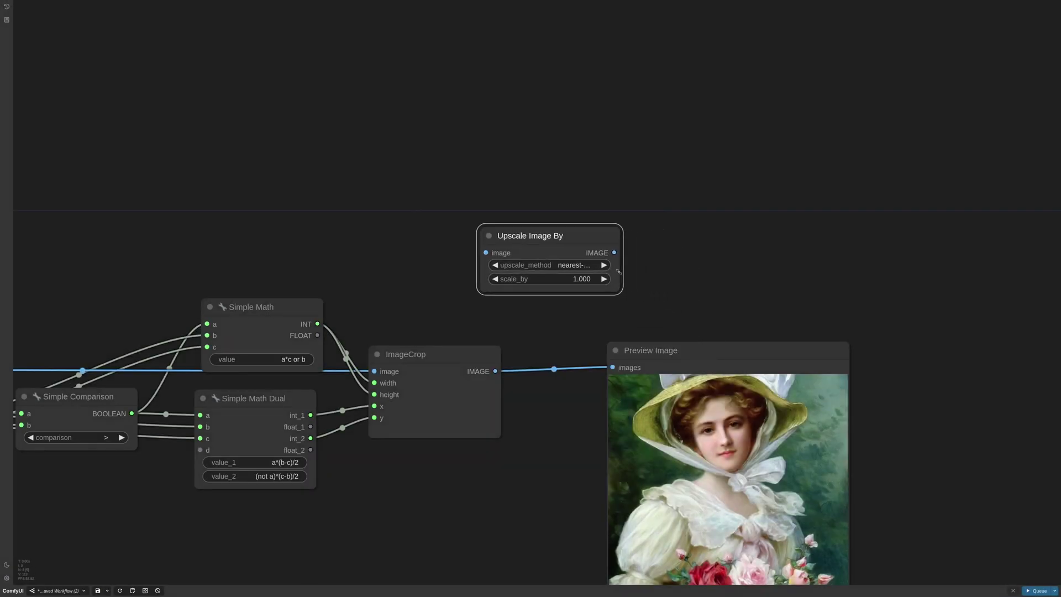
{"action": "left_click", "coordinate": [590, 266]}
{"action": "left_click", "coordinate": [602, 307]}
{"action": "left_click", "coordinate": [603, 279]}
{"action": "type", "text": "2"}
{"action": "key", "text": "Return"}
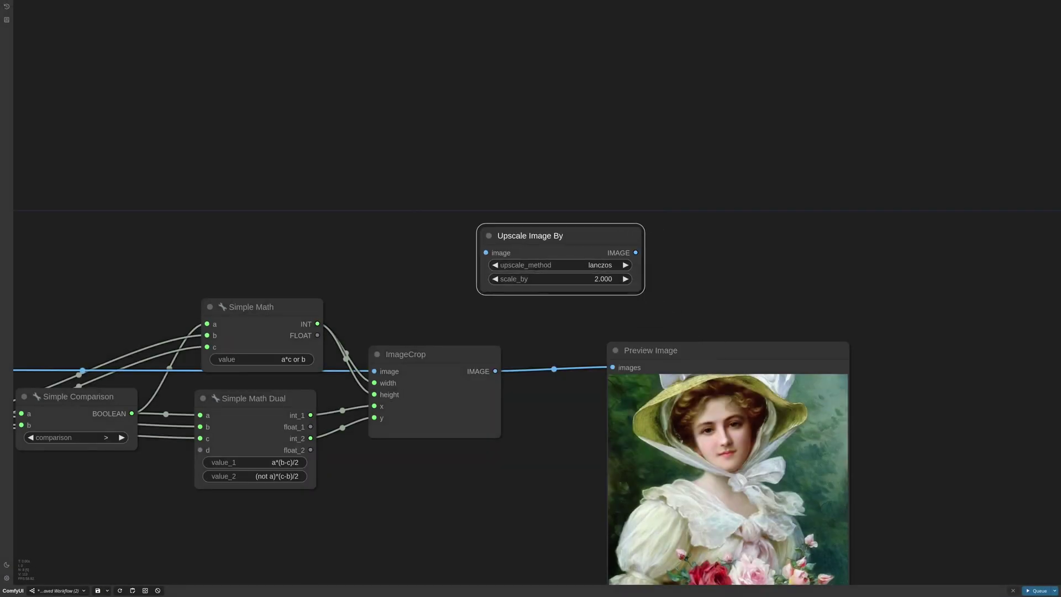
- Wire ImageCrop into the upscale node and its output to Preview Image, then enlarge the preview
{"action": "left_click_drag", "start_coordinate": [495, 371], "coordinate": [486, 252]}
{"action": "left_click_drag", "start_coordinate": [635, 252], "coordinate": [635, 365]}
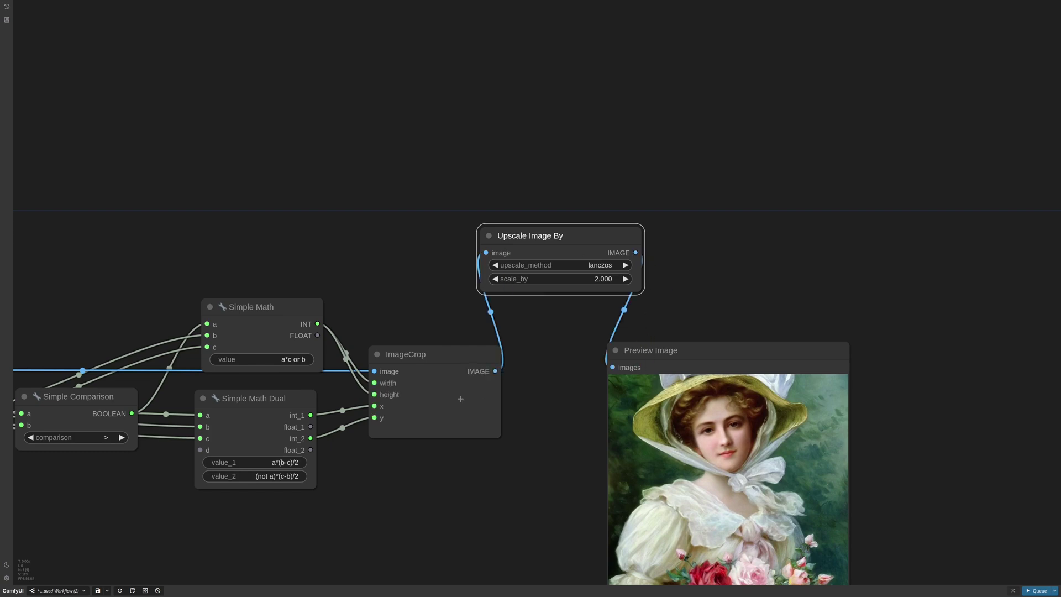
{"action": "scroll", "coordinate": [481, 336], "scroll_direction": "down", "scroll_amount": 5}
{"action": "left_click_drag", "start_coordinate": [689, 493], "coordinate": [758, 569]}
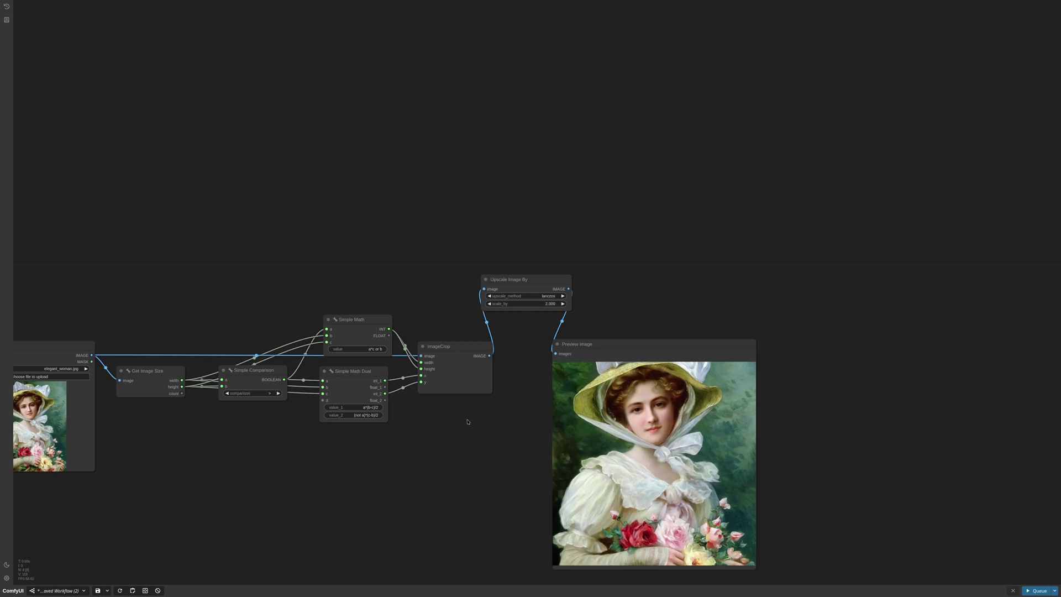
- Add Simple Condition and Simple Math Boolean nodes, feeding the boolean into evaluate
{"action": "scroll", "coordinate": [458, 287], "scroll_direction": "up", "scroll_amount": 4}
{"action": "left_click_drag", "start_coordinate": [509, 273], "coordinate": [575, 279]}
{"action": "double_click", "coordinate": [469, 283]}
{"action": "type", "text": "condition"}
{"action": "key", "text": "Return"}
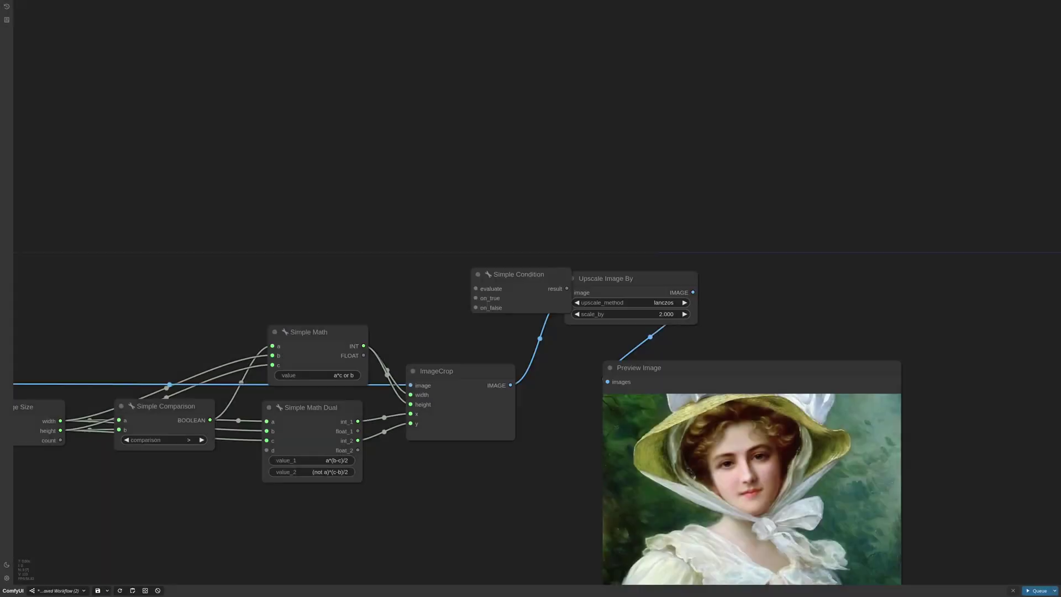
{"action": "double_click", "coordinate": [478, 242]}
{"action": "type", "text": "boolean"}
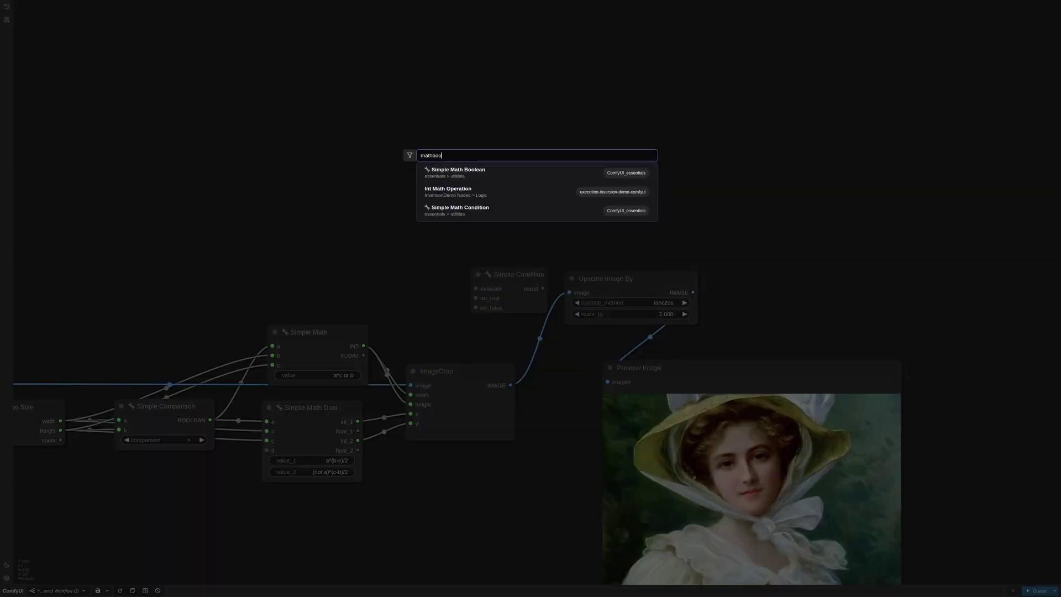
{"action": "key", "text": "Return"}
{"action": "left_click_drag", "start_coordinate": [564, 231], "coordinate": [475, 288]}
{"action": "left_click_drag", "start_coordinate": [515, 344], "coordinate": [431, 230]}
- Connect the upscaled image to on_true, the crop to on_false, and the result to Preview Image
{"action": "left_click_drag", "start_coordinate": [481, 292], "coordinate": [732, 279]}
{"action": "left_click_drag", "start_coordinate": [776, 347], "coordinate": [691, 313]}
{"action": "left_click_drag", "start_coordinate": [573, 270], "coordinate": [609, 265]}
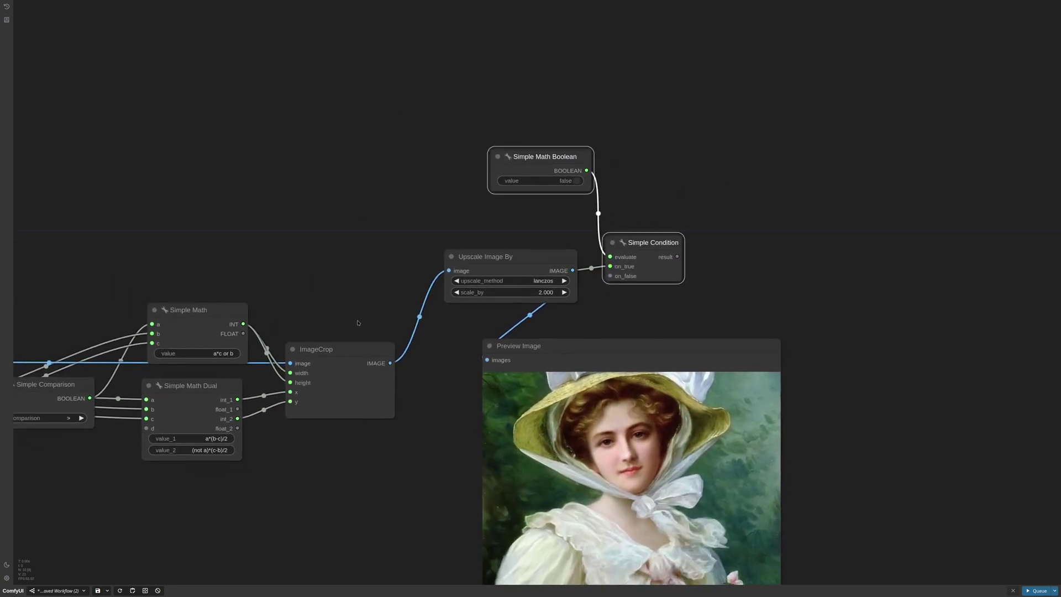
{"action": "left_click_drag", "start_coordinate": [390, 363], "coordinate": [610, 276]}
{"action": "left_click_drag", "start_coordinate": [677, 258], "coordinate": [681, 309]}
- Enlarge the Preview Image node to show the result bigger
{"action": "scroll", "coordinate": [526, 378], "scroll_direction": "down", "scroll_amount": 3}
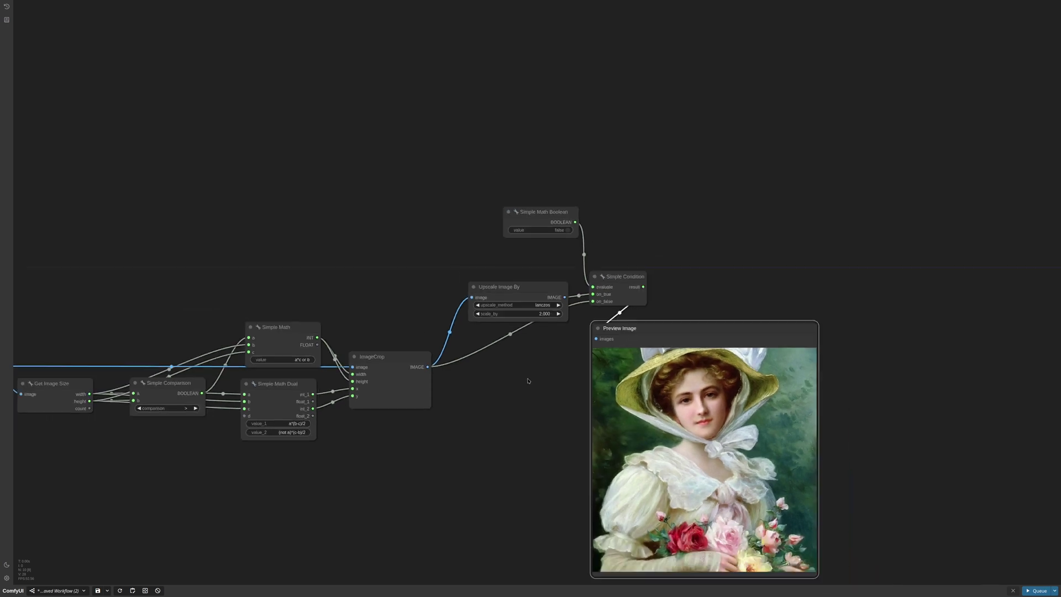
{"action": "left_click_drag", "start_coordinate": [732, 467], "coordinate": [838, 558]}
{"action": "left_click_drag", "start_coordinate": [904, 523], "coordinate": [855, 459]}
{"action": "left_click_drag", "start_coordinate": [789, 494], "coordinate": [873, 575]}
{"action": "scroll", "coordinate": [874, 575], "scroll_direction": "down", "scroll_amount": 4}
{"action": "left_click_drag", "start_coordinate": [834, 466], "coordinate": [880, 516]}
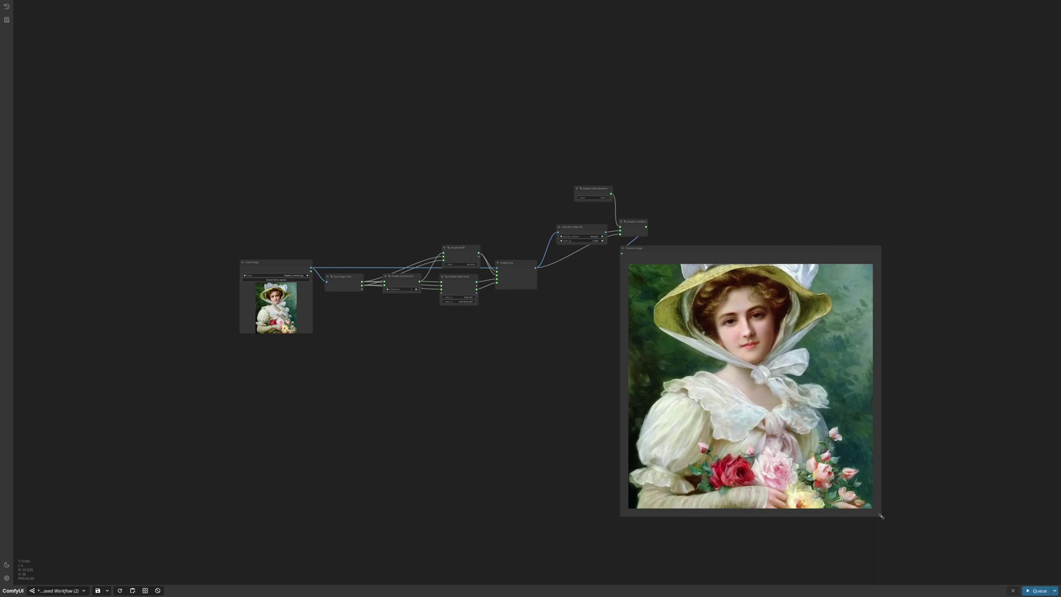
- Queue the workflow with the boolean false, then set it true and queue again
{"action": "scroll", "coordinate": [939, 393], "scroll_direction": "up", "scroll_amount": 6}
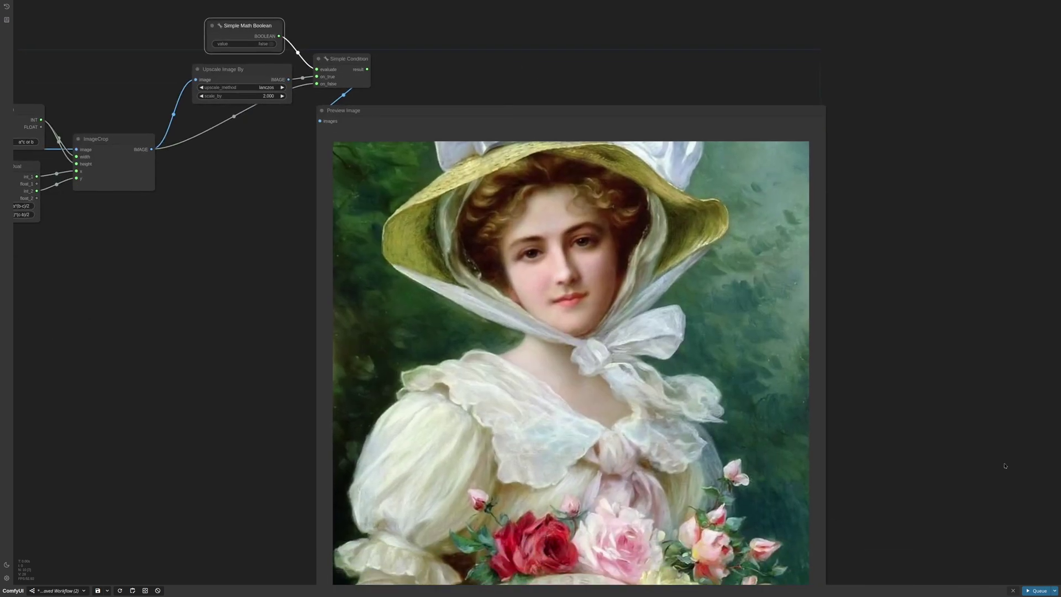
{"action": "left_click", "coordinate": [1034, 590]}
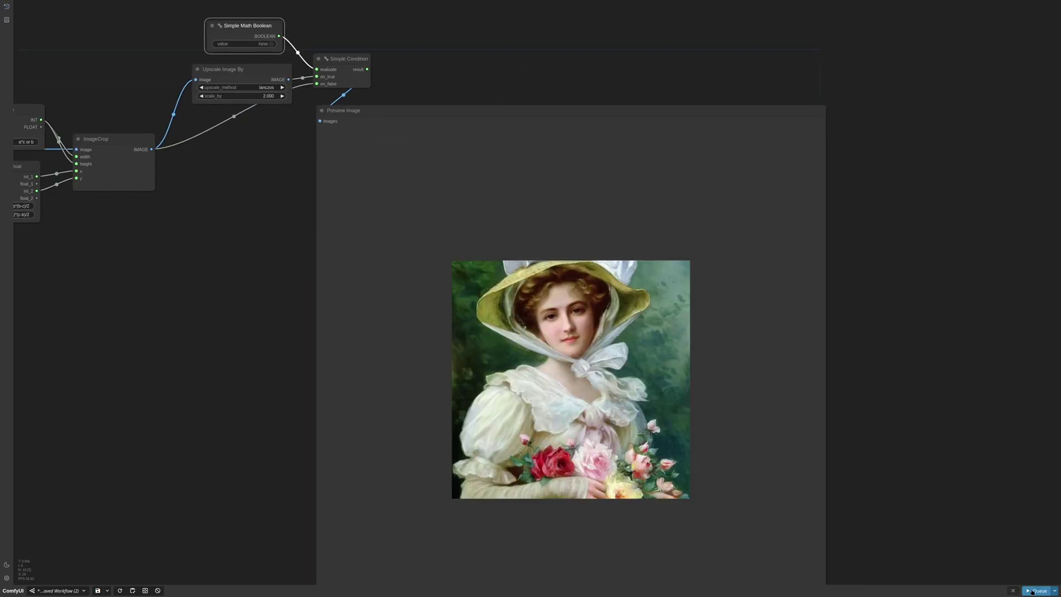
{"action": "left_click", "coordinate": [1033, 590]}
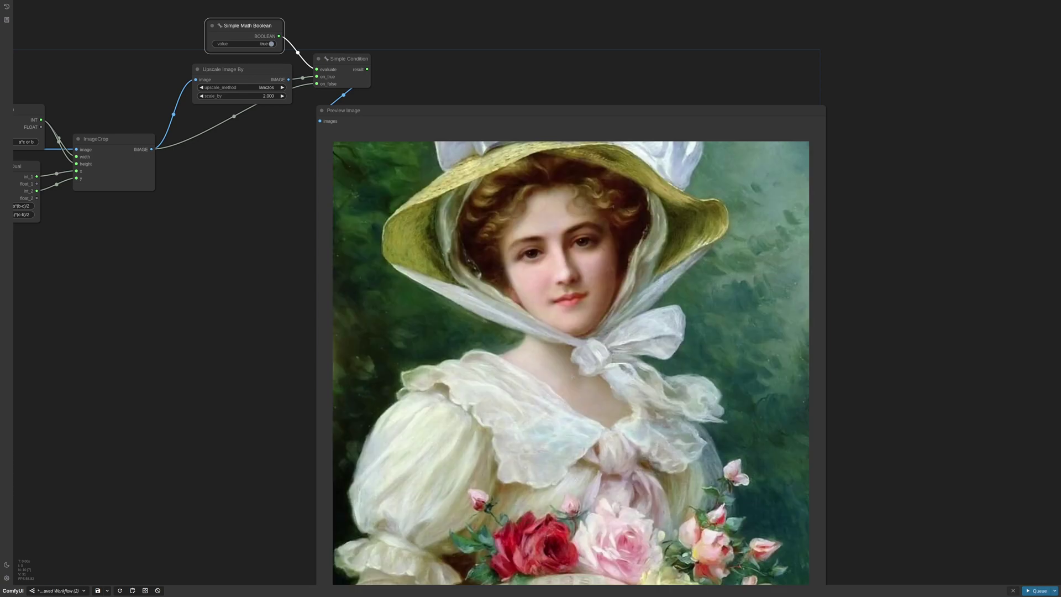
{"action": "left_click_drag", "start_coordinate": [265, 154], "coordinate": [368, 182]}
{"action": "scroll", "coordinate": [359, 232], "scroll_direction": "down", "scroll_amount": 3}
{"action": "left_click_drag", "start_coordinate": [351, 275], "coordinate": [459, 258]}
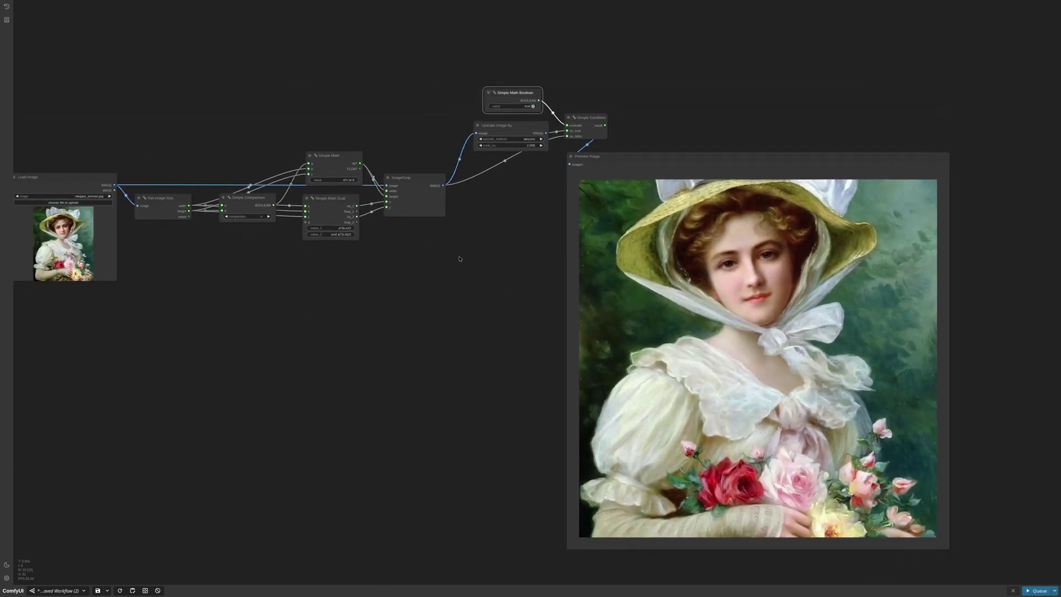
- Search the Node Library for 'simple' to list the Simple utility nodes
{"action": "left_click", "coordinate": [7, 19]}
{"action": "left_click", "coordinate": [83, 26]}
{"action": "type", "text": "simple"}
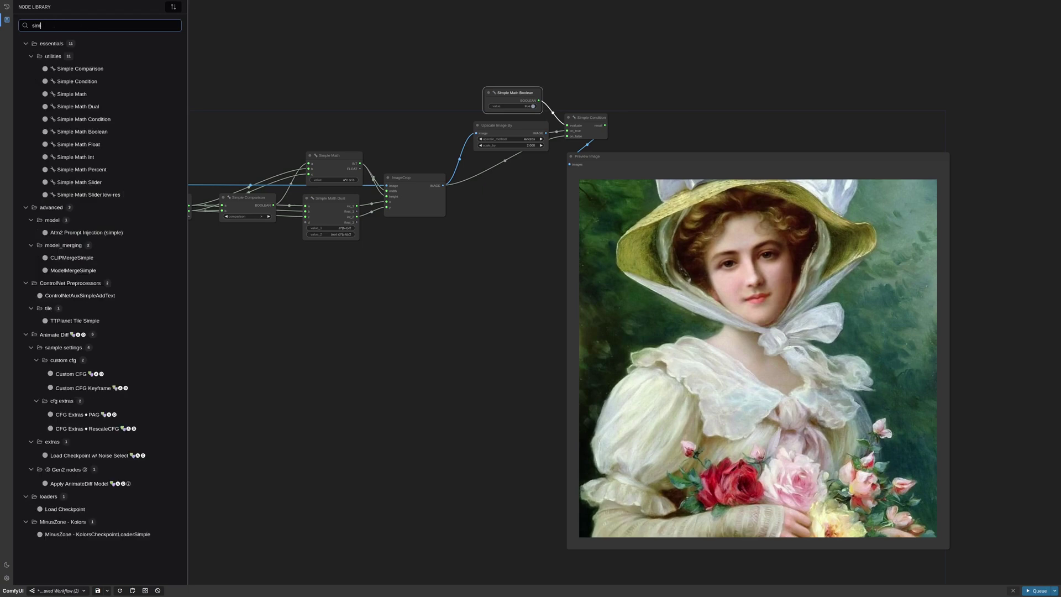
{"action": "mouse_move", "coordinate": [97, 80]}
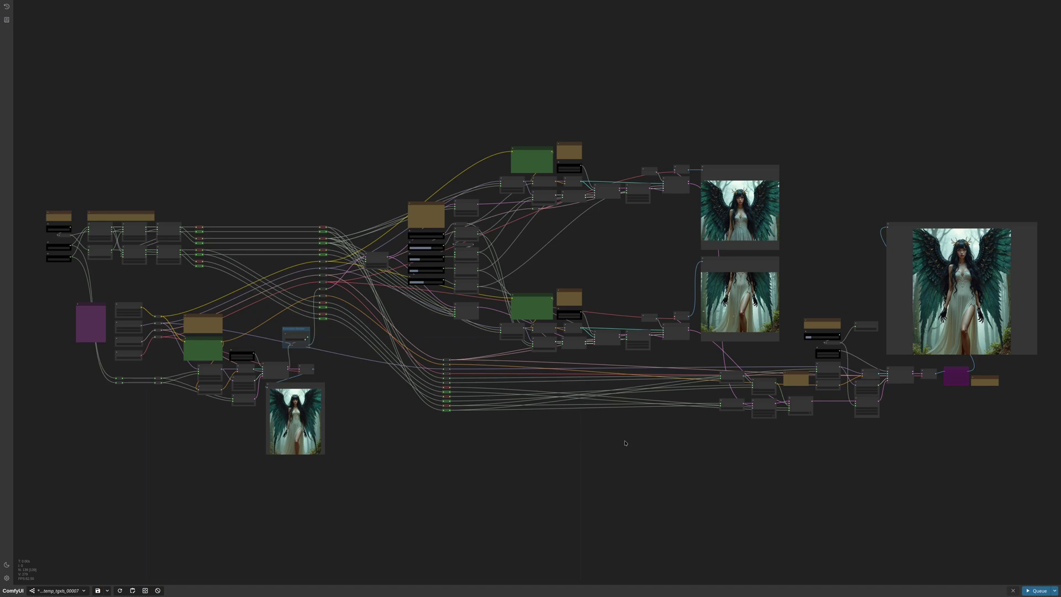
- Move the final preview to the far right and resize the previews to line up side by side
{"action": "scroll", "coordinate": [257, 434], "scroll_direction": "up", "scroll_amount": 10}
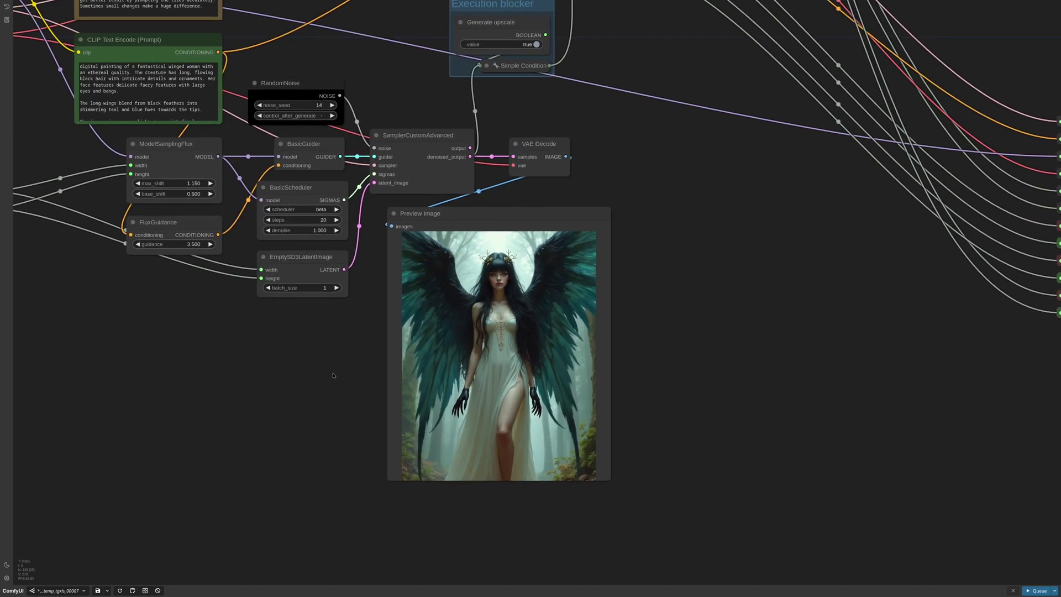
{"action": "scroll", "coordinate": [539, 337], "scroll_direction": "up", "scroll_amount": 3}
{"action": "scroll", "coordinate": [784, 334], "scroll_direction": "down", "scroll_amount": 2}
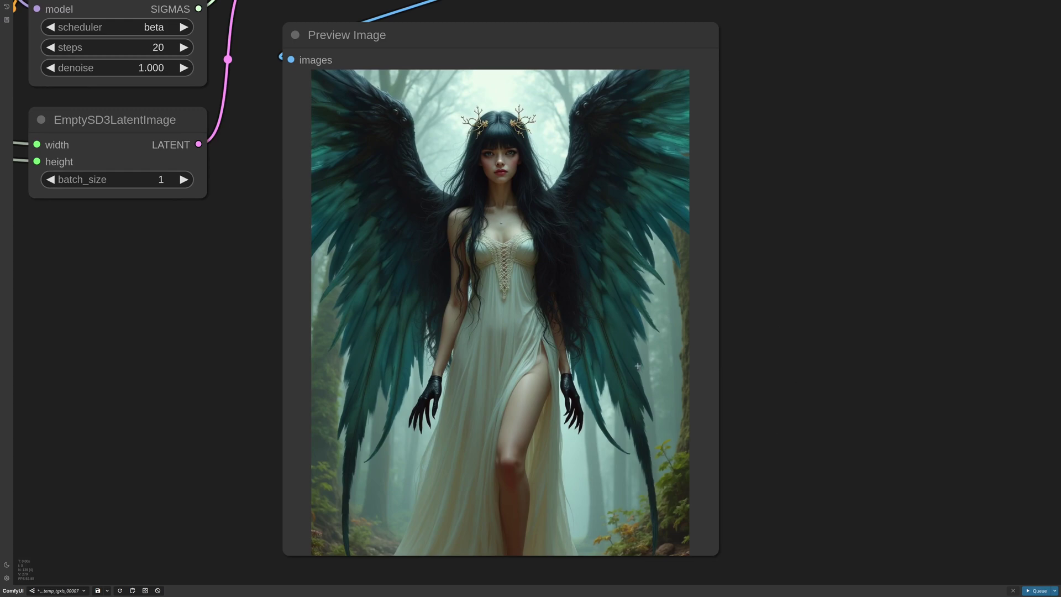
{"action": "scroll", "coordinate": [718, 370], "scroll_direction": "down", "scroll_amount": 12}
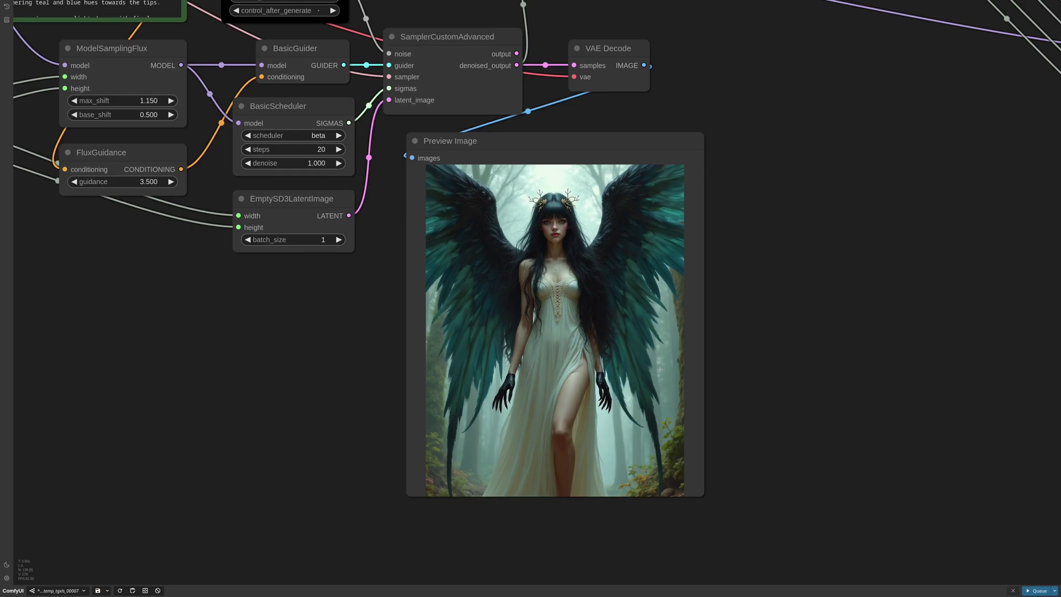
{"action": "left_click_drag", "start_coordinate": [857, 375], "coordinate": [386, 422]}
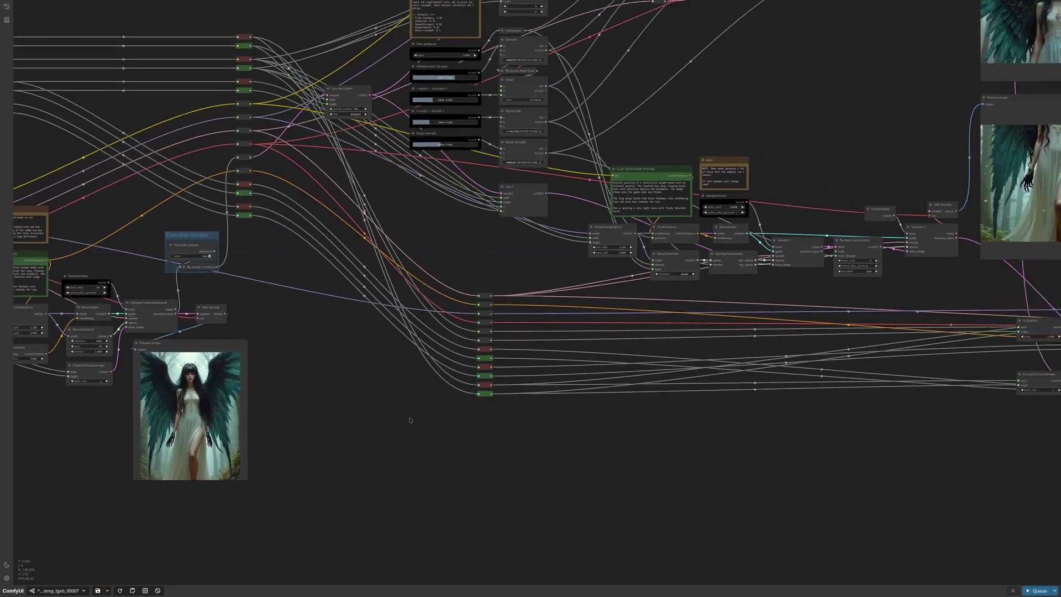
{"action": "scroll", "coordinate": [414, 416], "scroll_direction": "down", "scroll_amount": 5}
{"action": "left_click_drag", "start_coordinate": [309, 377], "coordinate": [660, 247]}
{"action": "left_click_drag", "start_coordinate": [700, 317], "coordinate": [762, 378]}
{"action": "left_click_drag", "start_coordinate": [569, 252], "coordinate": [550, 196]}
{"action": "left_click_drag", "start_coordinate": [620, 315], "coordinate": [628, 371]}
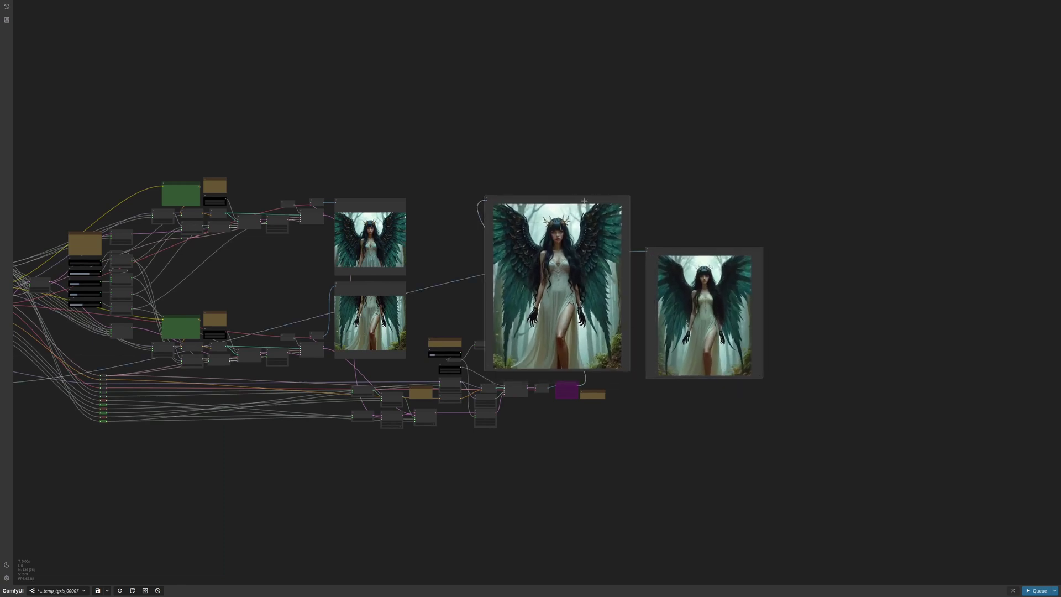
{"action": "left_click_drag", "start_coordinate": [553, 210], "coordinate": [569, 218]}
{"action": "left_click_drag", "start_coordinate": [671, 254], "coordinate": [672, 213]}
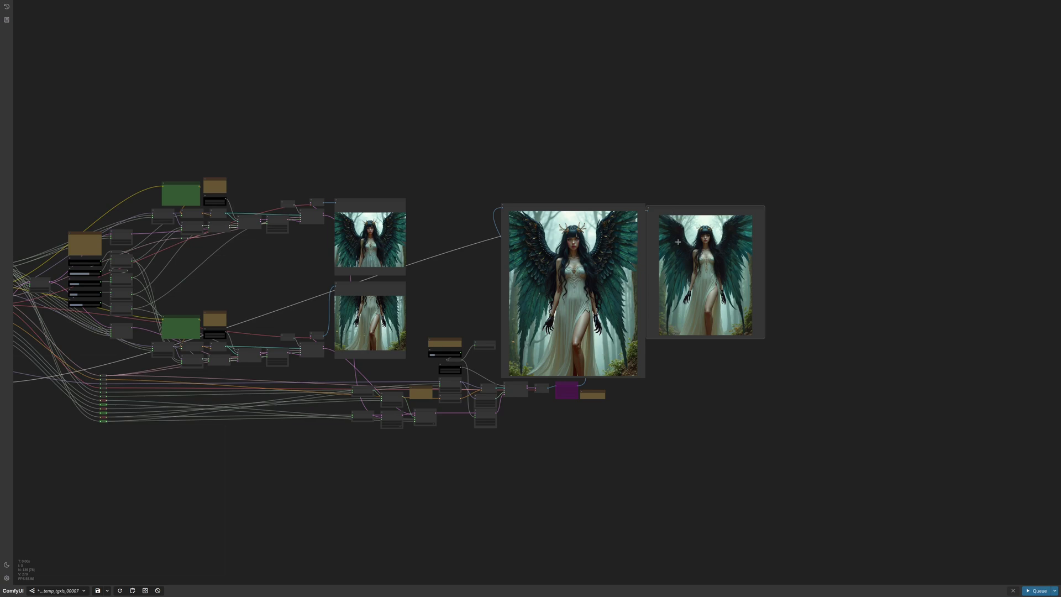
- Pan across the workflow and nudge the lower preview slightly right and down
{"action": "left_click_drag", "start_coordinate": [269, 437], "coordinate": [539, 431]}
{"action": "left_click_drag", "start_coordinate": [807, 463], "coordinate": [561, 489]}
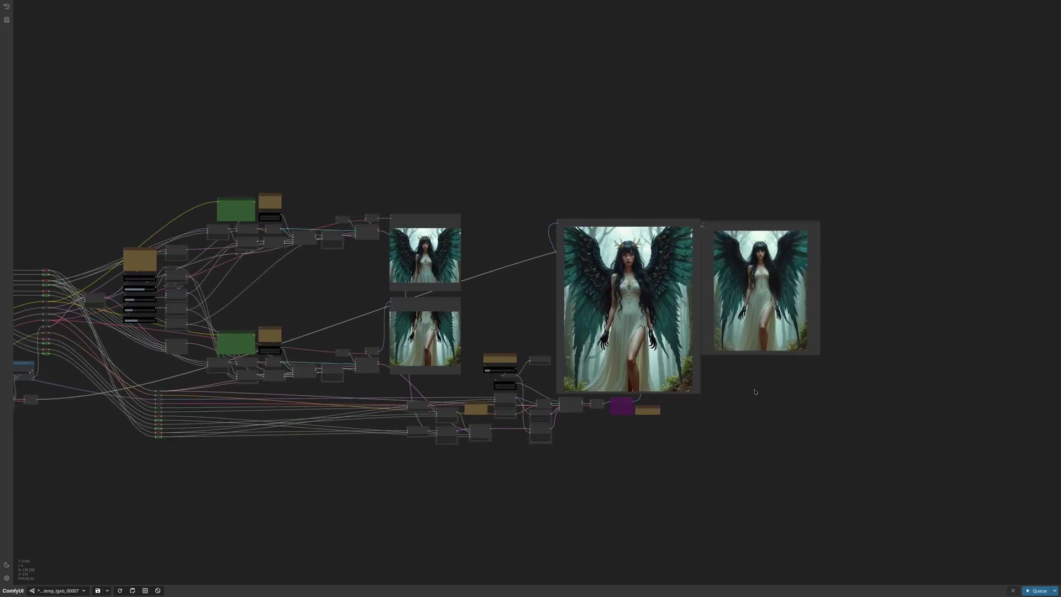
{"action": "scroll", "coordinate": [724, 453], "scroll_direction": "up", "scroll_amount": 9}
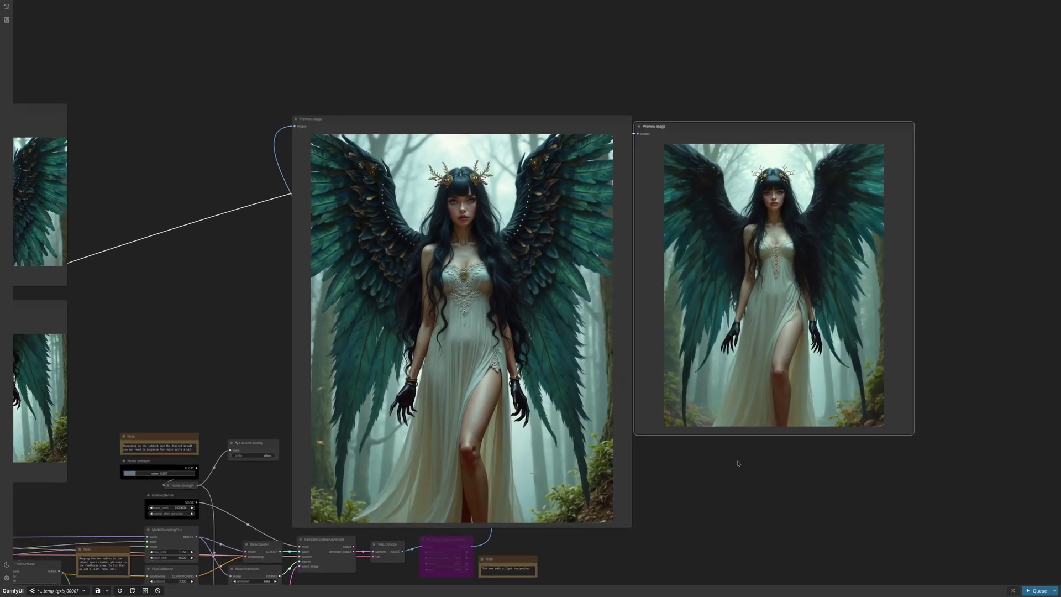
{"action": "scroll", "coordinate": [724, 453], "scroll_direction": "down", "scroll_amount": 9}
{"action": "left_click_drag", "start_coordinate": [169, 386], "coordinate": [594, 273]}
{"action": "scroll", "coordinate": [590, 272], "scroll_direction": "up", "scroll_amount": 4}
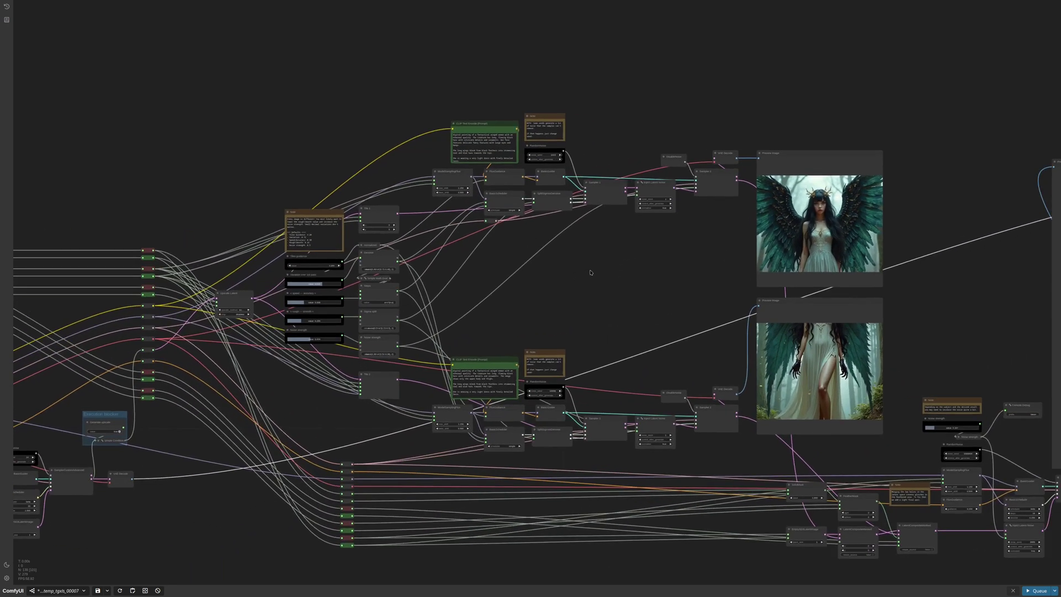
{"action": "left_click_drag", "start_coordinate": [590, 272], "coordinate": [553, 283]}
{"action": "left_click_drag", "start_coordinate": [774, 321], "coordinate": [785, 324]}
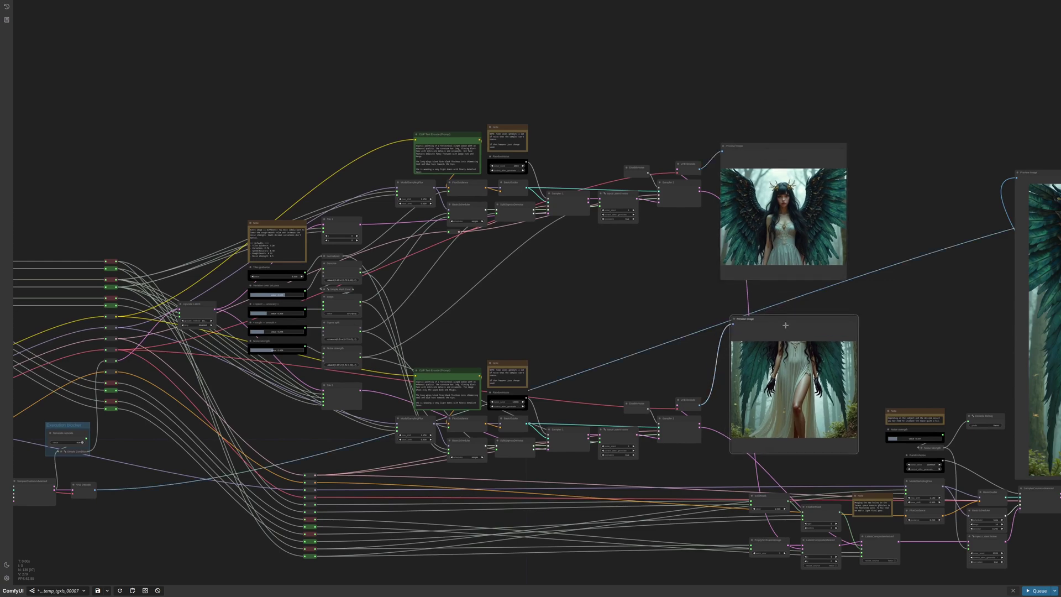
{"action": "scroll", "coordinate": [526, 303], "scroll_direction": "up", "scroll_amount": 12}
{"action": "left_click_drag", "start_coordinate": [521, 204], "coordinate": [522, 204]}
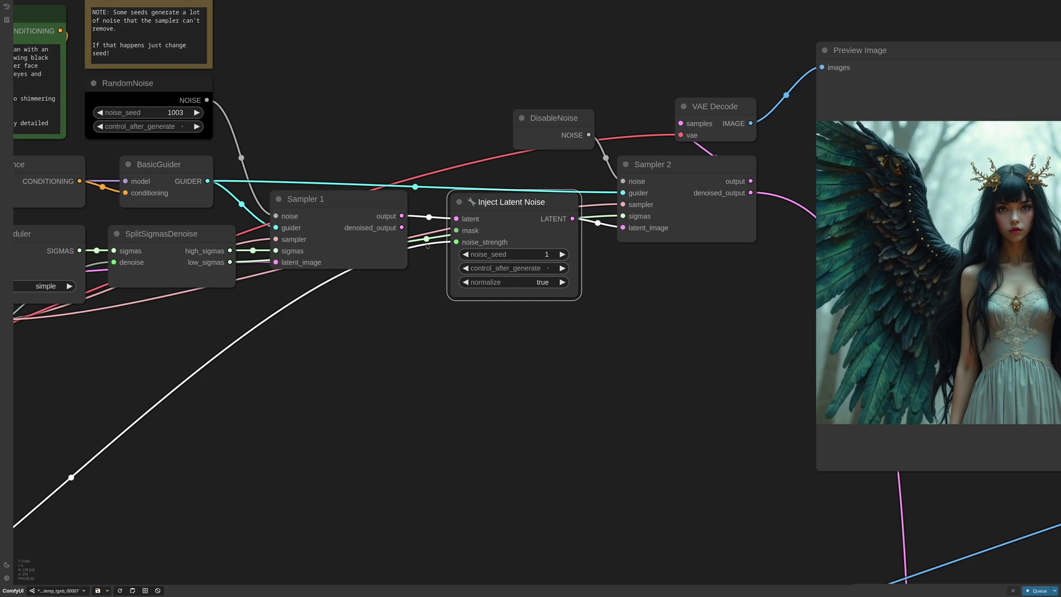
- Zoom in and out on the preview images to compare their detail
{"action": "scroll", "coordinate": [427, 245], "scroll_direction": "down", "scroll_amount": 15}
{"action": "scroll", "coordinate": [697, 465], "scroll_direction": "up", "scroll_amount": 12}
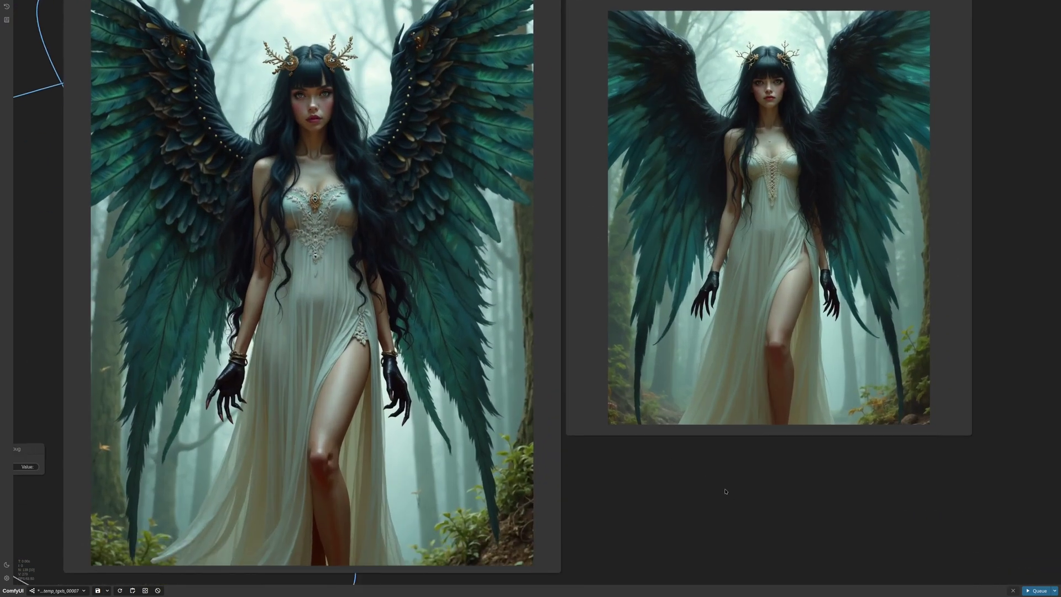
{"action": "scroll", "coordinate": [657, 491], "scroll_direction": "down", "scroll_amount": 2}
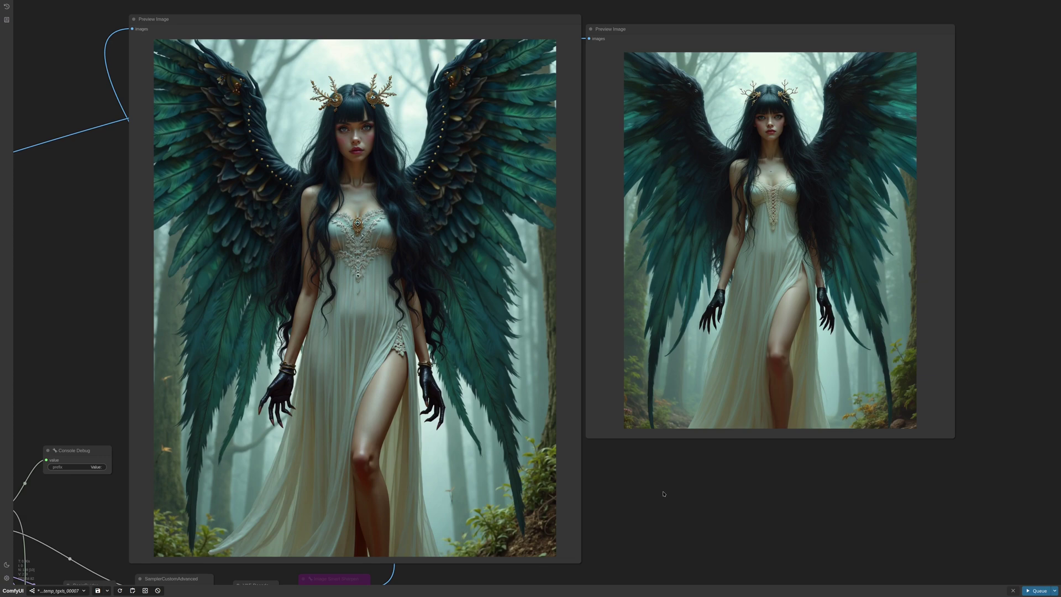
{"action": "scroll", "coordinate": [472, 83], "scroll_direction": "up", "scroll_amount": 6}
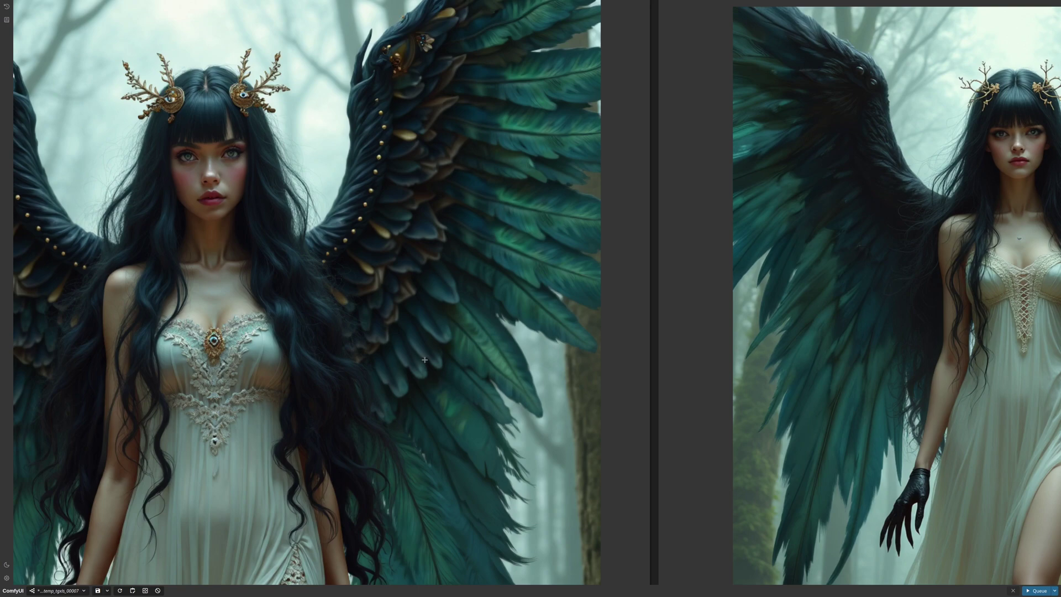
{"action": "scroll", "coordinate": [425, 359], "scroll_direction": "down", "scroll_amount": 8}
{"action": "scroll", "coordinate": [344, 432], "scroll_direction": "up", "scroll_amount": 15}
{"action": "scroll", "coordinate": [354, 431], "scroll_direction": "up", "scroll_amount": 5}
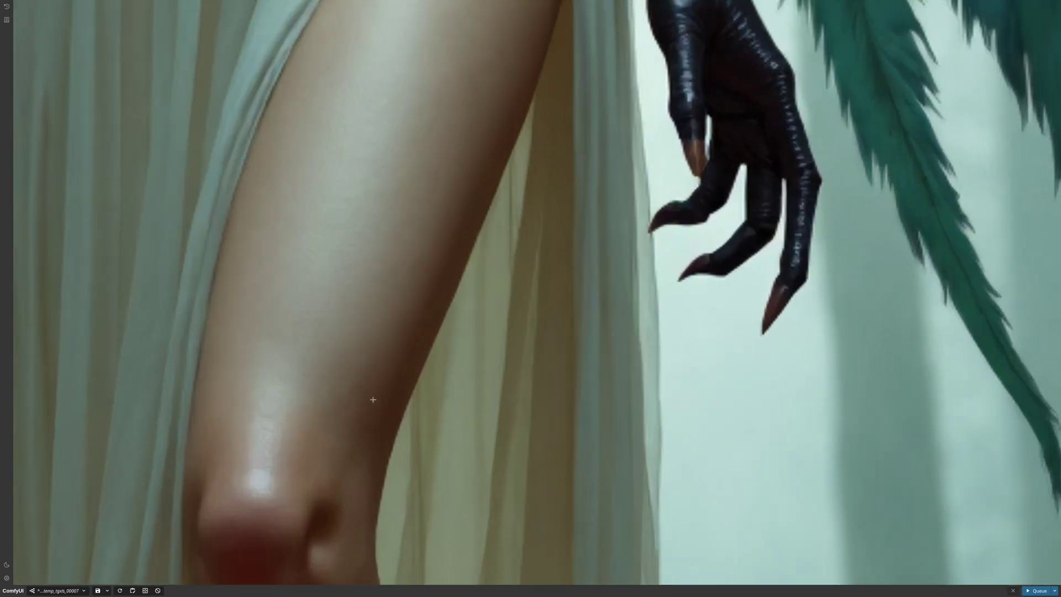
{"action": "scroll", "coordinate": [372, 399], "scroll_direction": "down", "scroll_amount": 8}
{"action": "scroll", "coordinate": [453, 199], "scroll_direction": "up", "scroll_amount": 7}
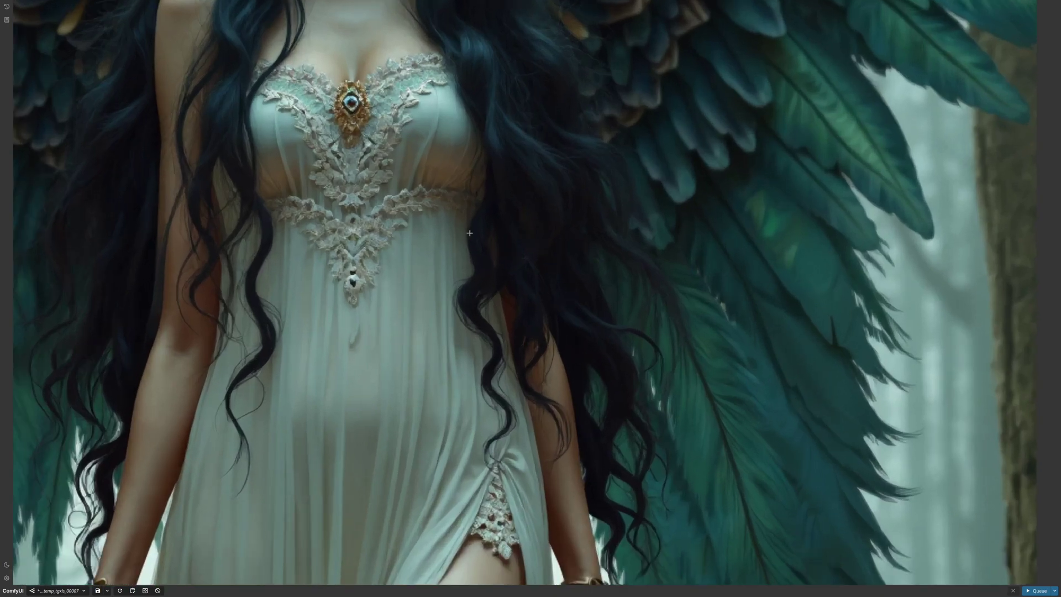
{"action": "scroll", "coordinate": [469, 233], "scroll_direction": "down", "scroll_amount": 10}
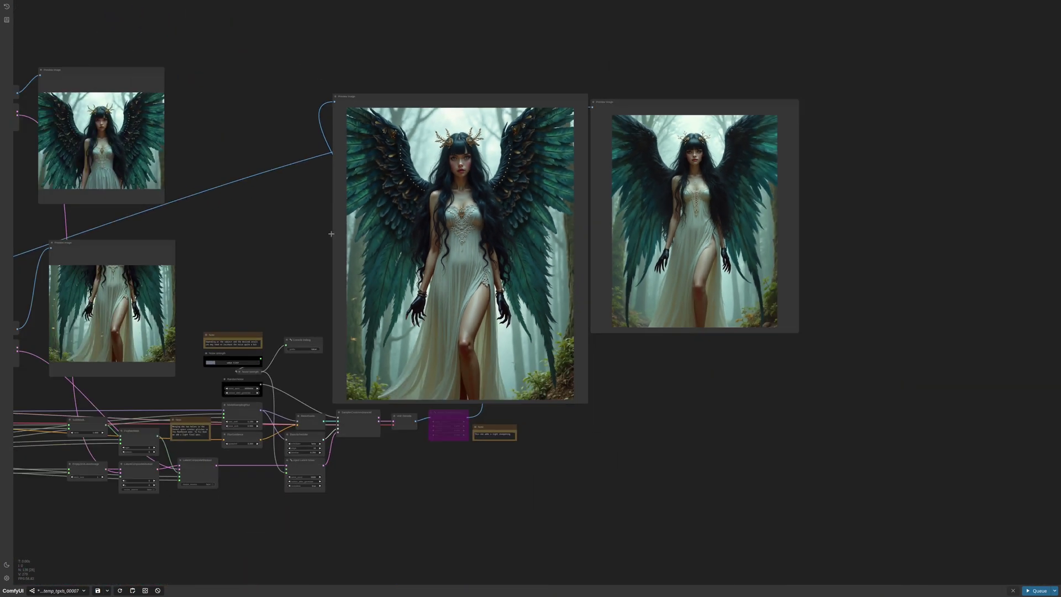
{"action": "scroll", "coordinate": [314, 231], "scroll_direction": "left", "scroll_amount": 7}
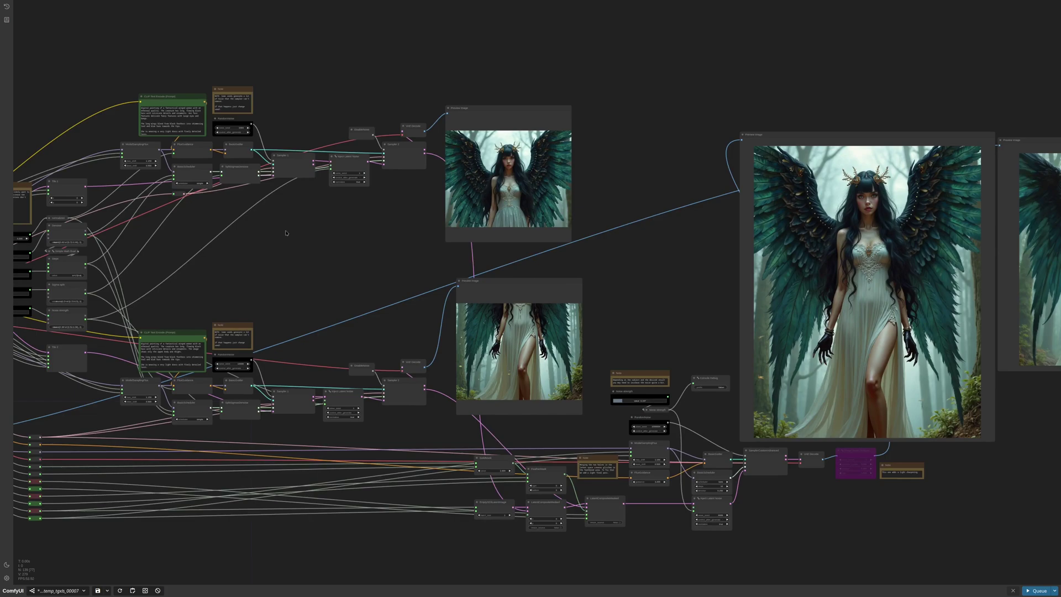
{"action": "scroll", "coordinate": [286, 229], "scroll_direction": "down", "scroll_amount": 4}
{"action": "scroll", "coordinate": [343, 372], "scroll_direction": "up", "scroll_amount": 10}
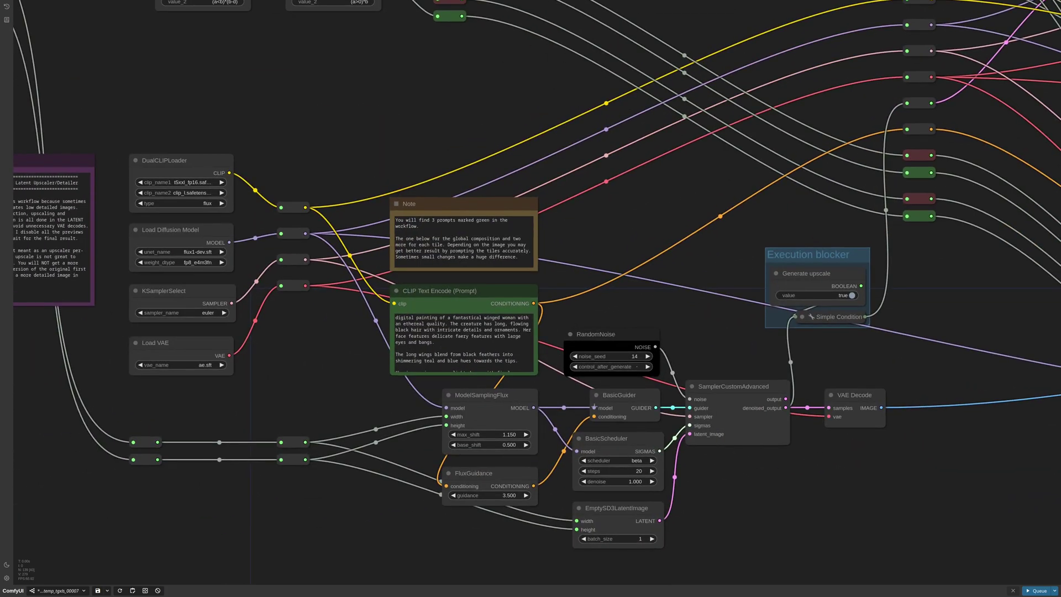
{"action": "scroll", "coordinate": [649, 356], "scroll_direction": "down", "scroll_amount": 15}
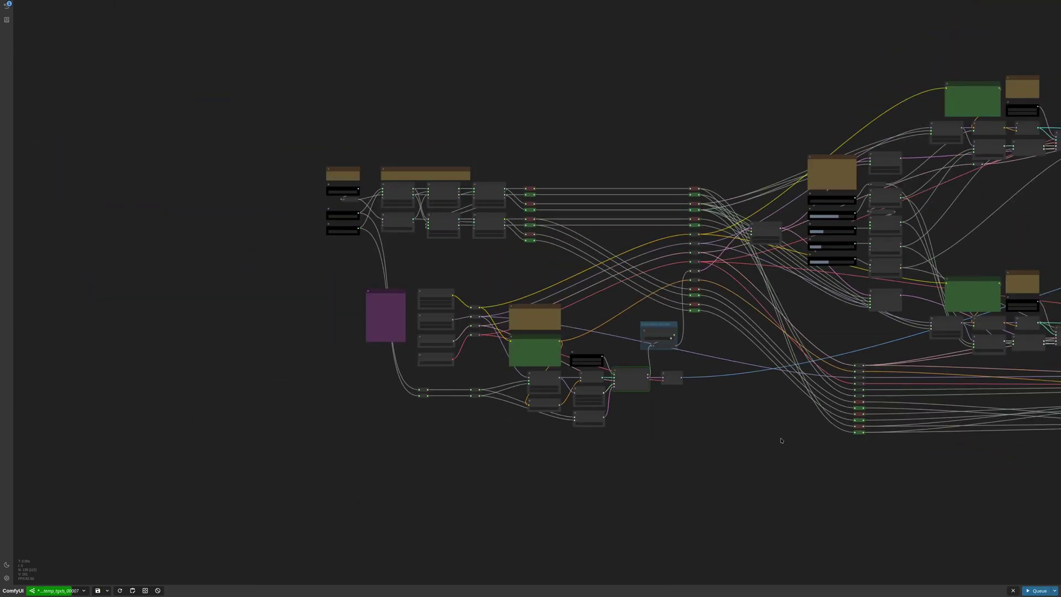
{"action": "scroll", "coordinate": [472, 420], "scroll_direction": "up", "scroll_amount": 6}
{"action": "scroll", "coordinate": [472, 420], "scroll_direction": "down", "scroll_amount": 2}
- Move the first-pass preview below its sampler and adjust the right-hand previews' positions
{"action": "left_click_drag", "start_coordinate": [1017, 207], "coordinate": [223, 412]}
{"action": "left_click_drag", "start_coordinate": [291, 449], "coordinate": [341, 407]}
{"action": "scroll", "coordinate": [341, 407], "scroll_direction": "up", "scroll_amount": 10}
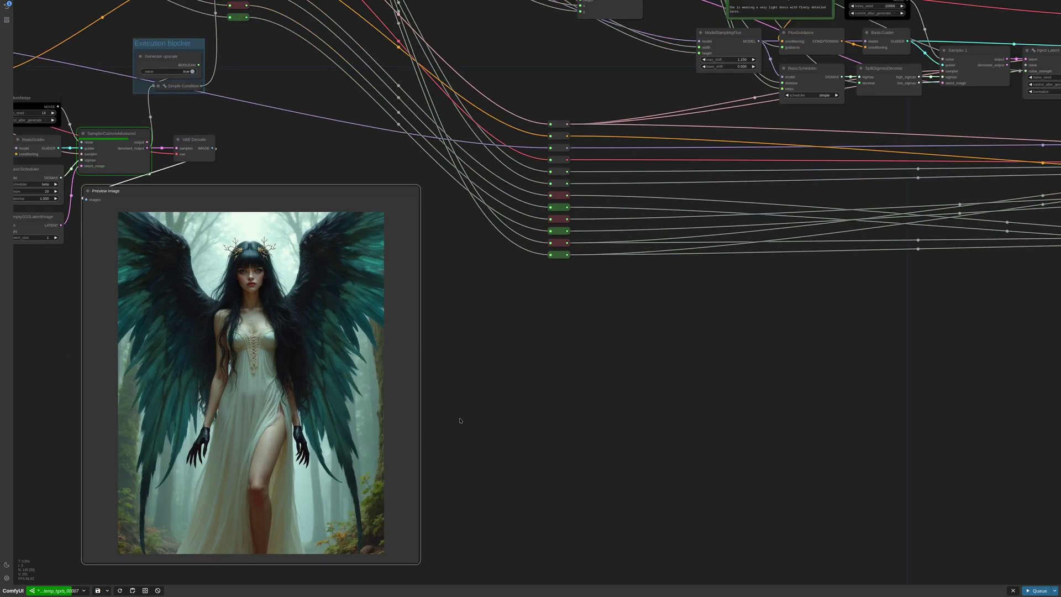
{"action": "left_click_drag", "start_coordinate": [459, 421], "coordinate": [563, 363]}
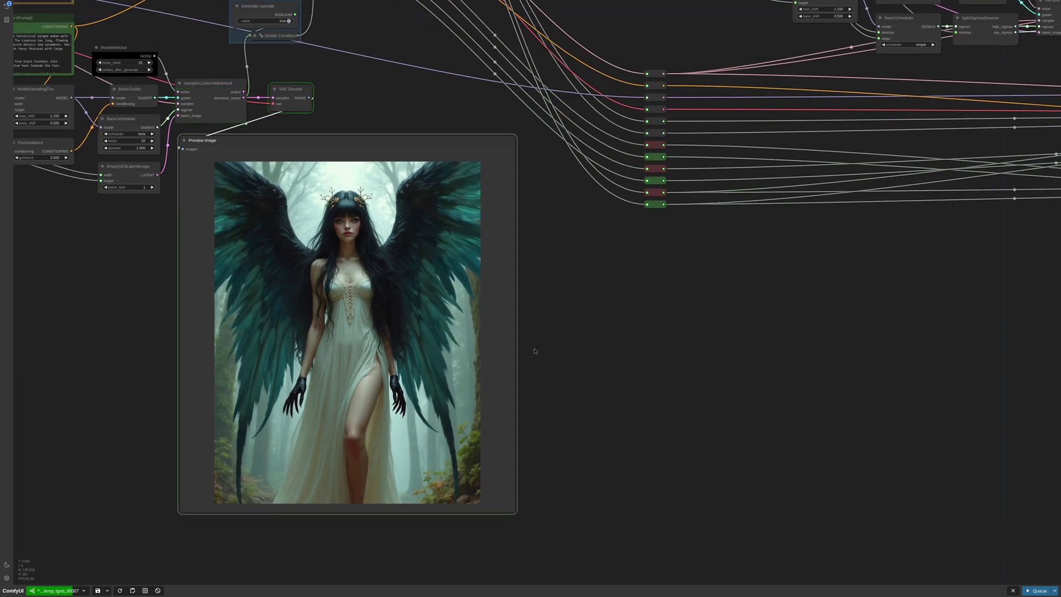
{"action": "scroll", "coordinate": [557, 337], "scroll_direction": "down", "scroll_amount": 10}
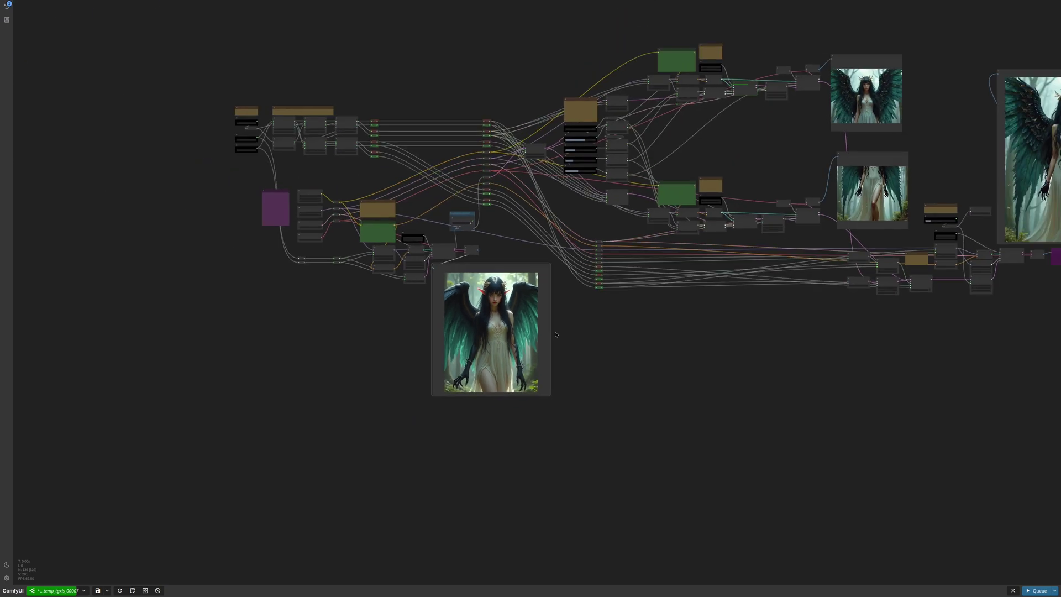
{"action": "left_click_drag", "start_coordinate": [563, 326], "coordinate": [265, 410]}
{"action": "scroll", "coordinate": [622, 195], "scroll_direction": "up", "scroll_amount": 9}
{"action": "left_click_drag", "start_coordinate": [501, 309], "coordinate": [489, 324]}
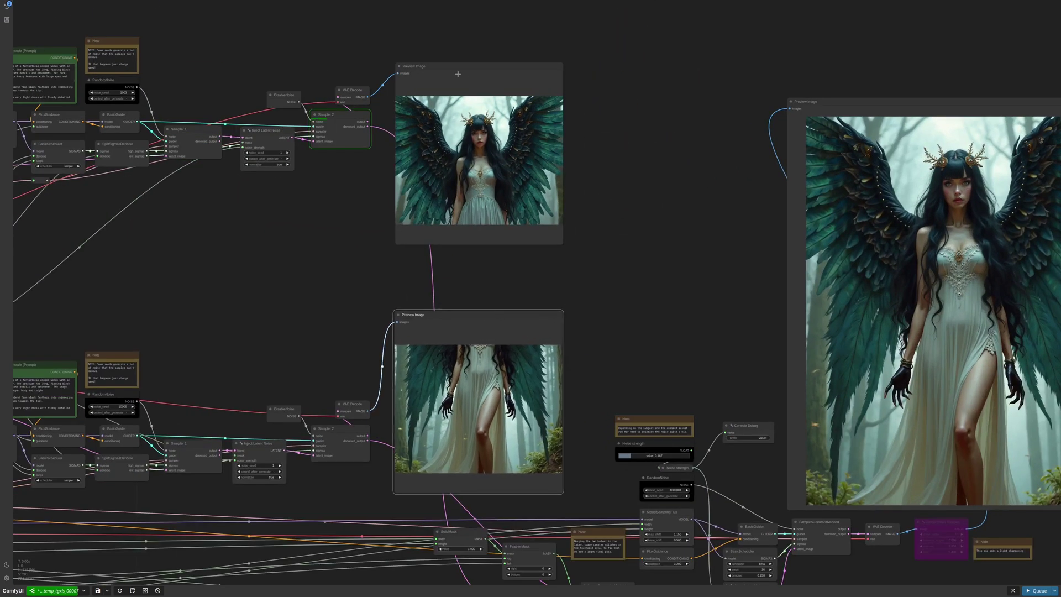
{"action": "left_click_drag", "start_coordinate": [497, 67], "coordinate": [498, 73]}
- Pan and zoom across the graph to view the whole workflow as the new fairy generates
{"action": "left_click_drag", "start_coordinate": [592, 257], "coordinate": [542, 256]}
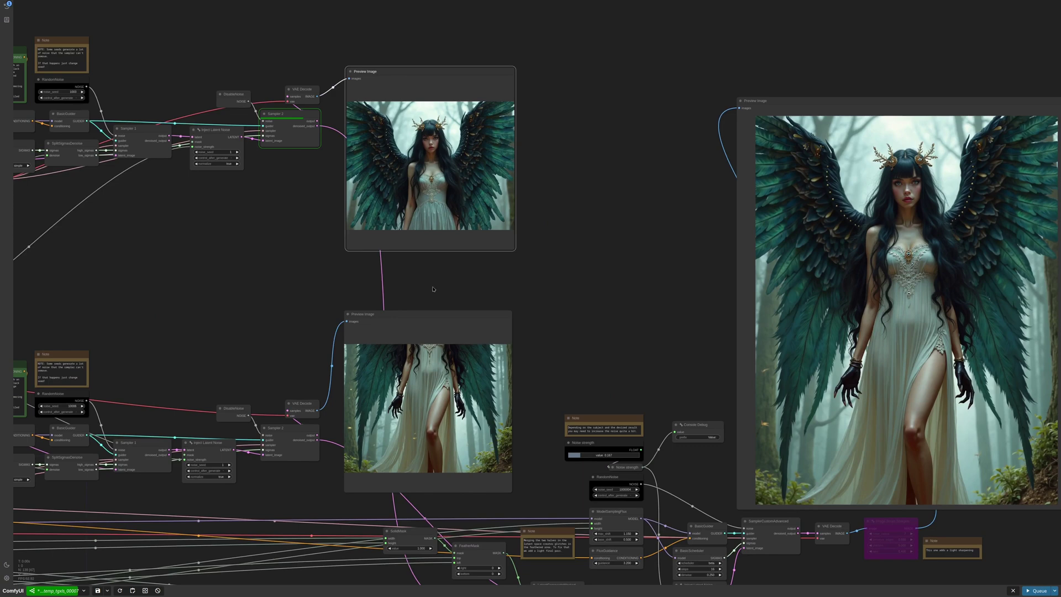
{"action": "scroll", "coordinate": [429, 288], "scroll_direction": "up", "scroll_amount": 1}
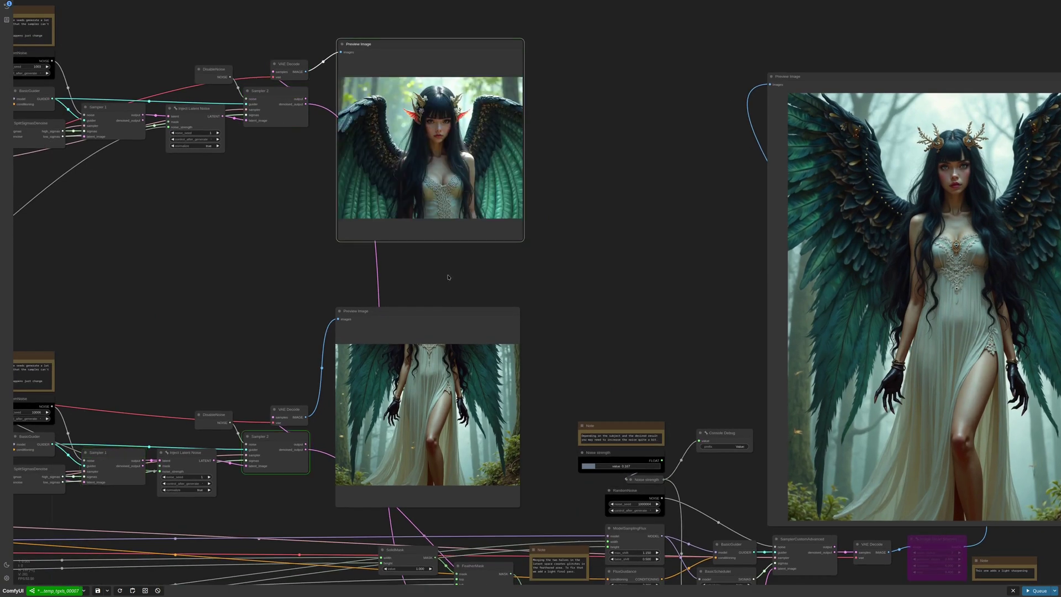
{"action": "left_click_drag", "start_coordinate": [562, 360], "coordinate": [573, 333]}
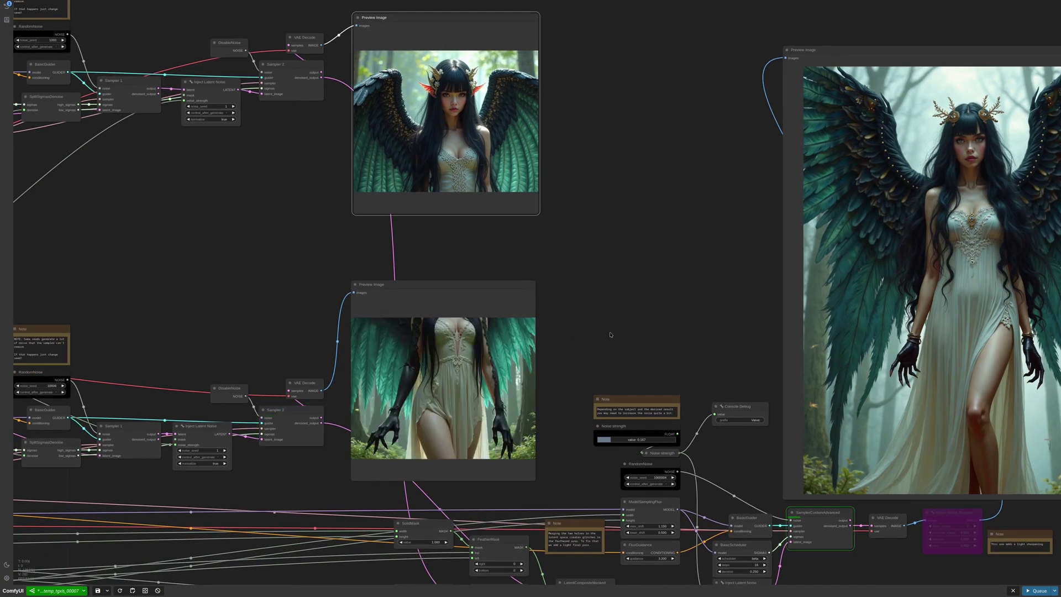
{"action": "scroll", "coordinate": [595, 300], "scroll_direction": "down", "scroll_amount": 2}
{"action": "left_click_drag", "start_coordinate": [660, 279], "coordinate": [326, 276]}
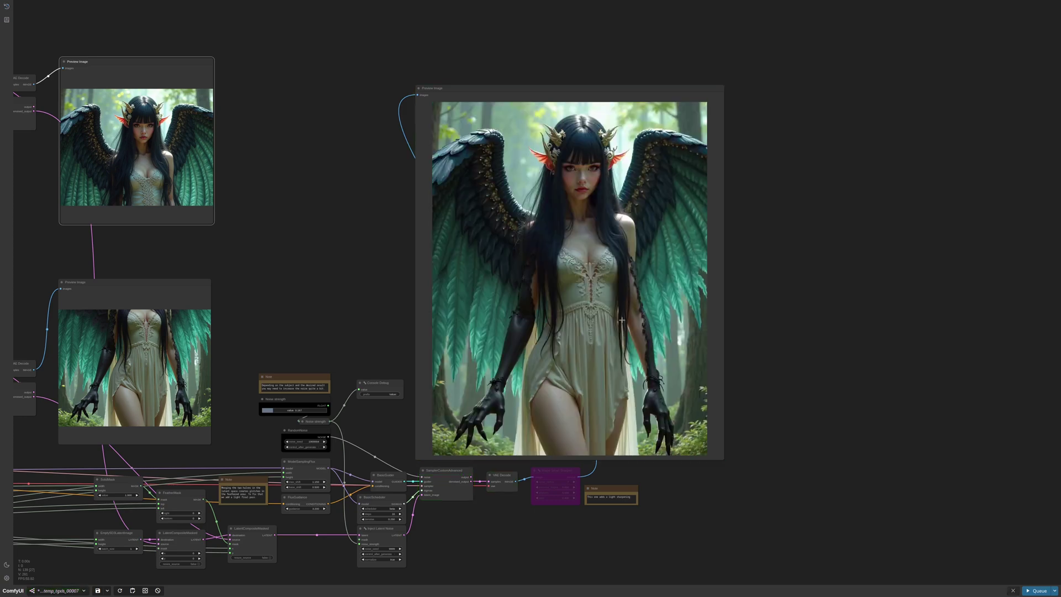
{"action": "scroll", "coordinate": [615, 290], "scroll_direction": "up", "scroll_amount": 3}
{"action": "scroll", "coordinate": [615, 290], "scroll_direction": "down", "scroll_amount": 5}
{"action": "left_click_drag", "start_coordinate": [238, 282], "coordinate": [679, 275]}
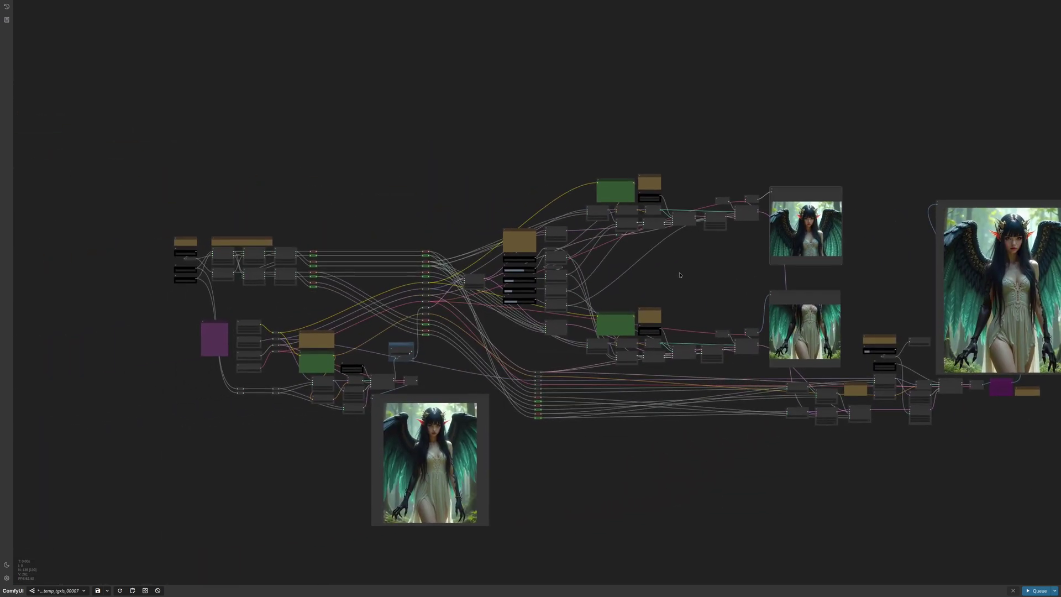
- Nudge the Width node up, Height node down, and Scale factor node slightly up-right
{"action": "scroll", "coordinate": [221, 262], "scroll_direction": "up", "scroll_amount": 10}
{"action": "left_click_drag", "start_coordinate": [527, 440], "coordinate": [496, 432]}
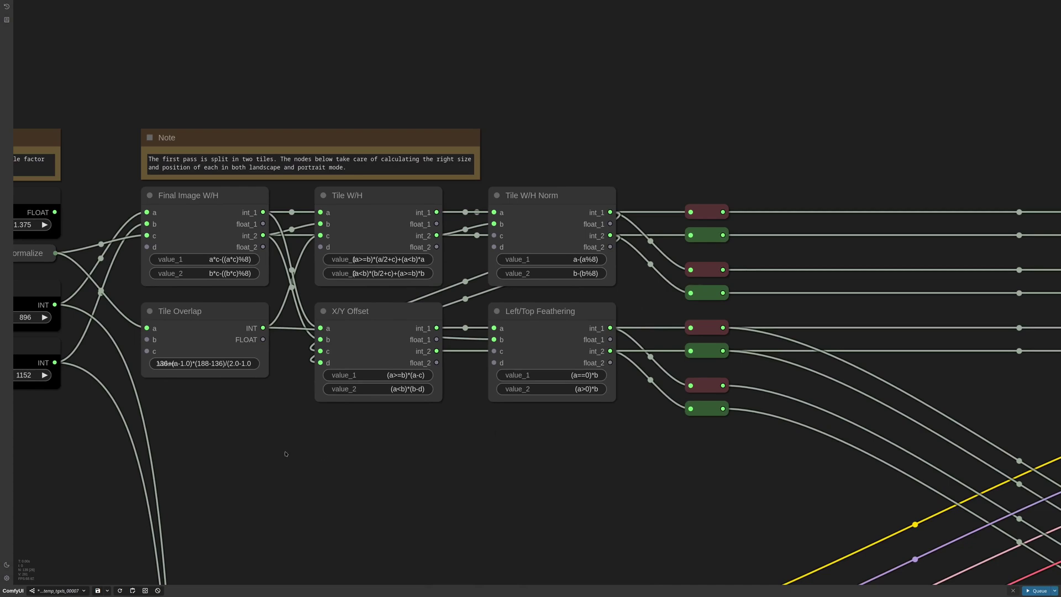
{"action": "left_click_drag", "start_coordinate": [237, 443], "coordinate": [499, 434]}
{"action": "scroll", "coordinate": [499, 433], "scroll_direction": "up", "scroll_amount": 4}
{"action": "left_click", "coordinate": [429, 284]}
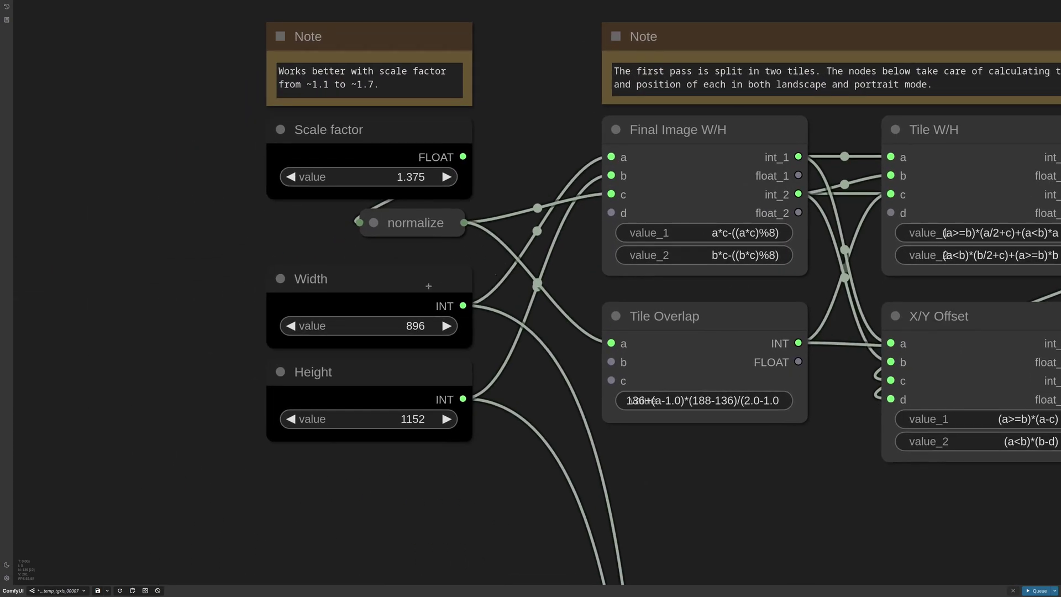
{"action": "left_click_drag", "start_coordinate": [428, 284], "coordinate": [429, 280]}
{"action": "left_click_drag", "start_coordinate": [421, 370], "coordinate": [421, 372]}
{"action": "left_click_drag", "start_coordinate": [440, 132], "coordinate": [442, 130]}
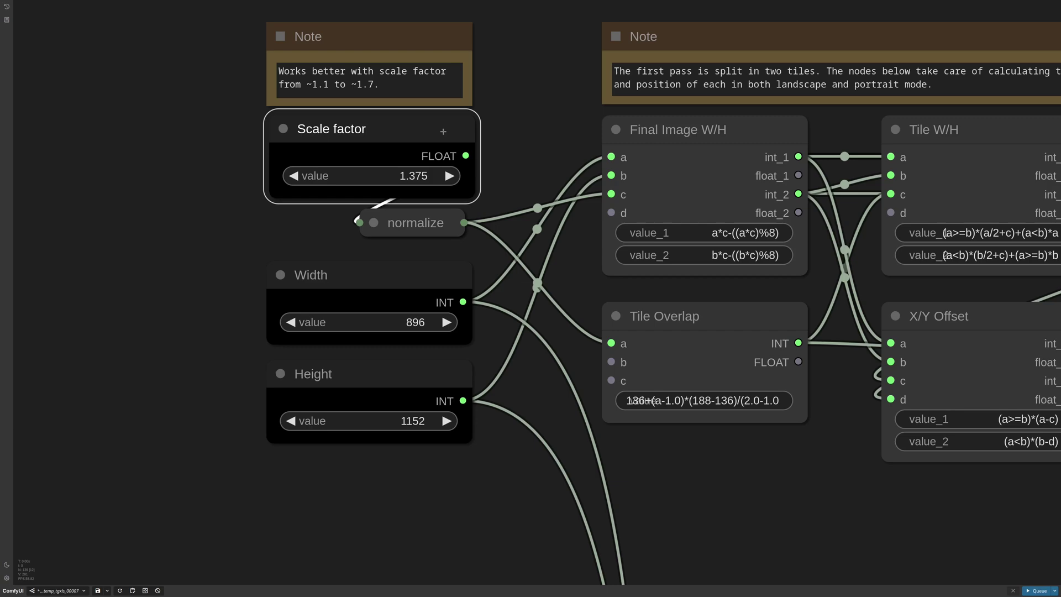
- Pan across the tile-size math nodes to review the tiling section
{"action": "scroll", "coordinate": [593, 205], "scroll_direction": "down", "scroll_amount": 5}
{"action": "left_click_drag", "start_coordinate": [839, 430], "coordinate": [502, 412]}
{"action": "scroll", "coordinate": [647, 239], "scroll_direction": "up", "scroll_amount": 3}
{"action": "left_click_drag", "start_coordinate": [654, 198], "coordinate": [612, 211]}
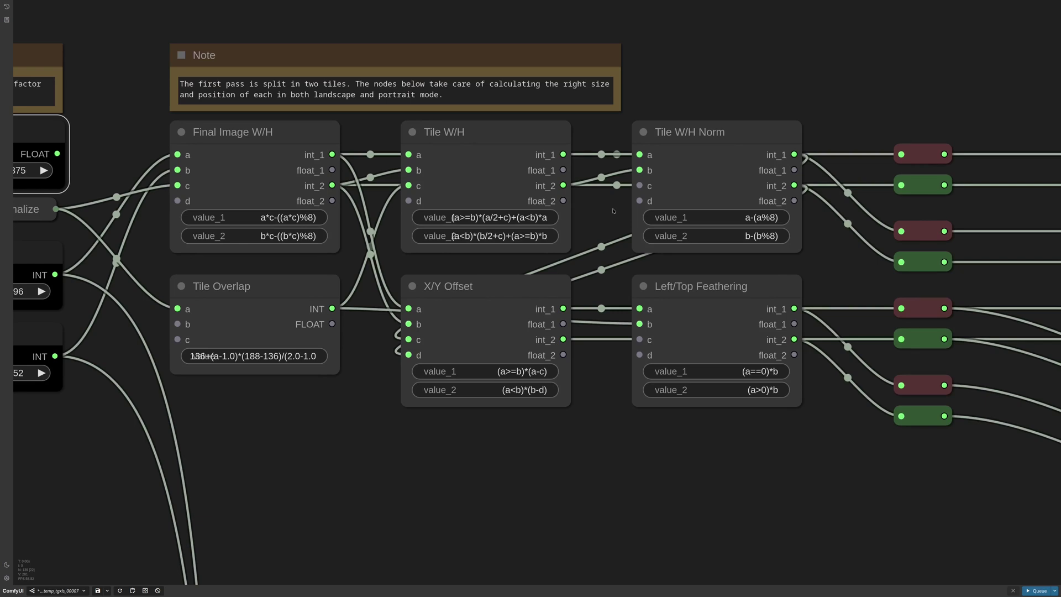
- Toggle Generate upscale off and back on, then expand the collapsed Simple Condition node
{"action": "scroll", "coordinate": [684, 170], "scroll_direction": "down", "scroll_amount": 5}
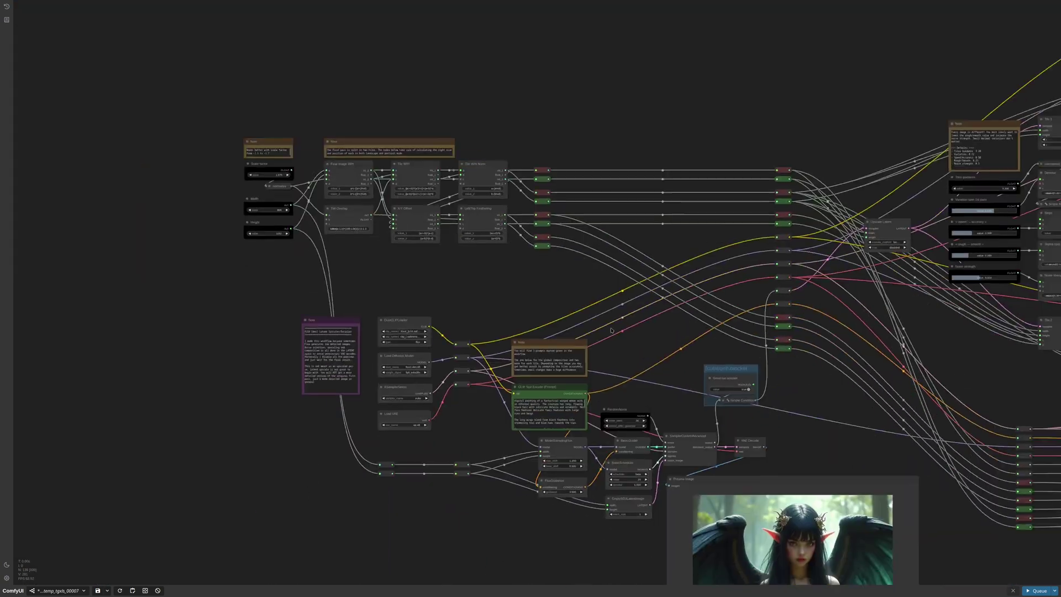
{"action": "scroll", "coordinate": [627, 337], "scroll_direction": "up", "scroll_amount": 8}
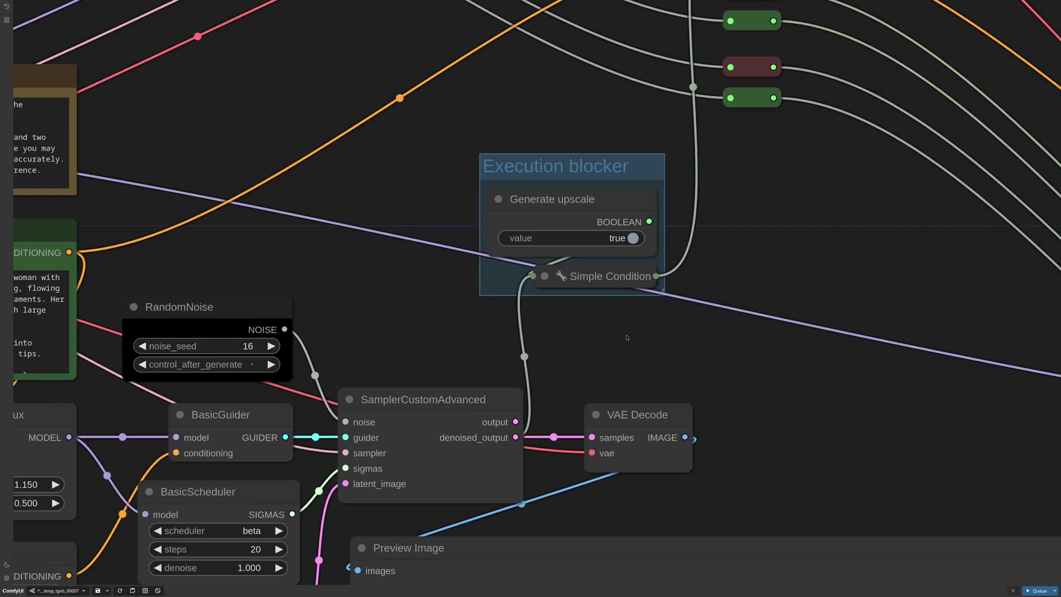
{"action": "left_click", "coordinate": [632, 239]}
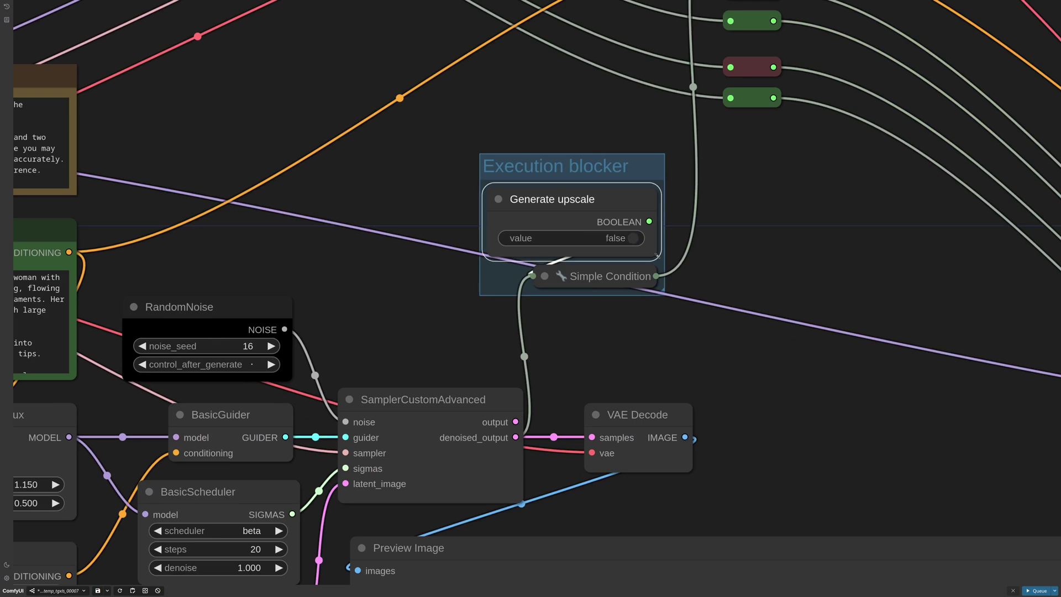
{"action": "left_click", "coordinate": [633, 238]}
{"action": "left_click", "coordinate": [544, 276]}
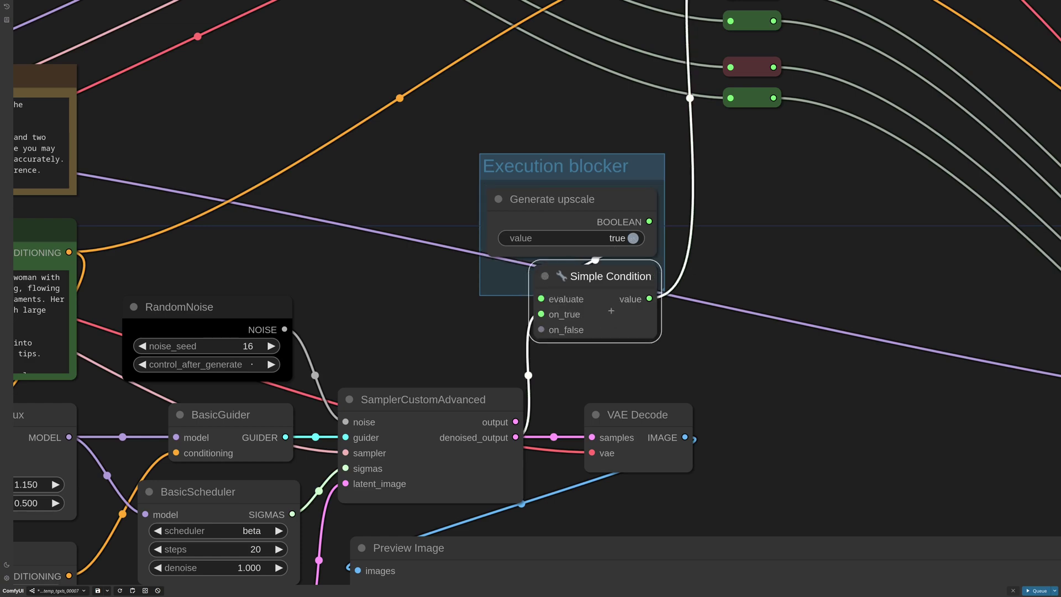
{"action": "scroll", "coordinate": [611, 311], "scroll_direction": "up", "scroll_amount": 4}
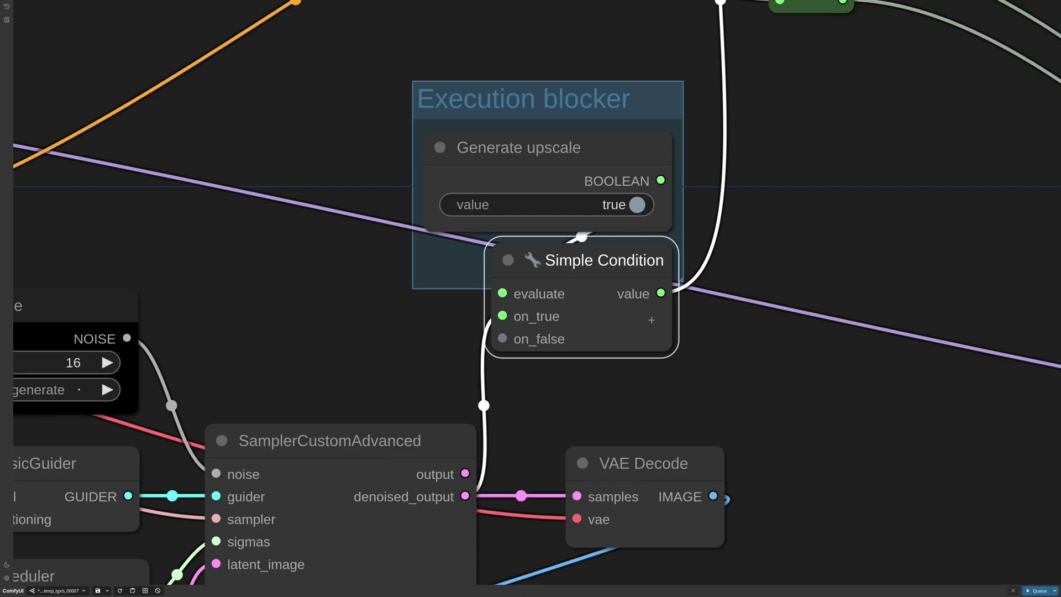
- Inspect the Noise strength node's formula and dismiss the prompt without changes
{"action": "scroll", "coordinate": [653, 354], "scroll_direction": "down", "scroll_amount": 10}
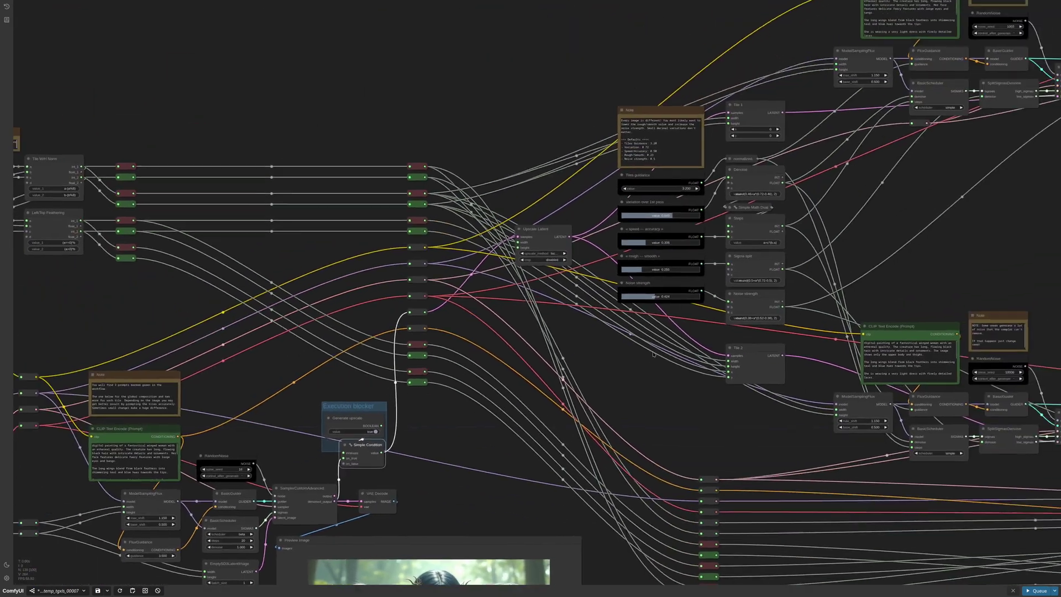
{"action": "scroll", "coordinate": [674, 210], "scroll_direction": "up", "scroll_amount": 10}
{"action": "left_click_drag", "start_coordinate": [747, 173], "coordinate": [698, 184]}
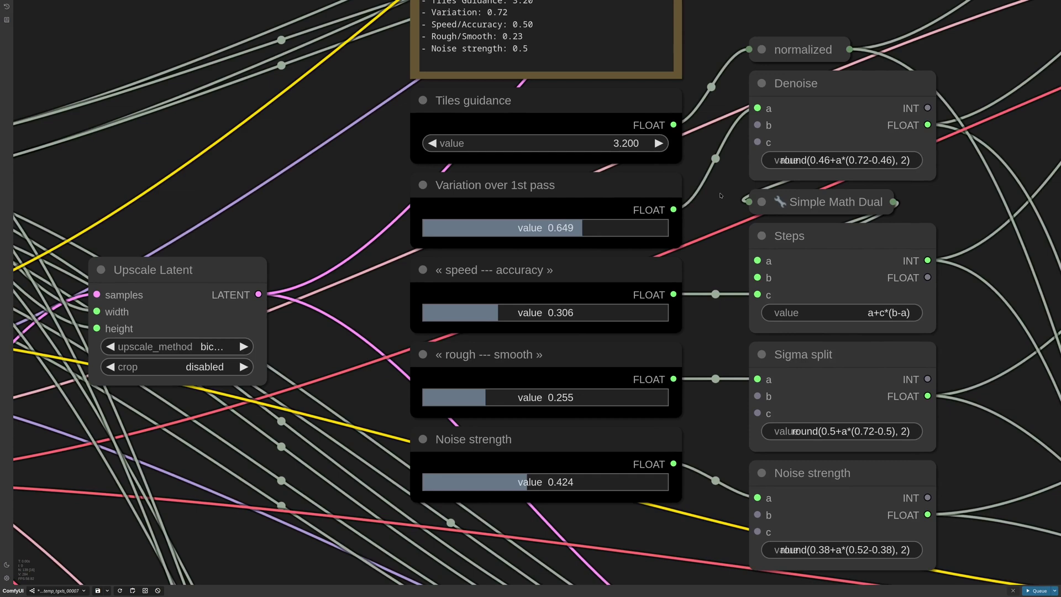
{"action": "left_click_drag", "start_coordinate": [541, 486], "coordinate": [532, 360]}
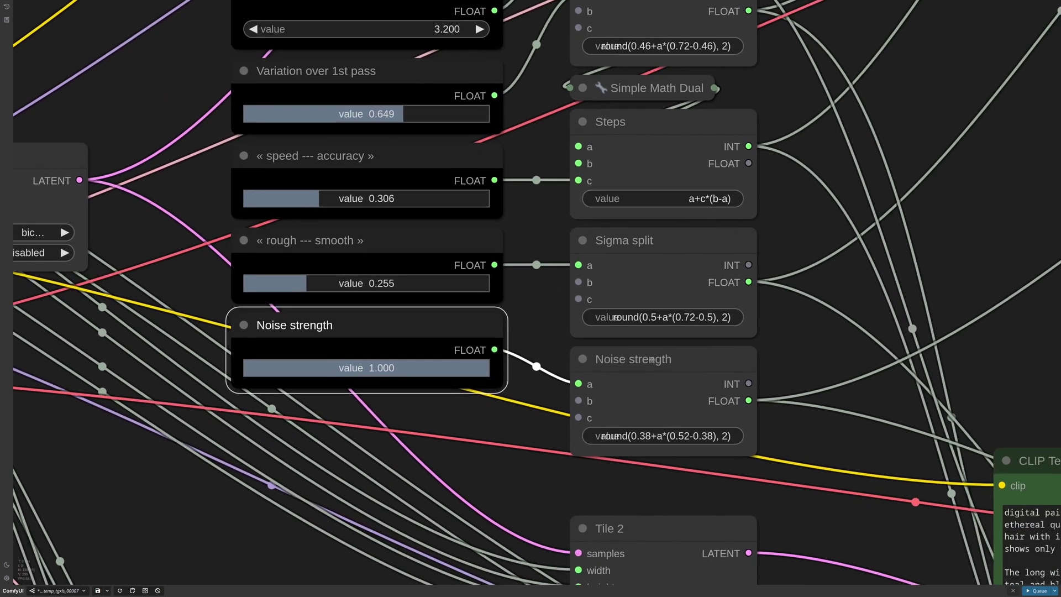
{"action": "left_click", "coordinate": [651, 359]}
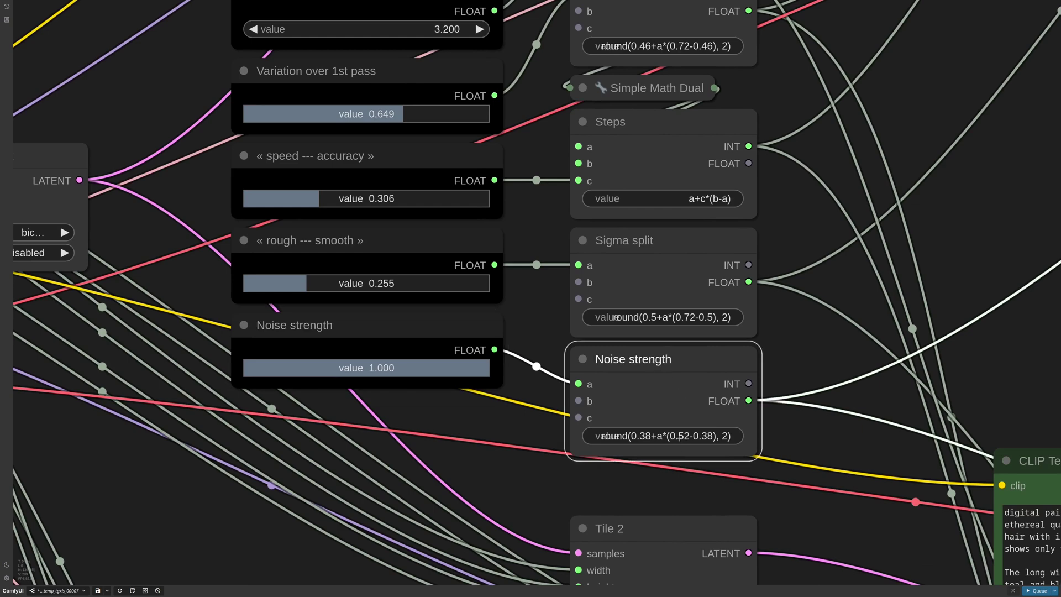
{"action": "left_click", "coordinate": [678, 436]}
{"action": "left_click", "coordinate": [775, 437]}
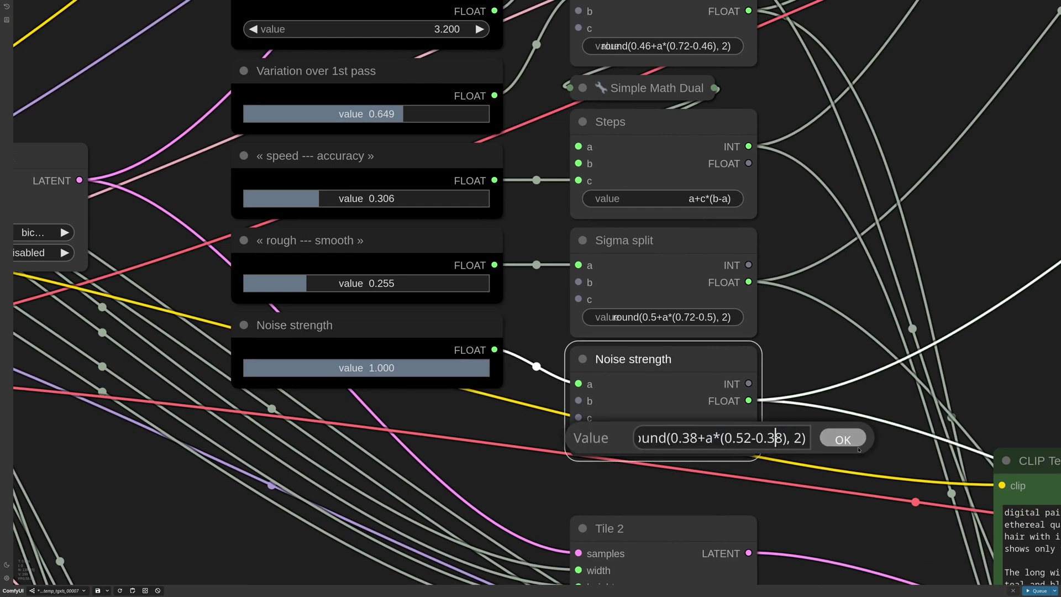
{"action": "key", "text": "Left"}
{"action": "key", "text": "Left"}
{"action": "key", "text": "shift+Right"}
{"action": "key", "text": "shift+Right"}
{"action": "key", "text": "shift+Right"}
{"action": "key", "text": "shift+Right"}
{"action": "key", "text": "shift+Right"}
{"action": "key", "text": "shift+Right"}
{"action": "key", "text": "shift+Right"}
{"action": "key", "text": "shift+Right"}
{"action": "key", "text": "shift+Right"}
{"action": "key", "text": "shift+Right"}
{"action": "key", "text": "shift+Right"}
{"action": "key", "text": "shift+Right"}
{"action": "key", "text": "shift+Right"}
{"action": "key", "text": "shift+Right"}
{"action": "key", "text": "shift+Right"}
{"action": "key", "text": "shift+Right"}
{"action": "key", "text": "shift+Right"}
{"action": "key", "text": "shift+Right"}
{"action": "left_click", "coordinate": [843, 439]}
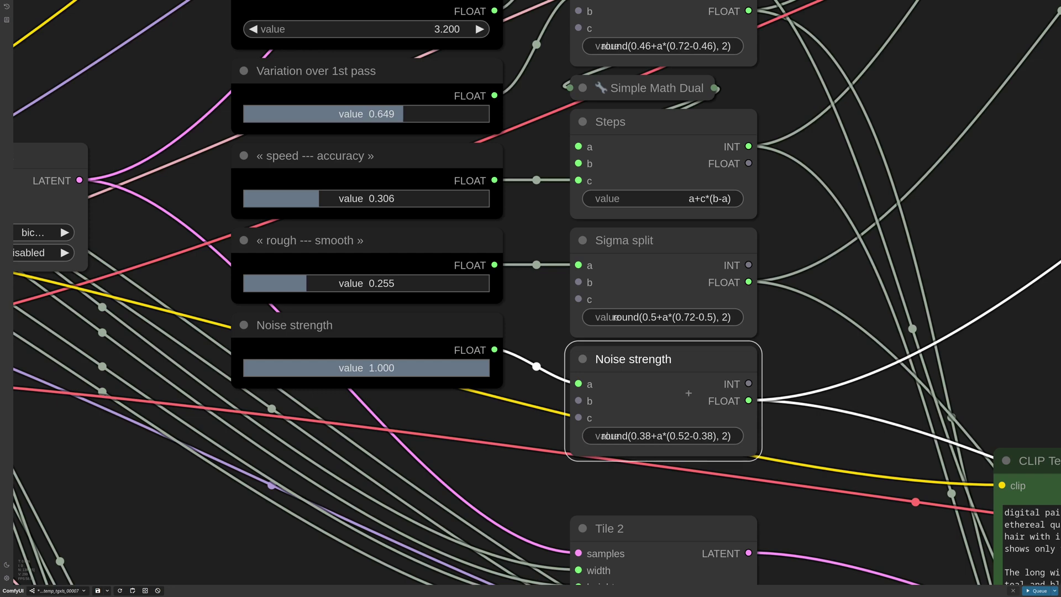
- Set Variation over 1st pass to 0.801 and the rough–smooth slider to 0.104
{"action": "scroll", "coordinate": [452, 185], "scroll_direction": "up", "scroll_amount": 2}
{"action": "left_click_drag", "start_coordinate": [422, 175], "coordinate": [456, 182]}
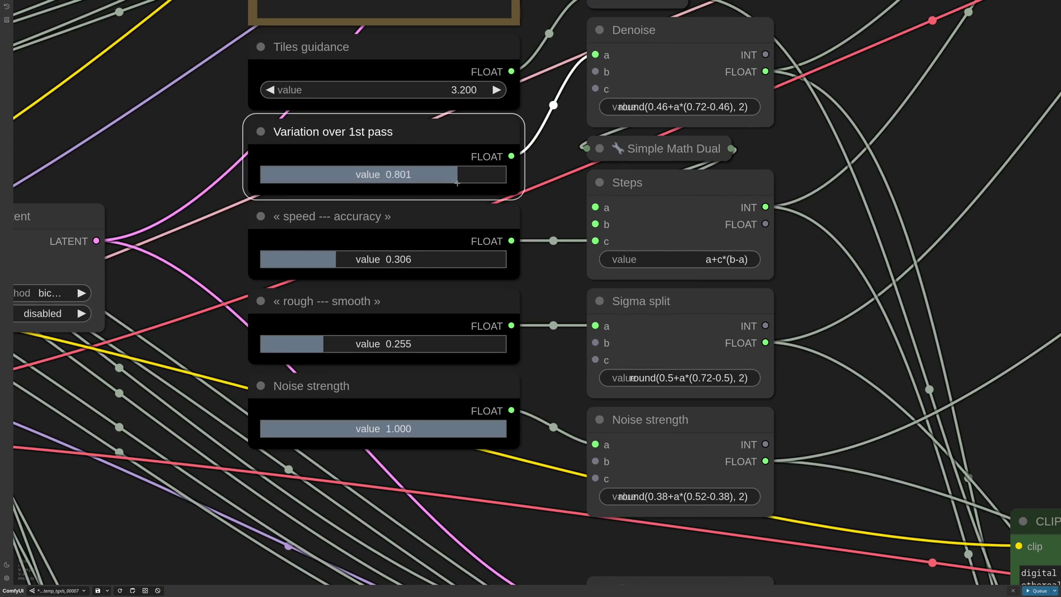
{"action": "left_click_drag", "start_coordinate": [321, 345], "coordinate": [285, 347]}
{"action": "scroll", "coordinate": [286, 347], "scroll_direction": "down", "scroll_amount": 10}
- Set the Noise strength slider to exactly 0.500 while viewing the fairy previews
{"action": "left_click_drag", "start_coordinate": [817, 293], "coordinate": [539, 300]}
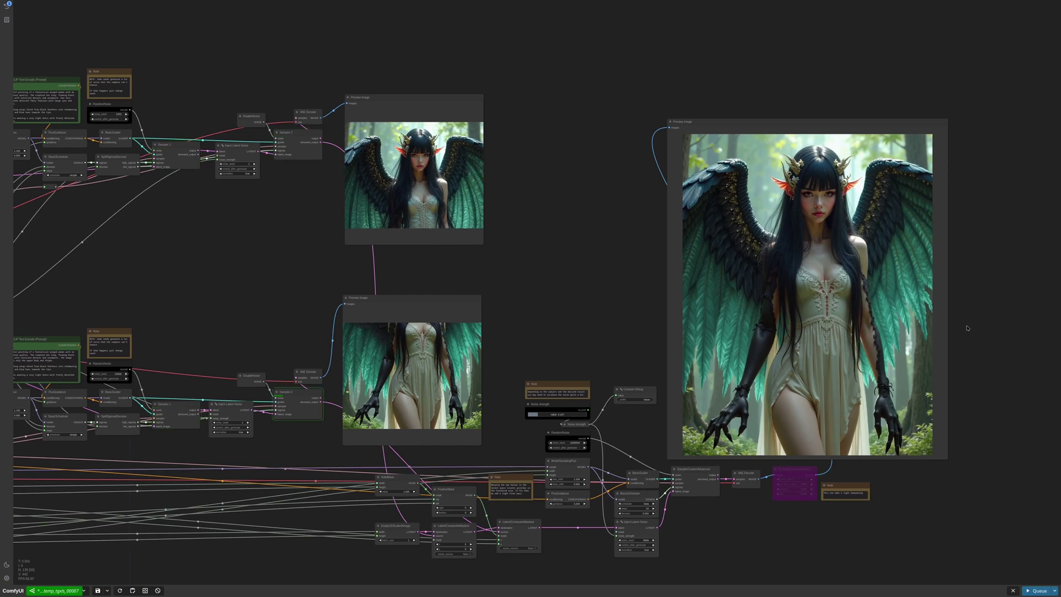
{"action": "scroll", "coordinate": [420, 365], "scroll_direction": "up", "scroll_amount": 10}
{"action": "scroll", "coordinate": [409, 351], "scroll_direction": "down", "scroll_amount": 10}
{"action": "scroll", "coordinate": [811, 270], "scroll_direction": "up", "scroll_amount": 4}
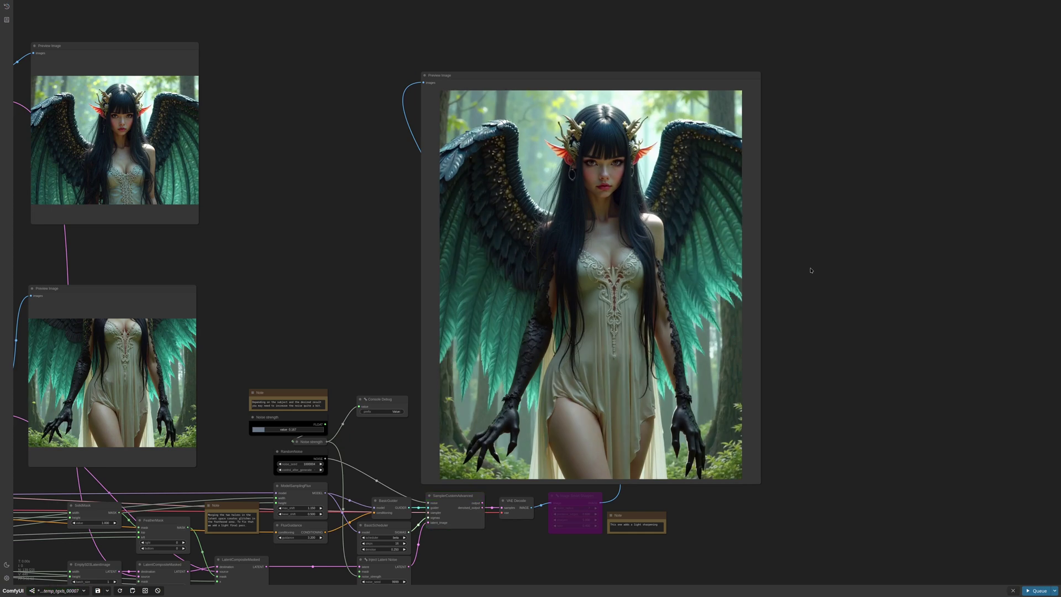
{"action": "scroll", "coordinate": [810, 270], "scroll_direction": "up", "scroll_amount": 12}
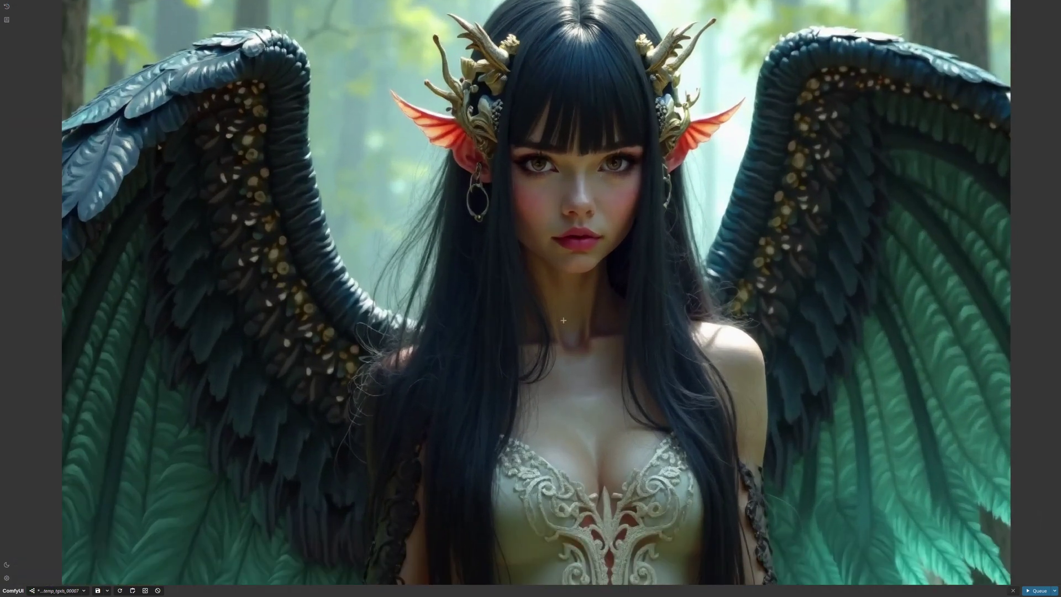
{"action": "scroll", "coordinate": [514, 298], "scroll_direction": "down", "scroll_amount": 15}
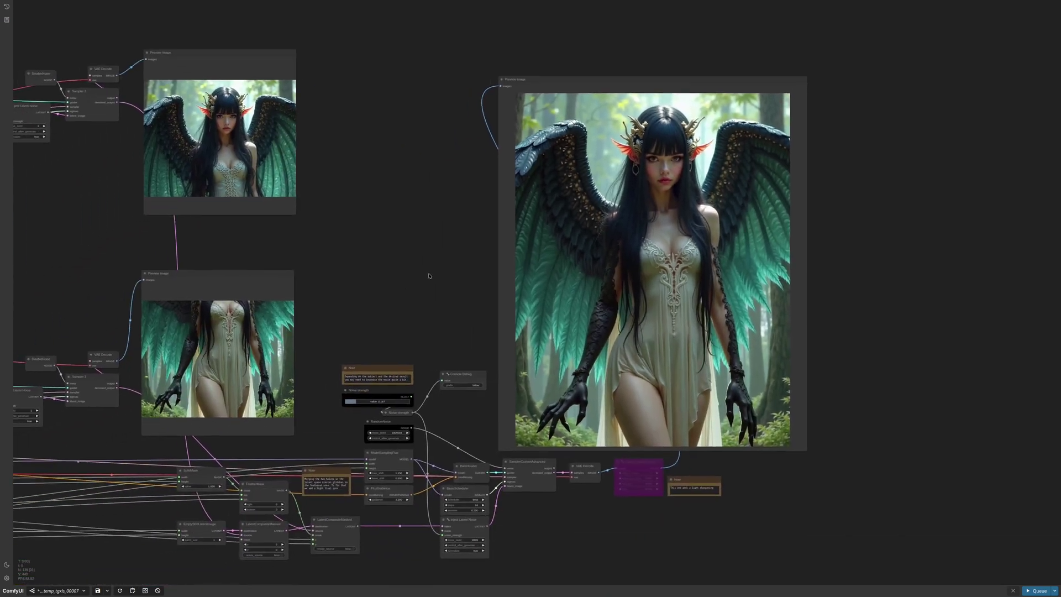
{"action": "scroll", "coordinate": [342, 418], "scroll_direction": "up", "scroll_amount": 13}
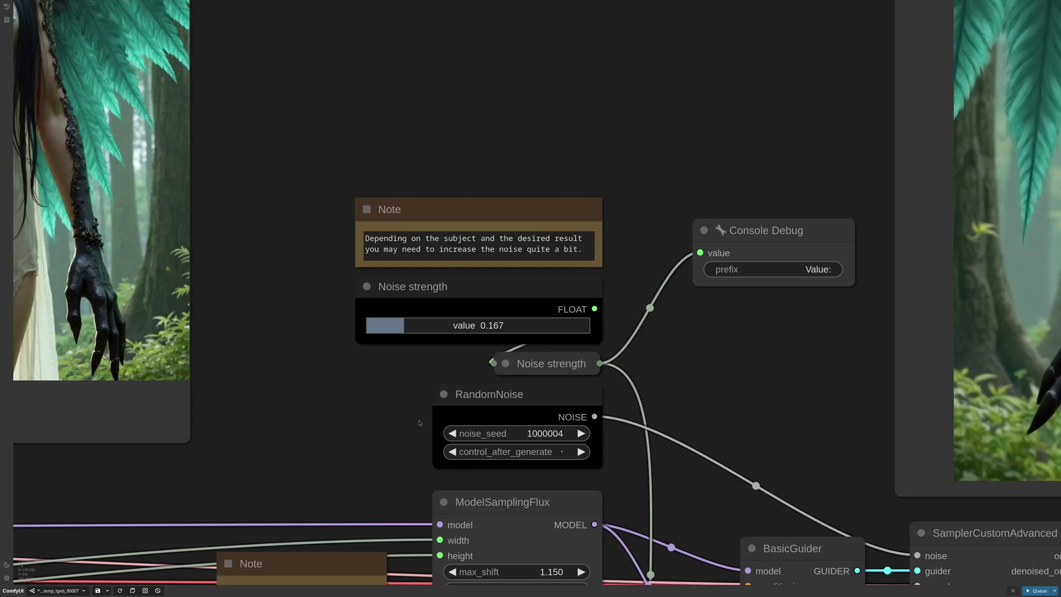
{"action": "left_click", "coordinate": [480, 324]}
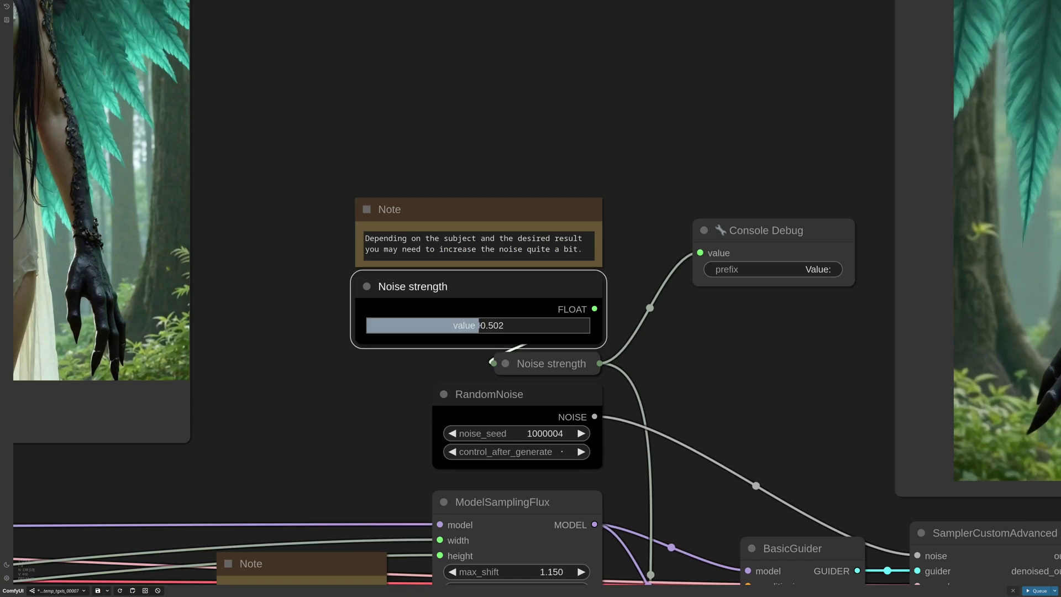
{"action": "left_click_drag", "start_coordinate": [478, 325], "coordinate": [477, 325]}
- Queue the workflow to regenerate the winged fairy image
{"action": "left_click", "coordinate": [1038, 590]}
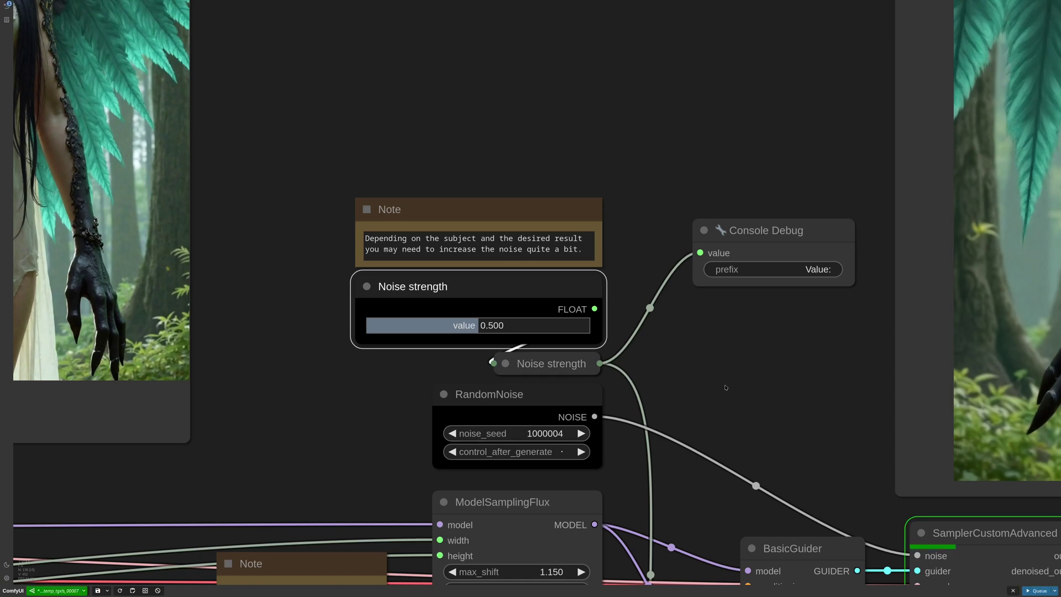
{"action": "scroll", "coordinate": [726, 388], "scroll_direction": "down", "scroll_amount": 10}
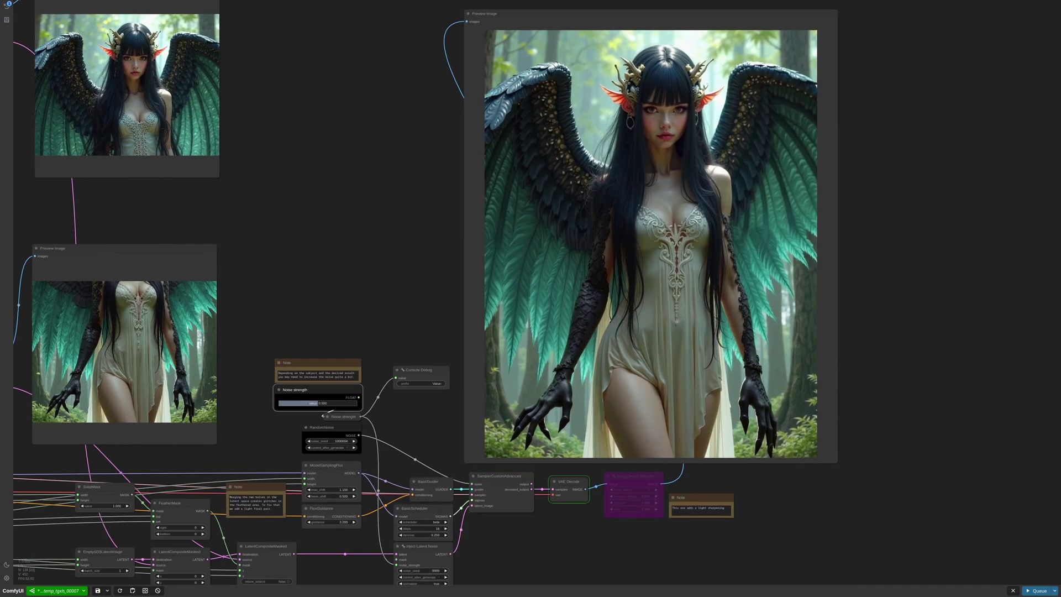
{"action": "scroll", "coordinate": [630, 470], "scroll_direction": "up", "scroll_amount": 15}
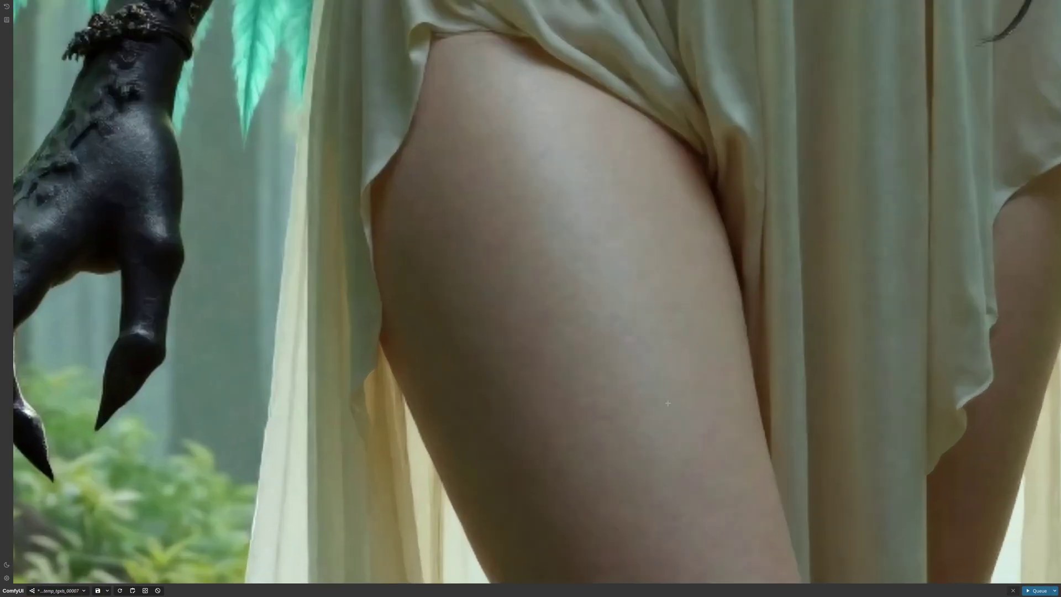
{"action": "scroll", "coordinate": [668, 402], "scroll_direction": "down", "scroll_amount": 1}
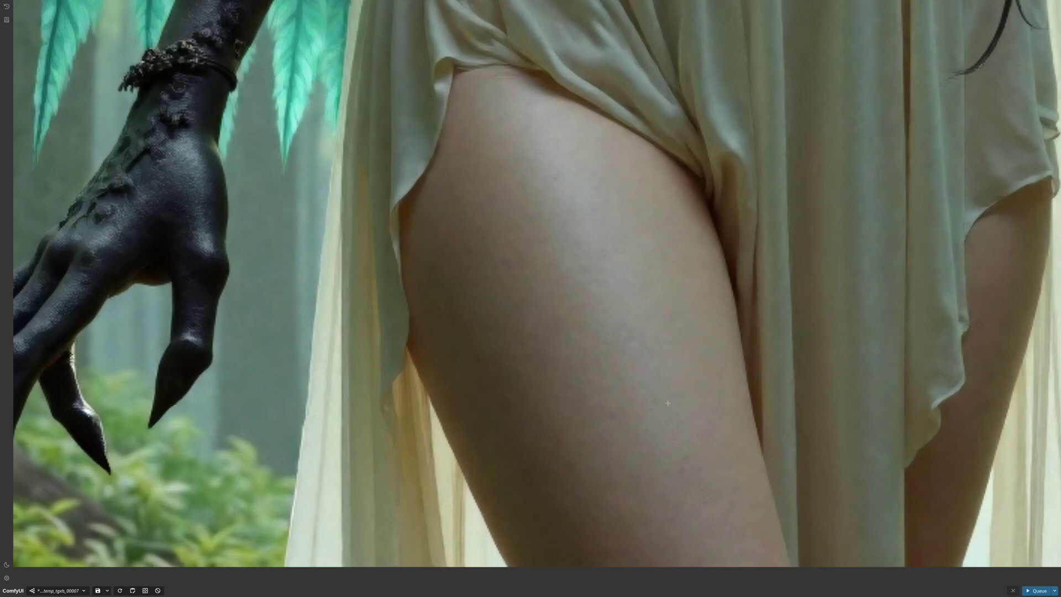
{"action": "scroll", "coordinate": [668, 403], "scroll_direction": "down", "scroll_amount": 12}
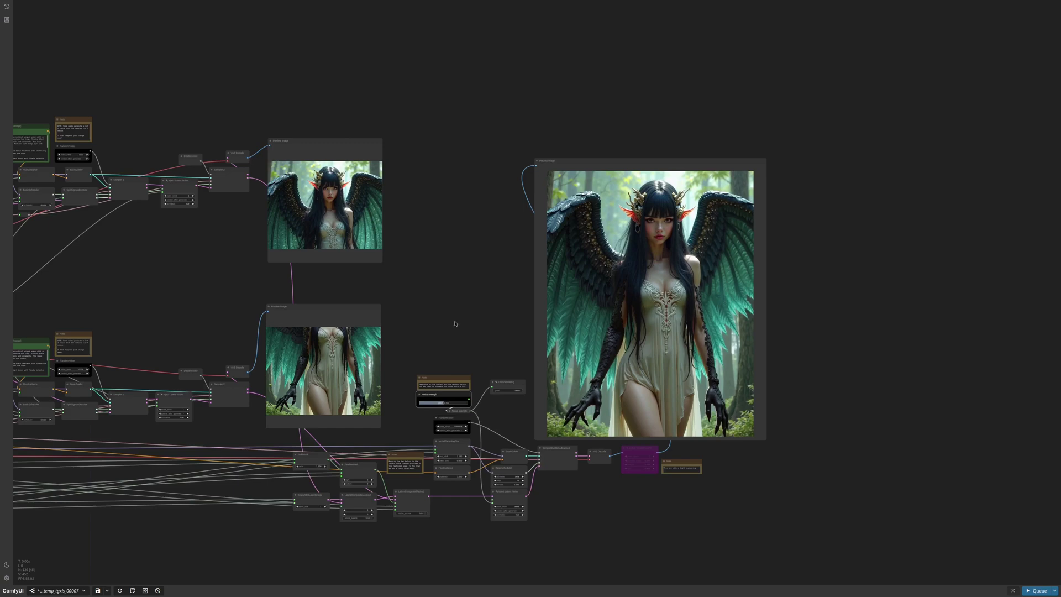
- Move the Save Image node beside the large final Preview Image
{"action": "left_click_drag", "start_coordinate": [443, 315], "coordinate": [631, 315]}
{"action": "scroll", "coordinate": [459, 341], "scroll_direction": "down", "scroll_amount": 2}
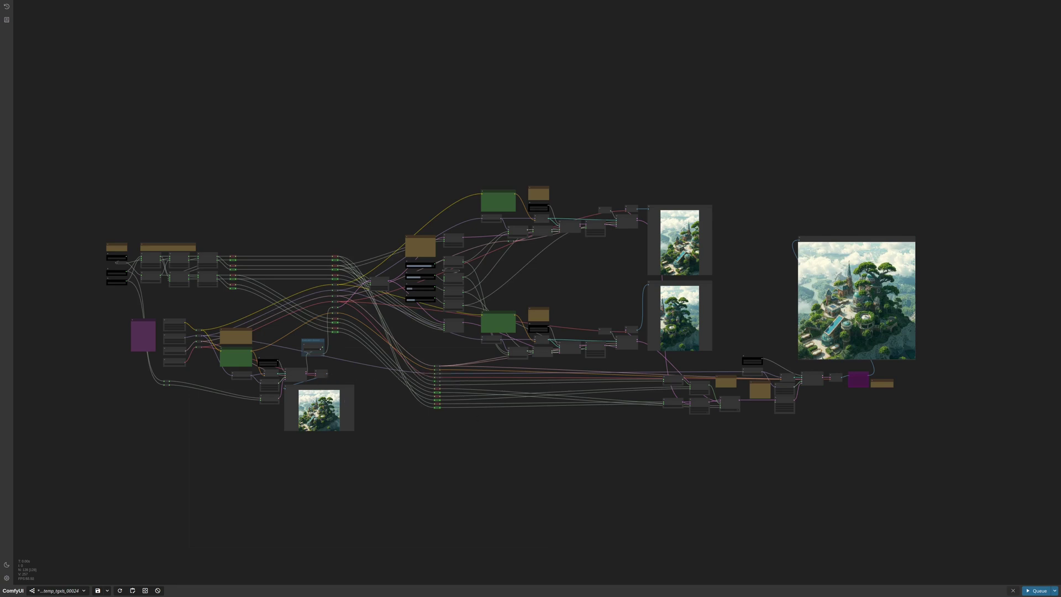
{"action": "left_click_drag", "start_coordinate": [311, 385], "coordinate": [947, 238]}
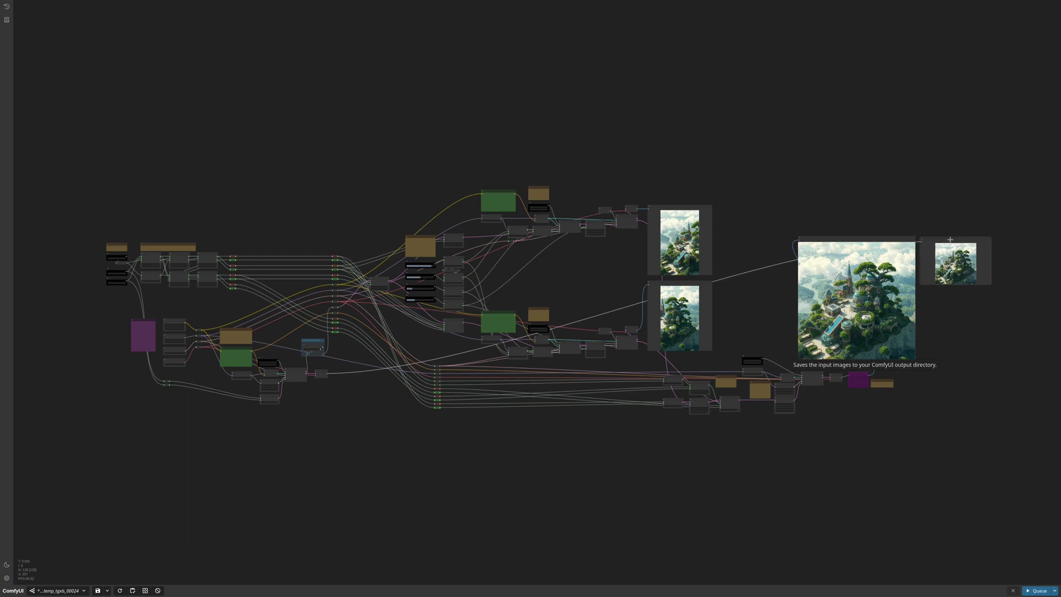
{"action": "scroll", "coordinate": [836, 194], "scroll_direction": "up", "scroll_amount": 6}
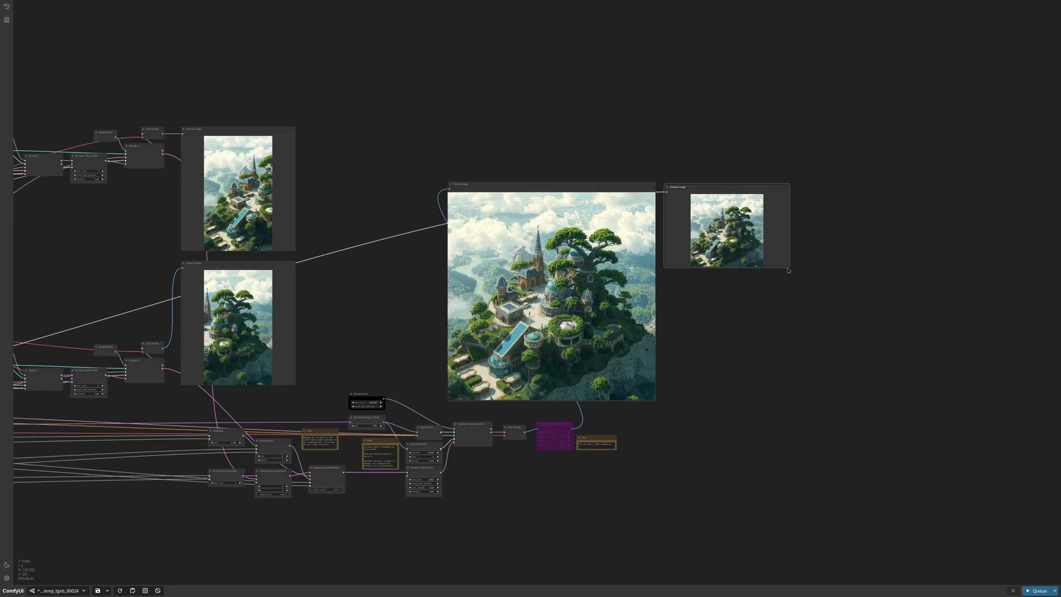
- Enlarge the large preview and align the preview nodes side by side
{"action": "left_click_drag", "start_coordinate": [786, 266], "coordinate": [860, 377]}
{"action": "left_click_drag", "start_coordinate": [743, 223], "coordinate": [808, 212]}
{"action": "left_click_drag", "start_coordinate": [573, 185], "coordinate": [560, 106]}
{"action": "left_click_drag", "start_coordinate": [642, 321], "coordinate": [745, 428]}
{"action": "left_click_drag", "start_coordinate": [770, 173], "coordinate": [773, 110]}
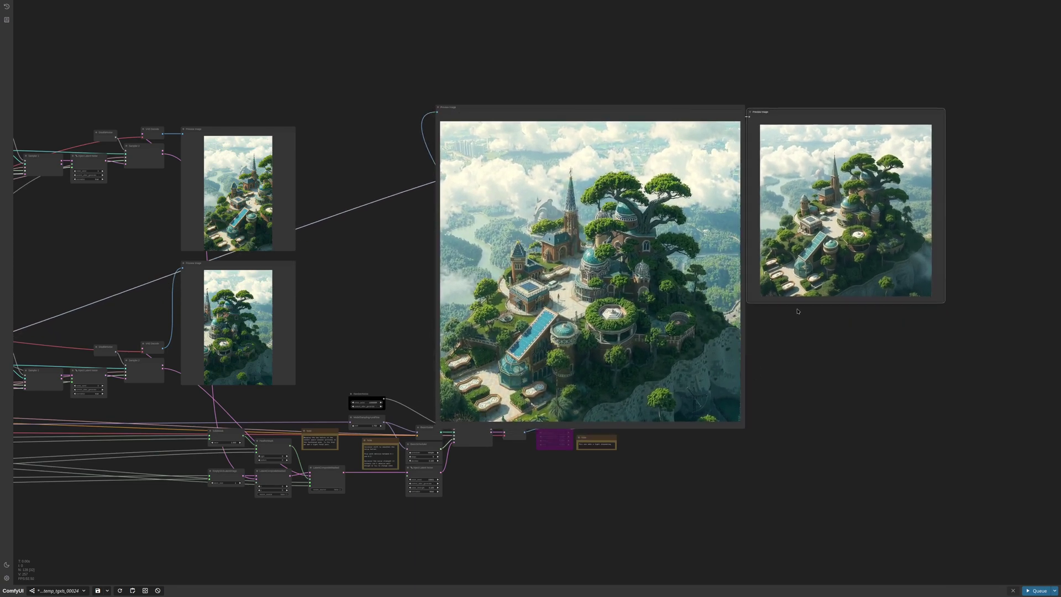
{"action": "scroll", "coordinate": [718, 353], "scroll_direction": "up", "scroll_amount": 5}
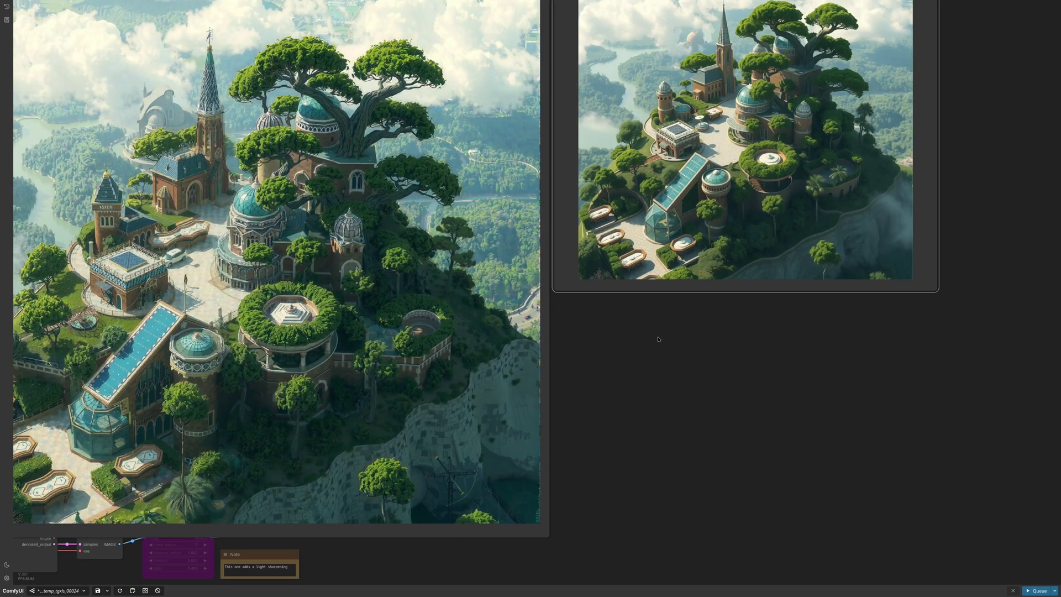
{"action": "scroll", "coordinate": [657, 338], "scroll_direction": "down", "scroll_amount": 3}
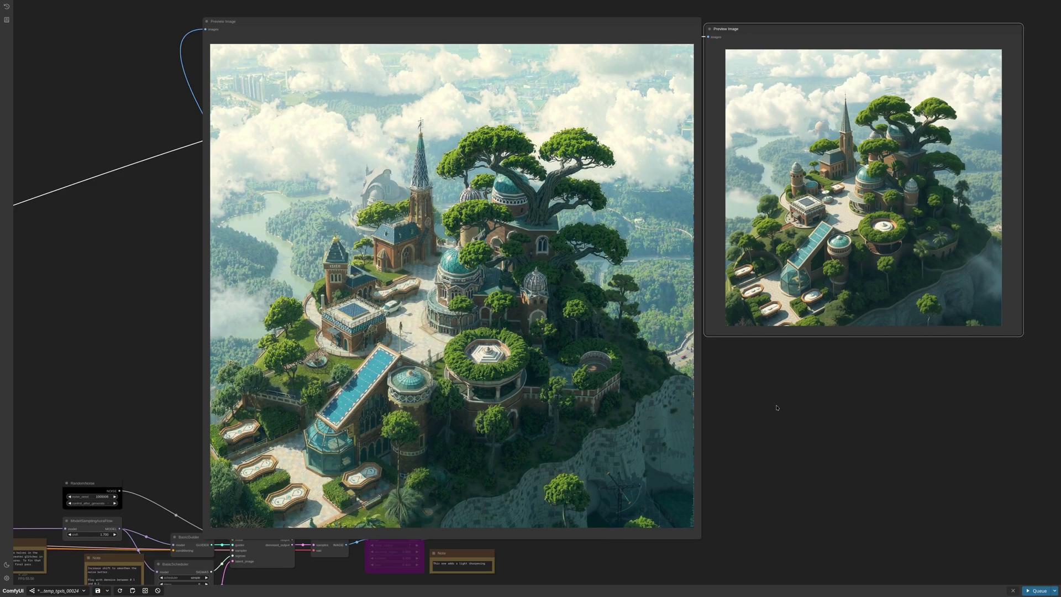
{"action": "left_click_drag", "start_coordinate": [776, 407], "coordinate": [771, 409]}
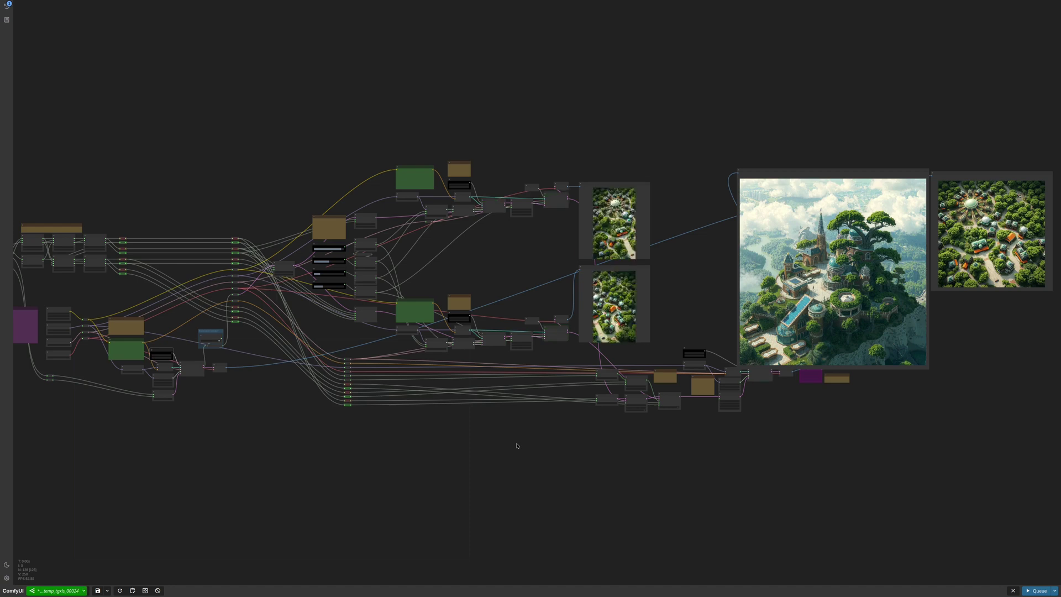
- Adjust Noise strength and raise the rough–smooth slider to 0.368
{"action": "scroll", "coordinate": [895, 355], "scroll_direction": "up", "scroll_amount": 9}
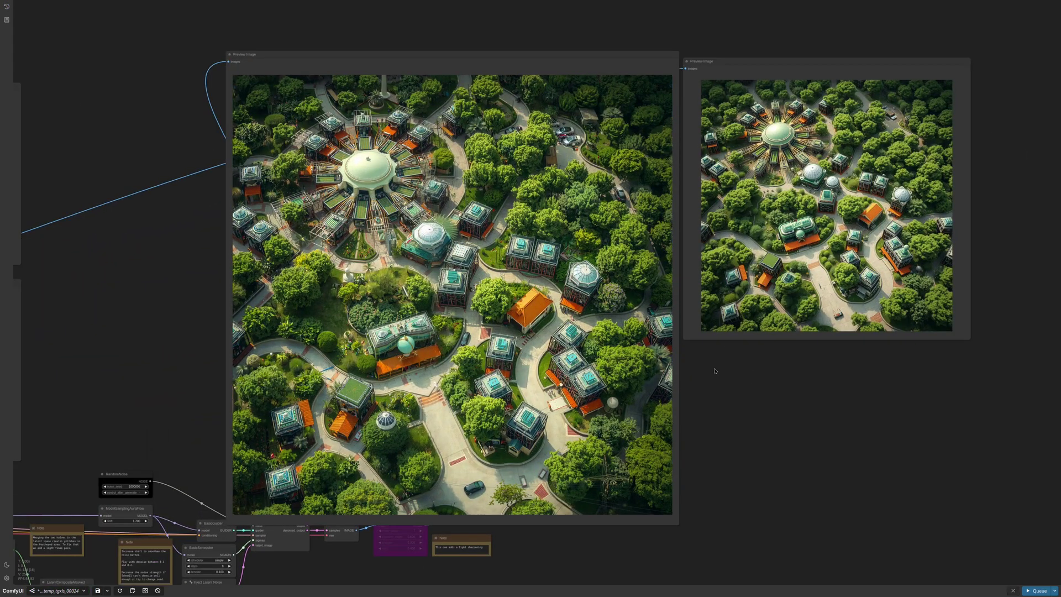
{"action": "scroll", "coordinate": [329, 321], "scroll_direction": "up", "scroll_amount": 5}
{"action": "scroll", "coordinate": [642, 350], "scroll_direction": "down", "scroll_amount": 10}
{"action": "scroll", "coordinate": [297, 392], "scroll_direction": "up", "scroll_amount": 10}
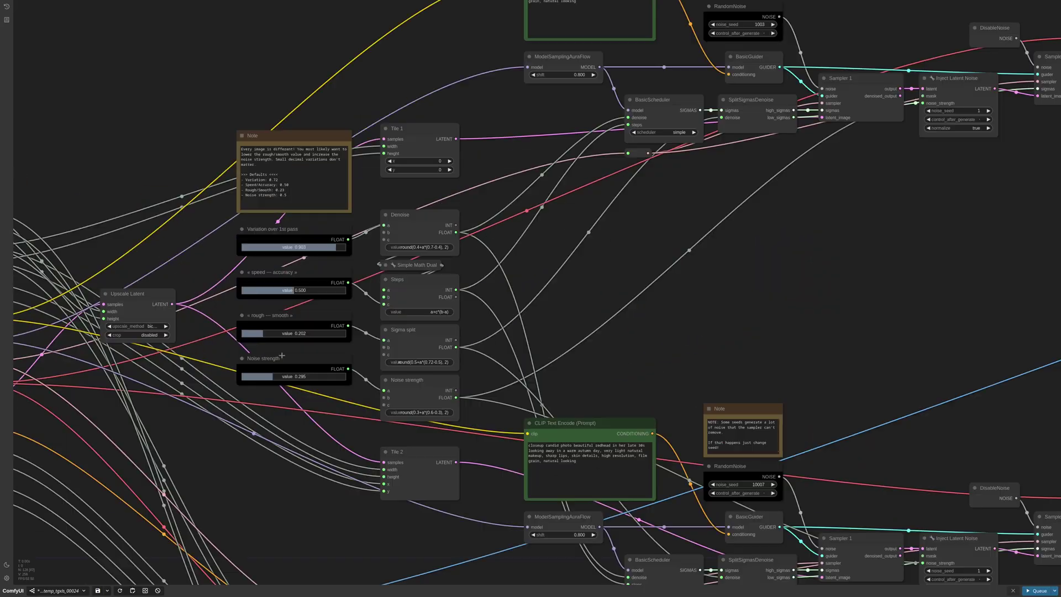
{"action": "left_click", "coordinate": [295, 376]}
{"action": "left_click", "coordinate": [285, 332]}
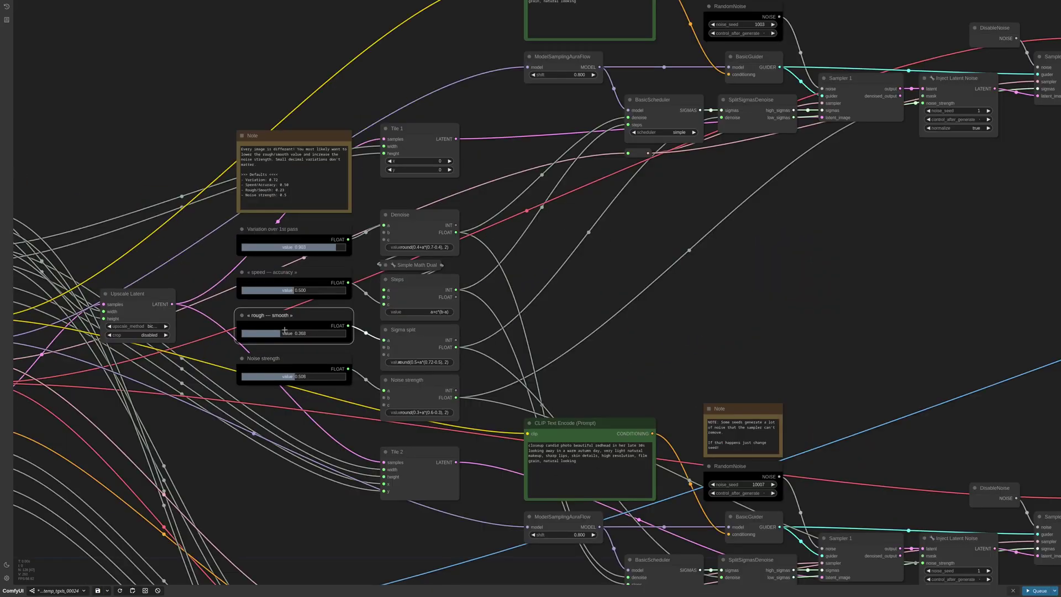
{"action": "left_click", "coordinate": [322, 291]}
- Queue the workflow with Ctrl+Enter and view the regenerated domed city preview
{"action": "key", "text": "ctrl+Return"}
{"action": "scroll", "coordinate": [322, 291], "scroll_direction": "down", "scroll_amount": 2}
{"action": "left_click_drag", "start_coordinate": [967, 332], "coordinate": [349, 292]}
{"action": "scroll", "coordinate": [730, 293], "scroll_direction": "down", "scroll_amount": 3}
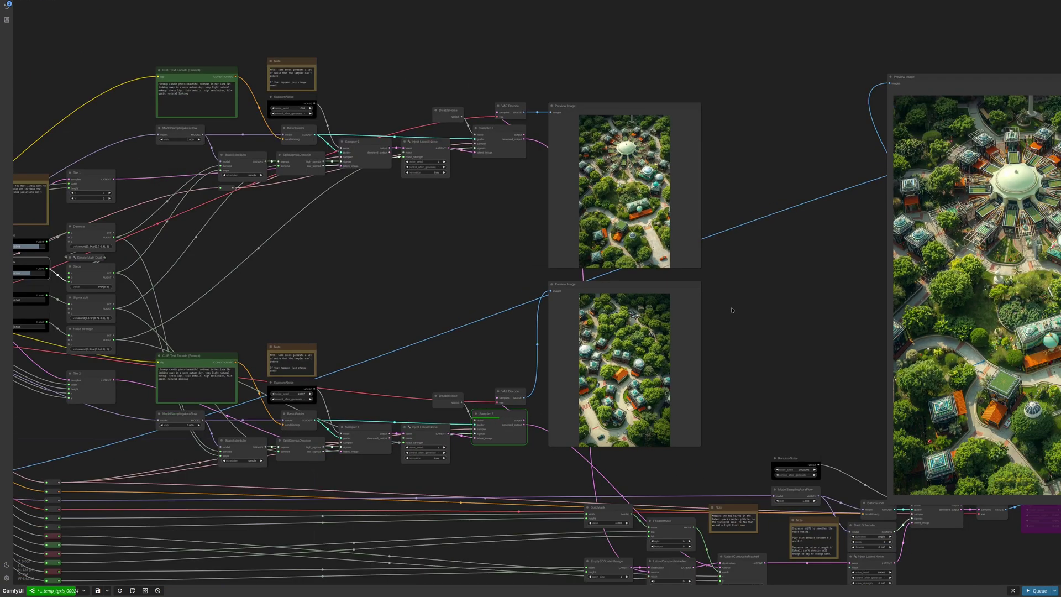
{"action": "left_click_drag", "start_coordinate": [762, 299], "coordinate": [297, 278]}
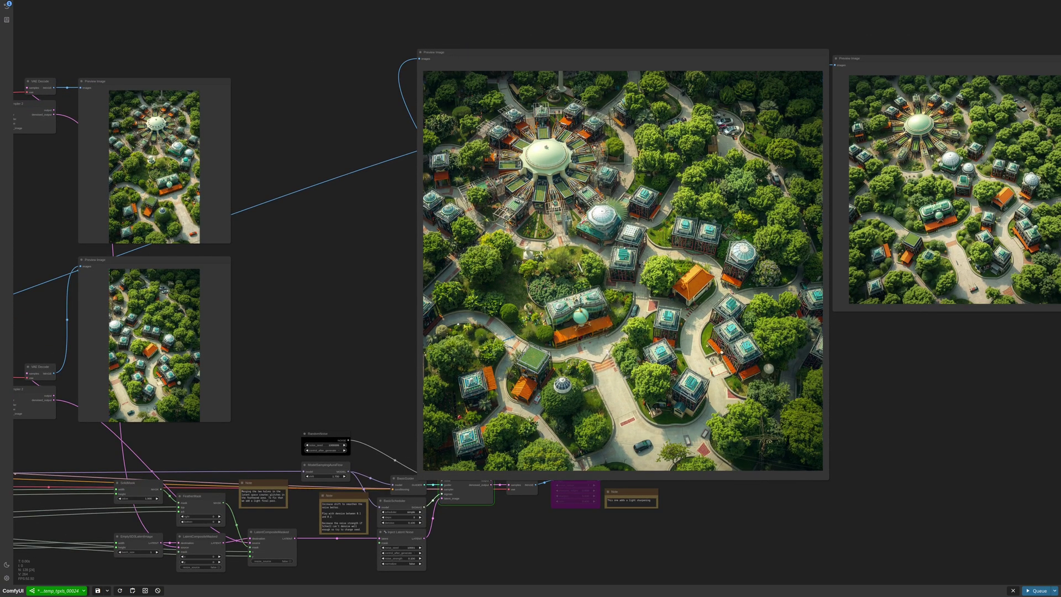
{"action": "scroll", "coordinate": [546, 149], "scroll_direction": "up", "scroll_amount": 10}
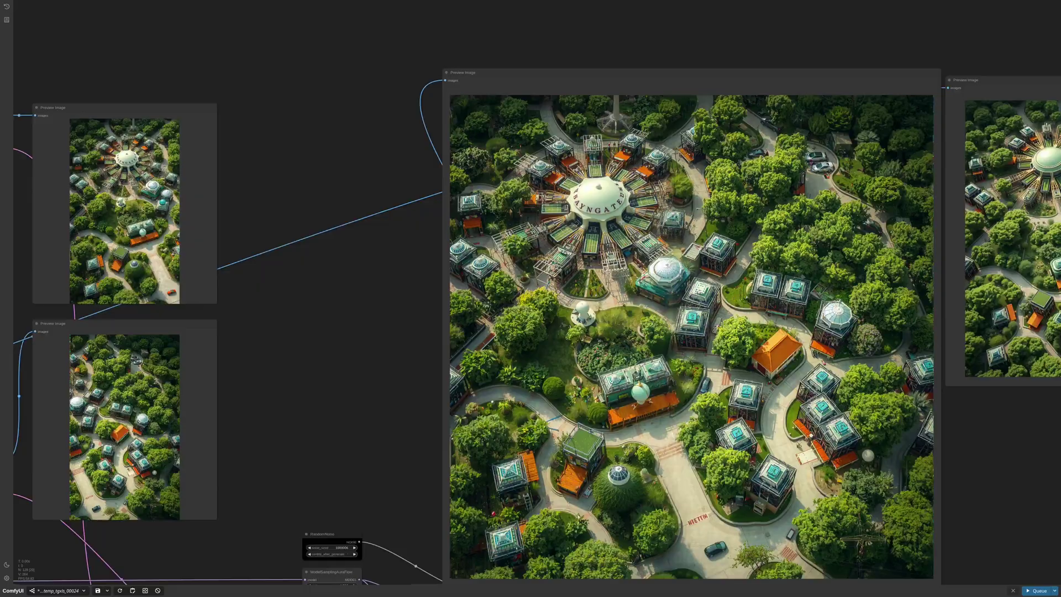